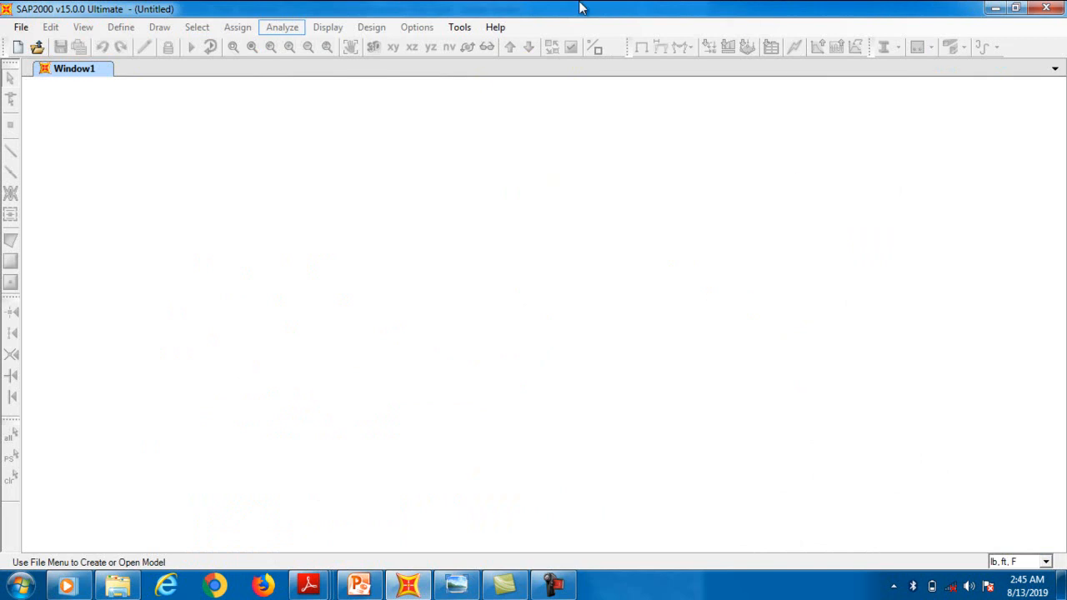
{"action": "left_click", "coordinate": [459, 27]}
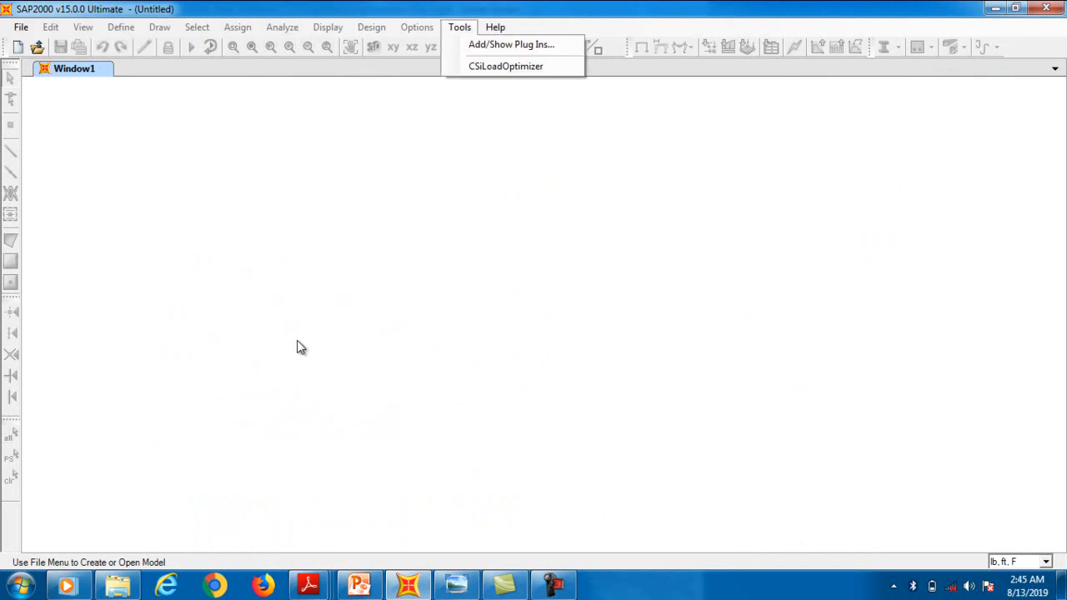
{"action": "left_click", "coordinate": [474, 312]}
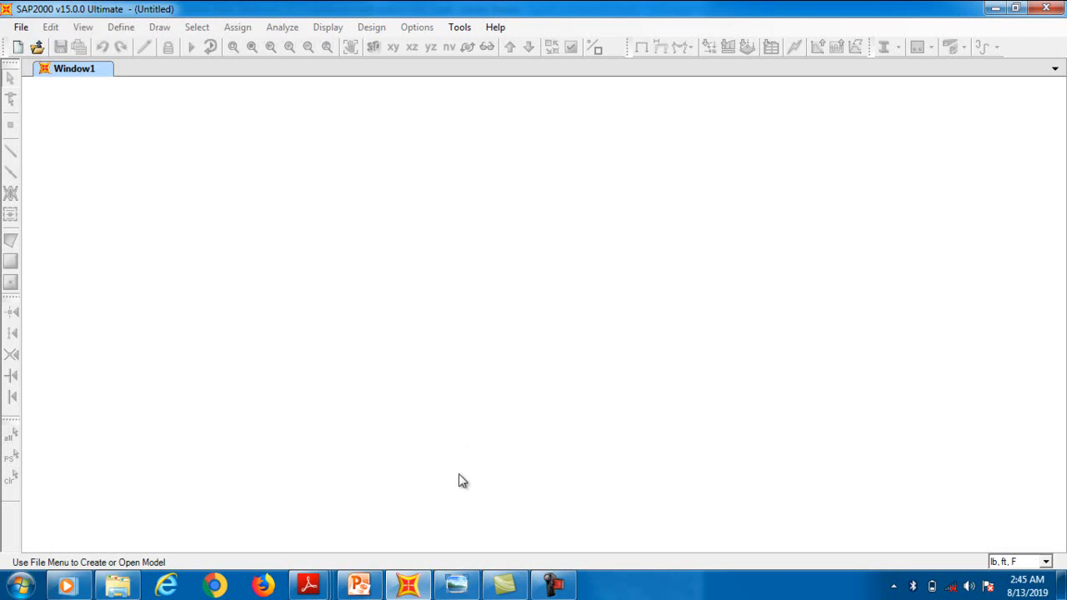
{"action": "left_click", "coordinate": [1045, 562]}
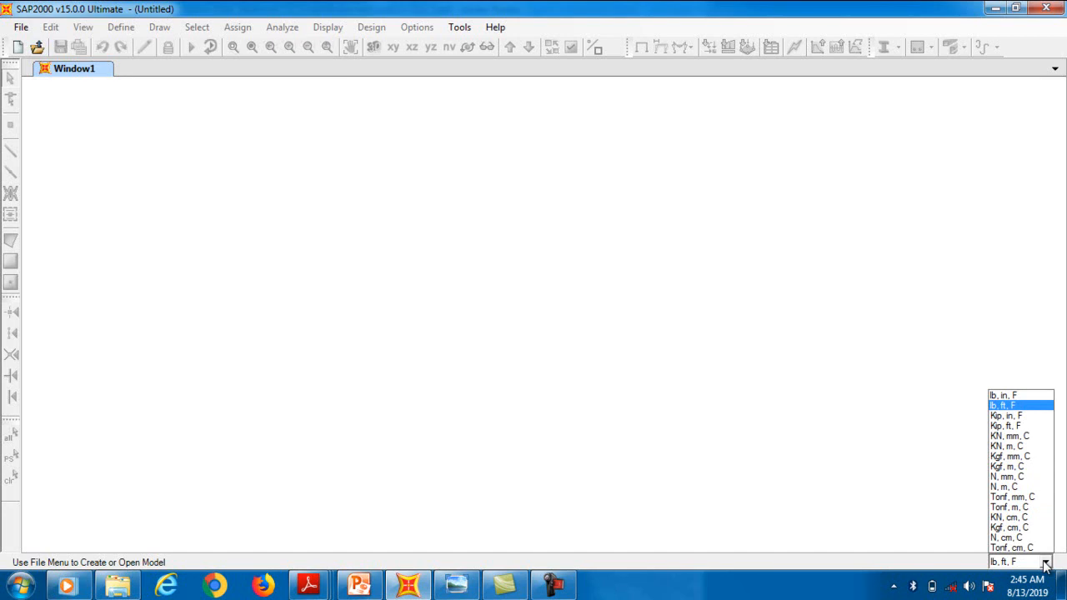
{"action": "left_click", "coordinate": [1045, 563]}
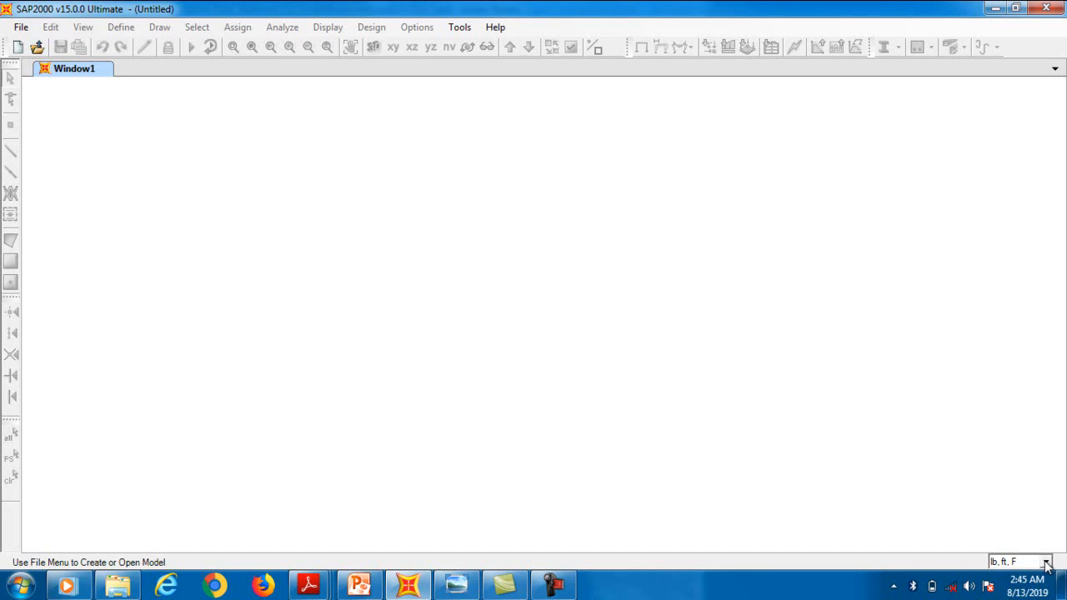
{"action": "left_click", "coordinate": [1046, 563]}
{"action": "left_click", "coordinate": [1046, 563]}
{"action": "left_click", "coordinate": [1047, 563]}
{"action": "left_click", "coordinate": [726, 400]}
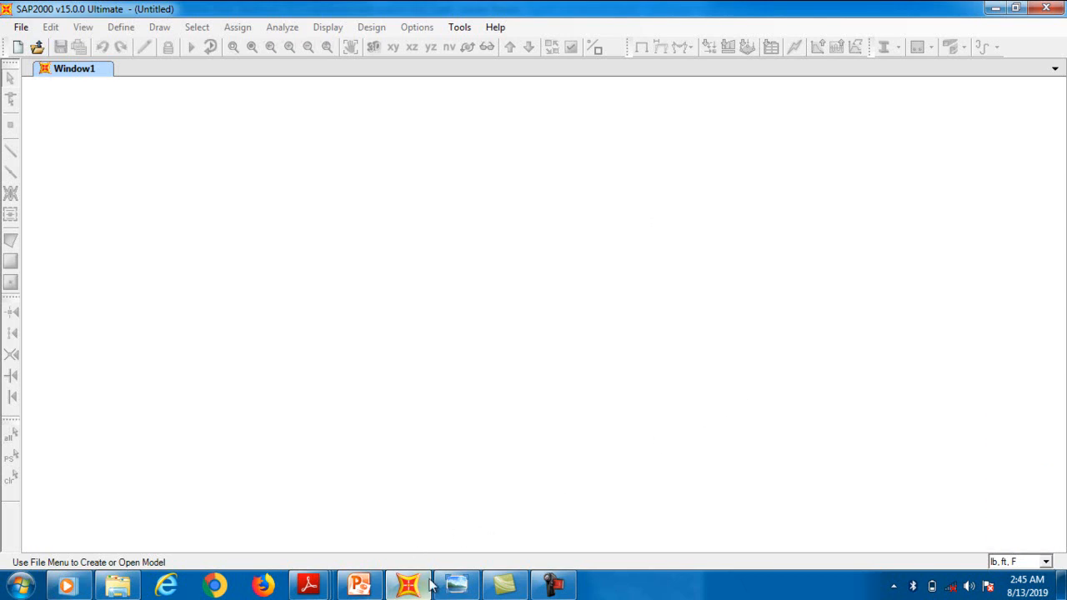
Switch to the Strength of Material solution PDF and examine the beam's load diagram on page 192, then return to SAP2000.
{"action": "left_click", "coordinate": [457, 586]}
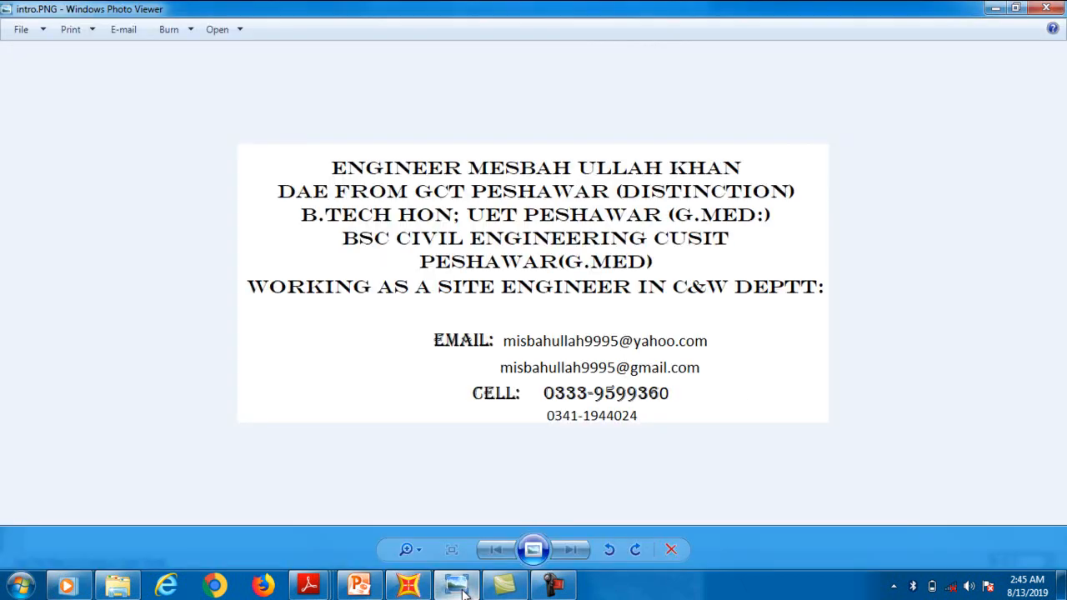
{"action": "left_click", "coordinate": [460, 588]}
{"action": "left_click", "coordinate": [354, 586]}
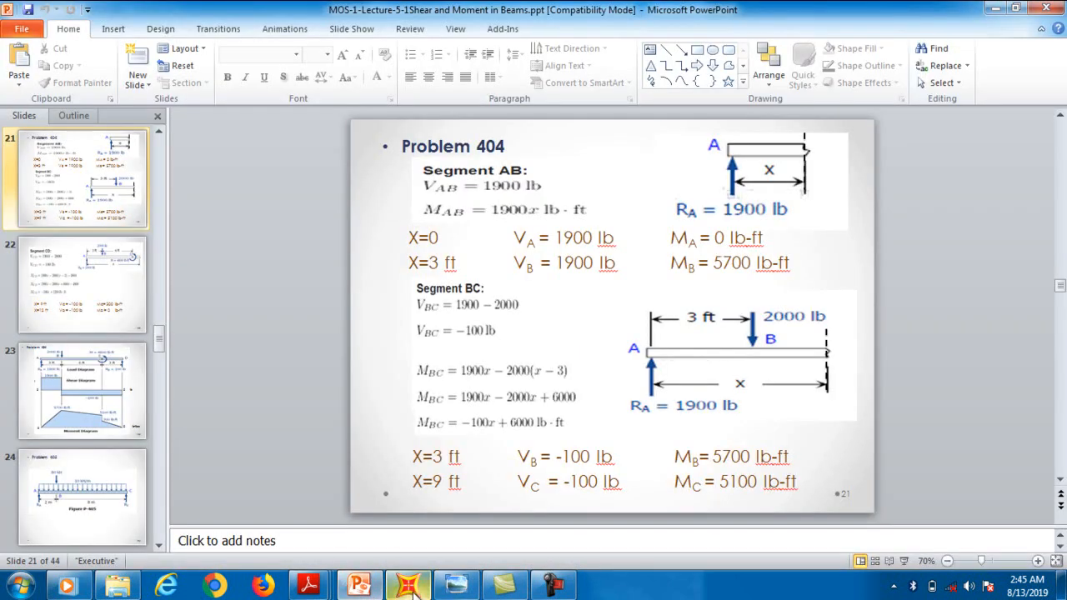
{"action": "mouse_move", "coordinate": [308, 586]}
{"action": "left_click", "coordinate": [287, 537]}
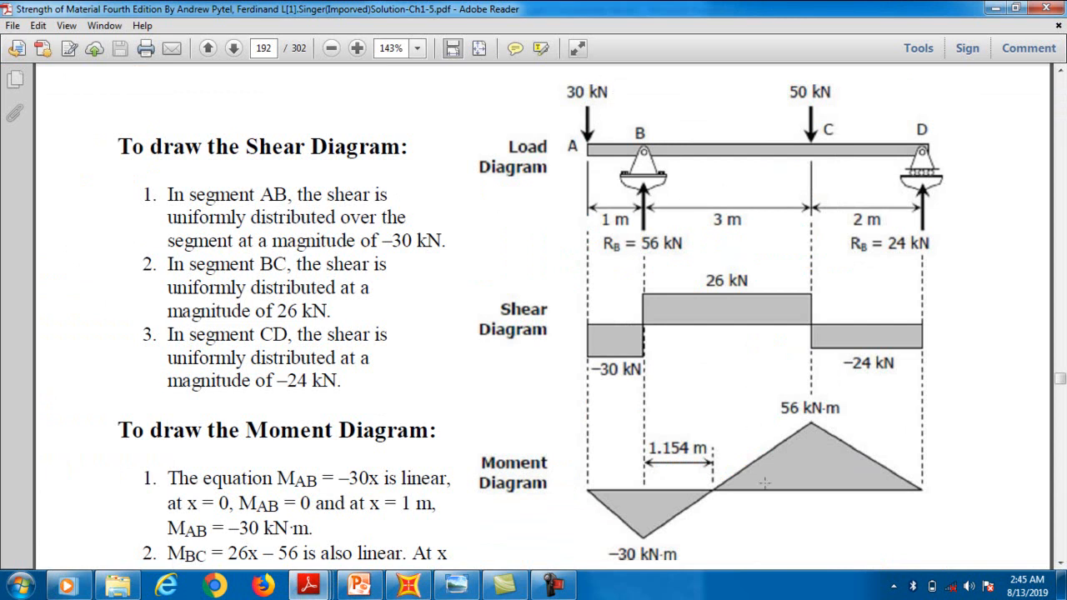
{"action": "left_click", "coordinate": [409, 585]}
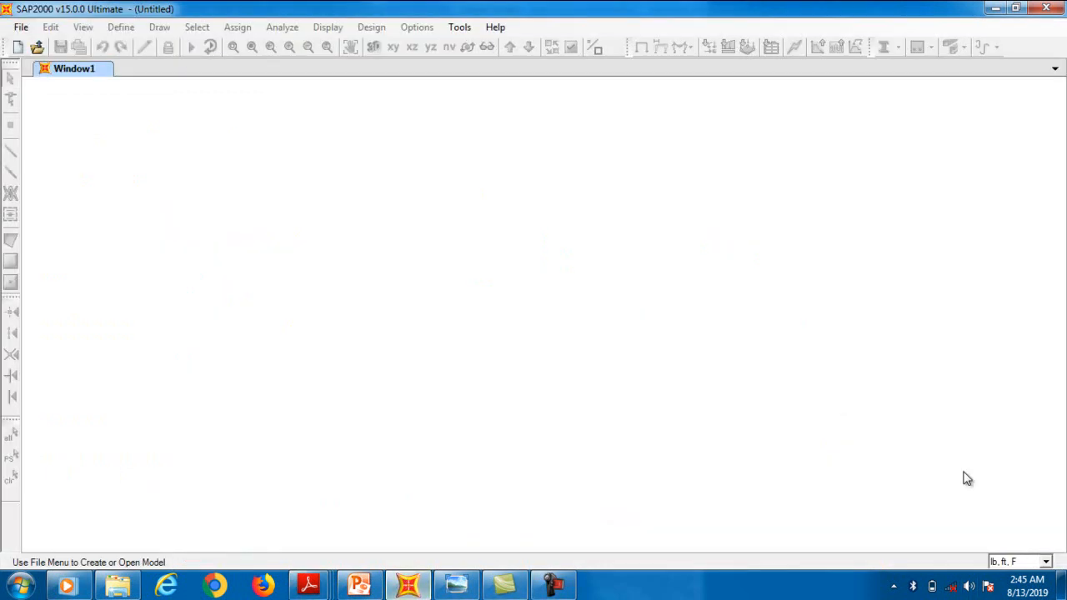
Set the working units to KN, m, C, checking them against the load diagram in the PDF.
{"action": "left_click", "coordinate": [1045, 563]}
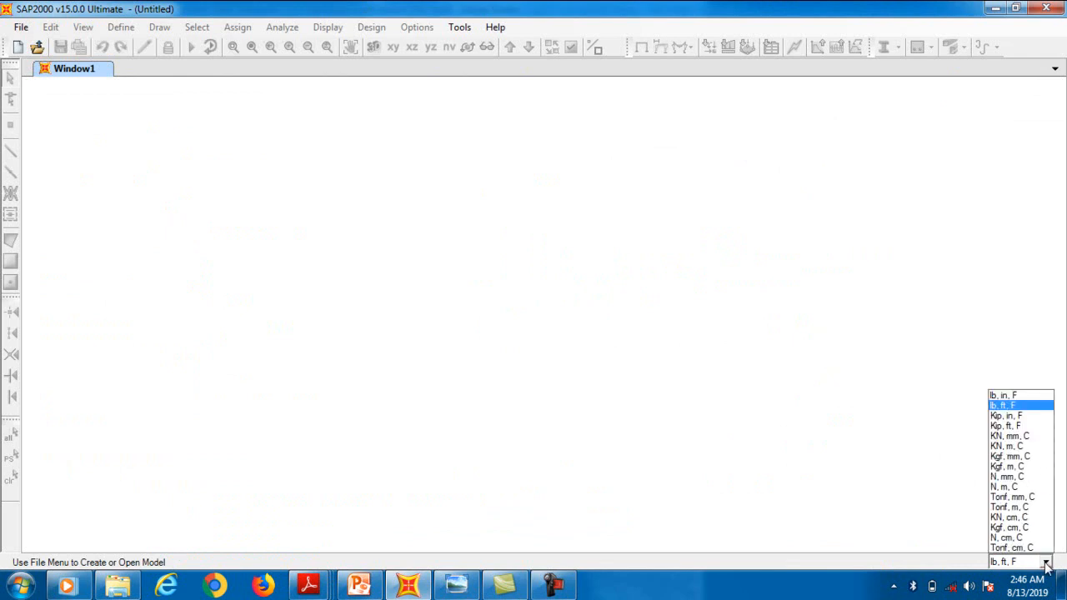
{"action": "left_click", "coordinate": [1023, 448]}
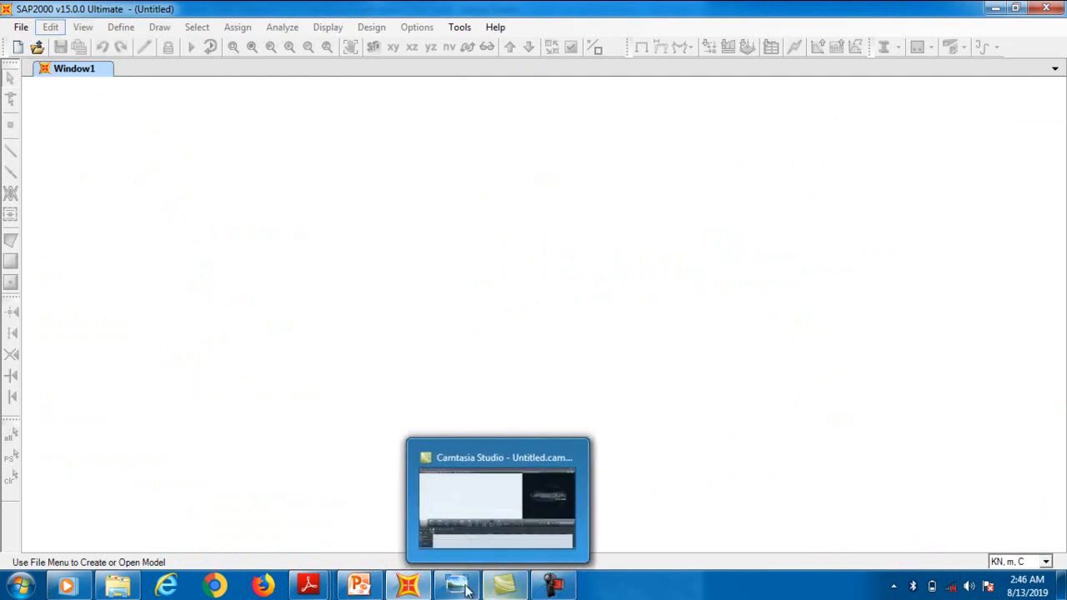
{"action": "left_click", "coordinate": [408, 585]}
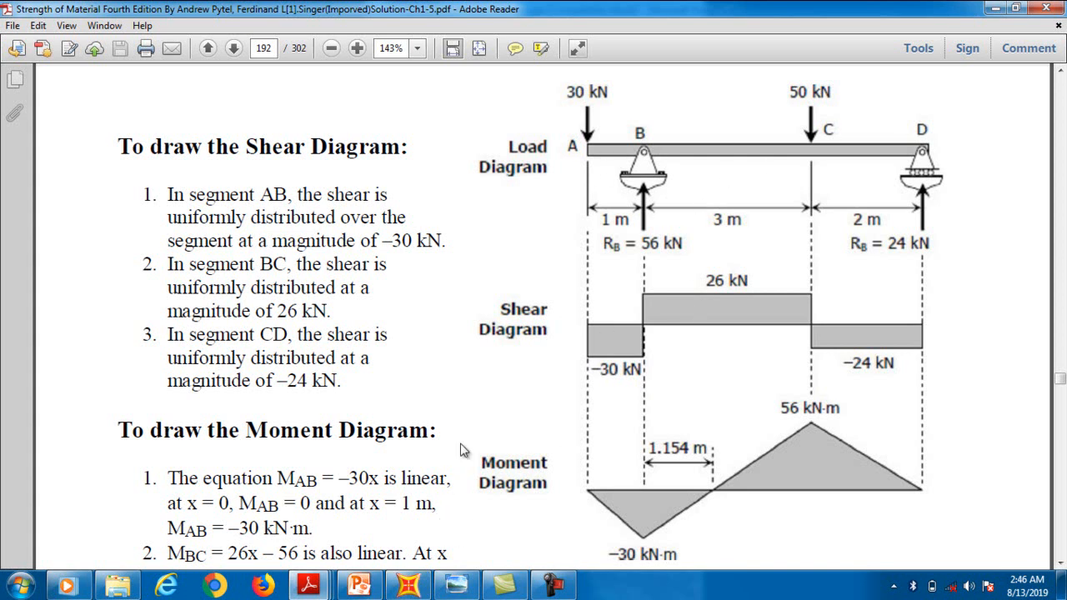
{"action": "left_click", "coordinate": [412, 587]}
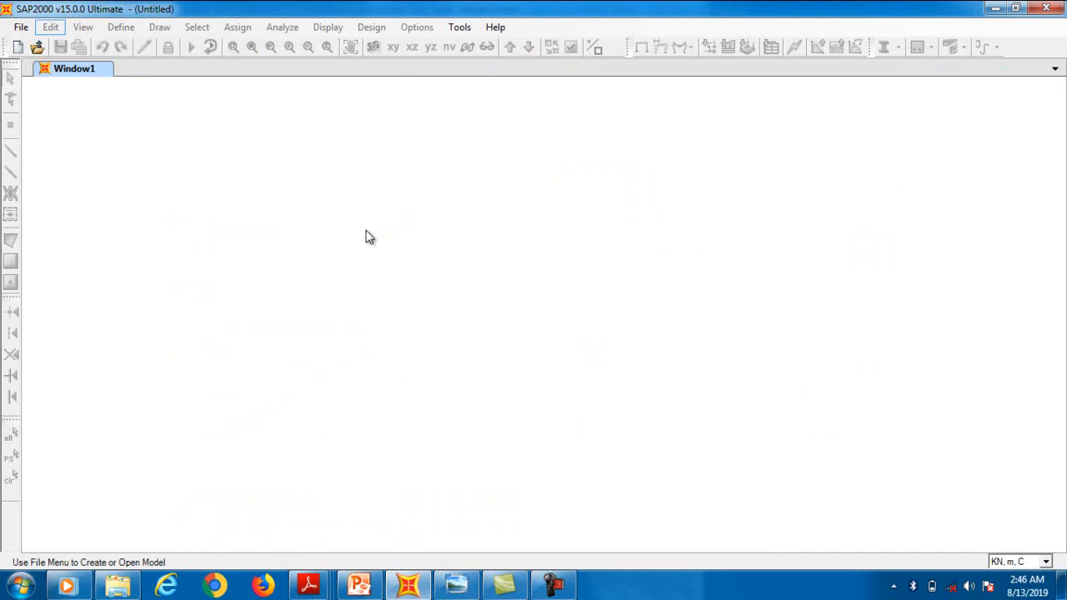
Start a new model from the Beam template, initialized with KN, m, C units.
{"action": "left_click", "coordinate": [17, 46]}
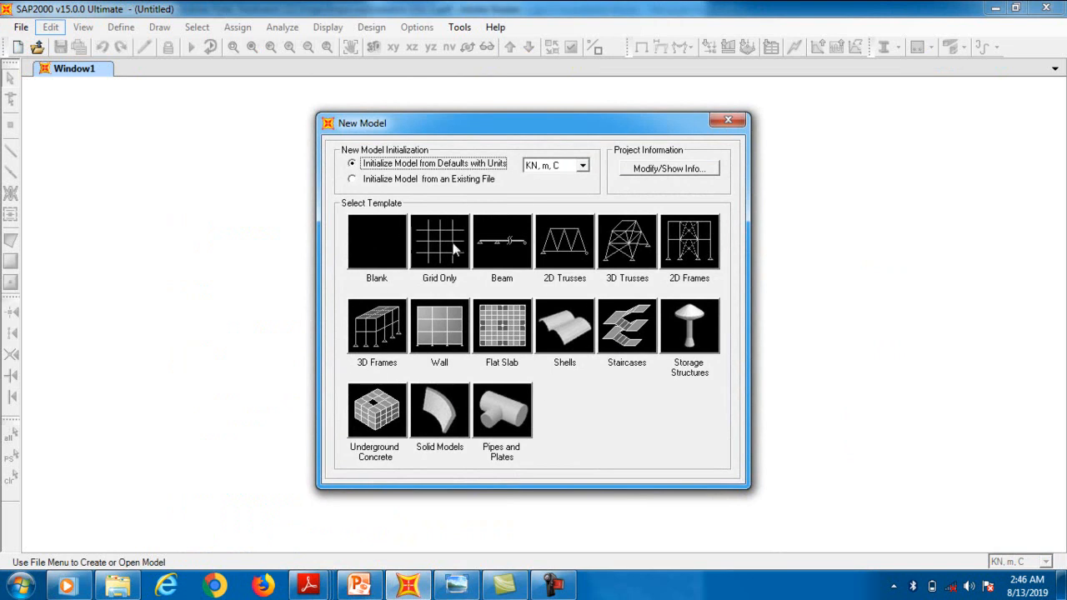
{"action": "left_click", "coordinate": [581, 166]}
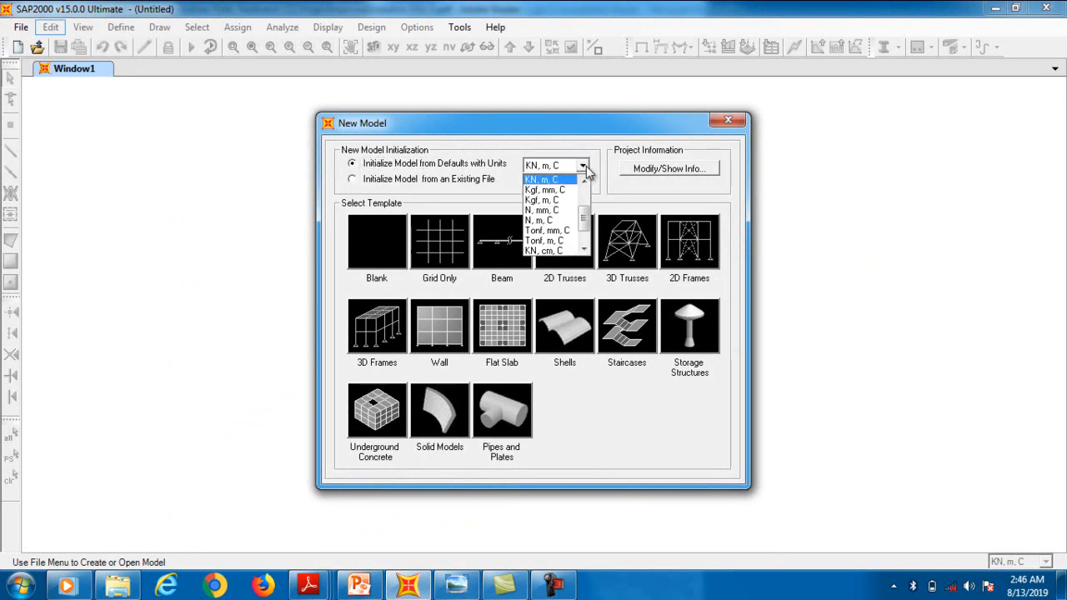
{"action": "left_click", "coordinate": [546, 175]}
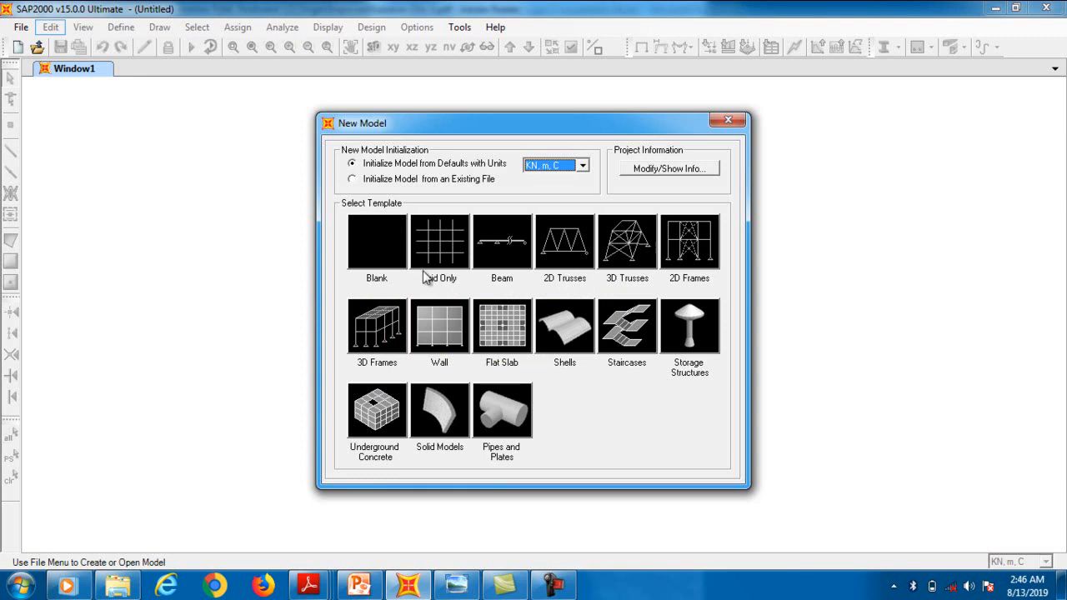
{"action": "left_click", "coordinate": [491, 252]}
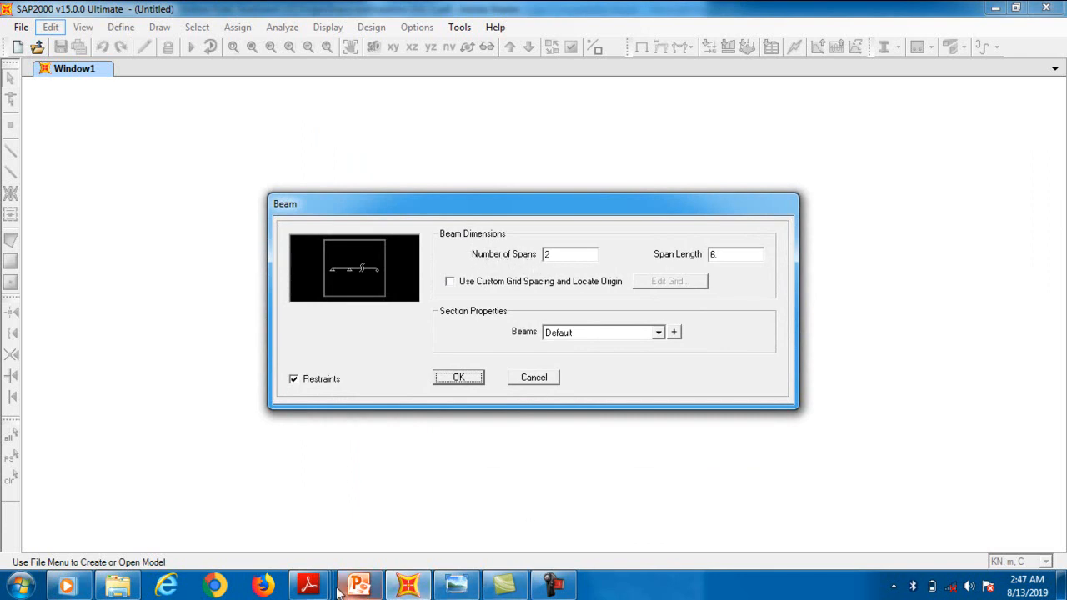
Check the supports and spans in the PDF's load diagram, then return to the SAP2000 beam settings.
{"action": "mouse_move", "coordinate": [308, 586]}
{"action": "left_click", "coordinate": [331, 517]}
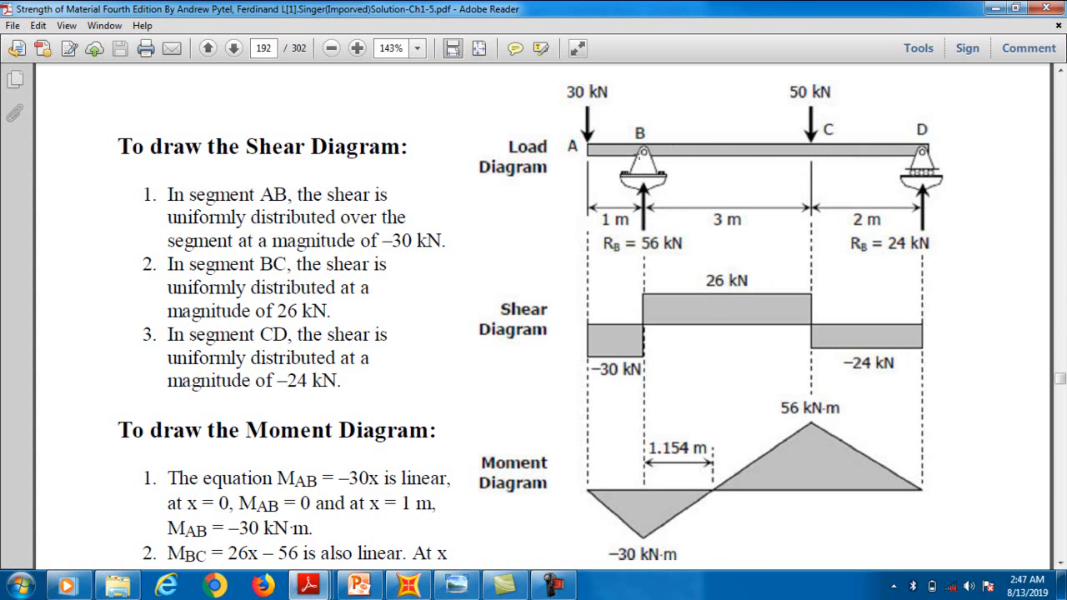
{"action": "left_click", "coordinate": [408, 586]}
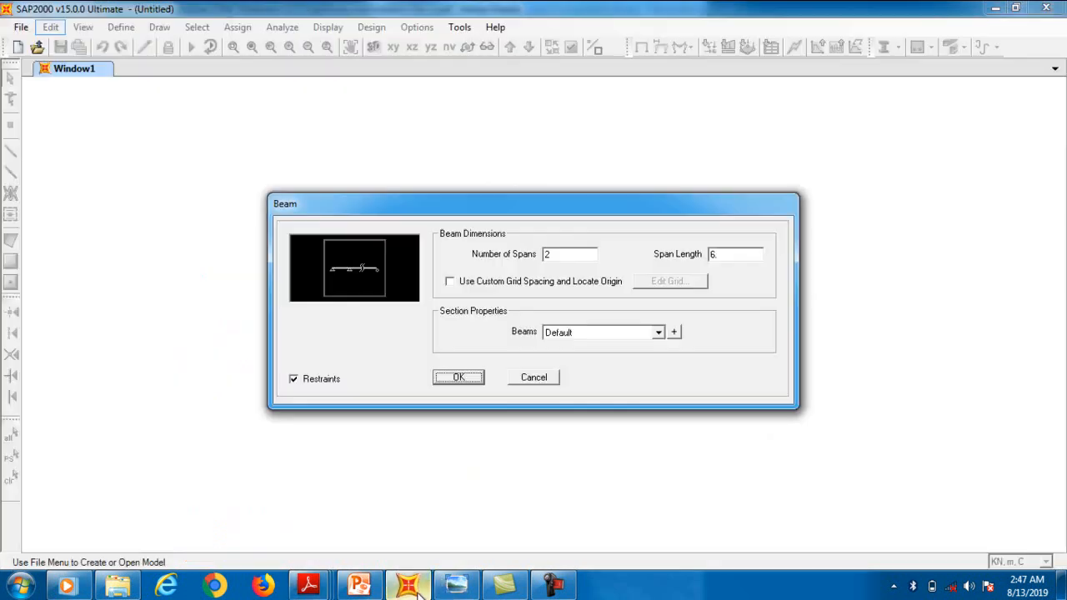
Set the beam's span length to 5 m, consulting the segment lengths in the PDF's load diagram.
{"action": "double_click", "coordinate": [567, 255]}
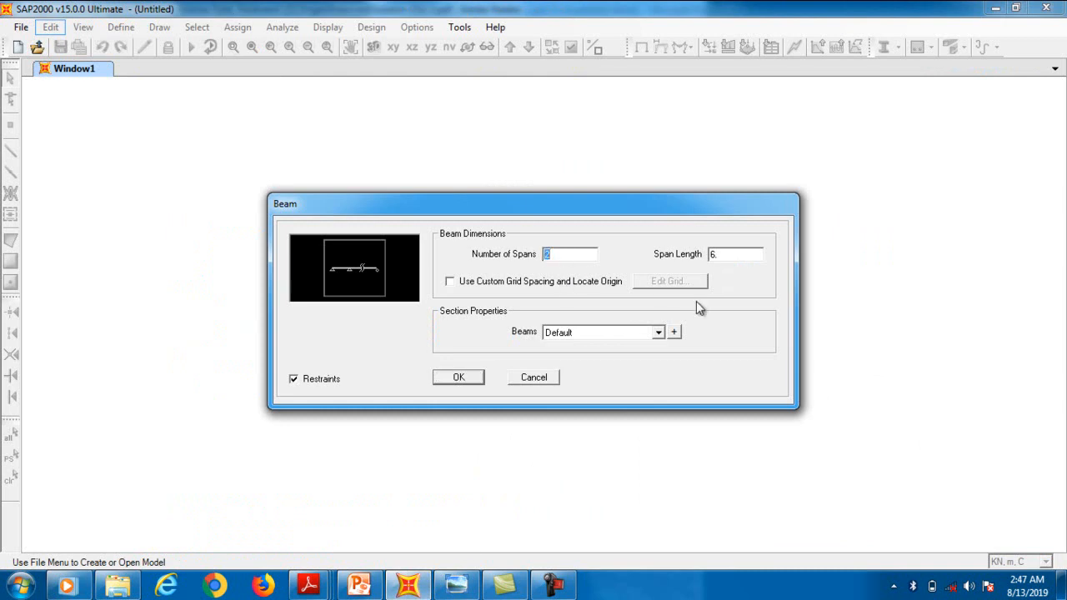
{"action": "double_click", "coordinate": [725, 255]}
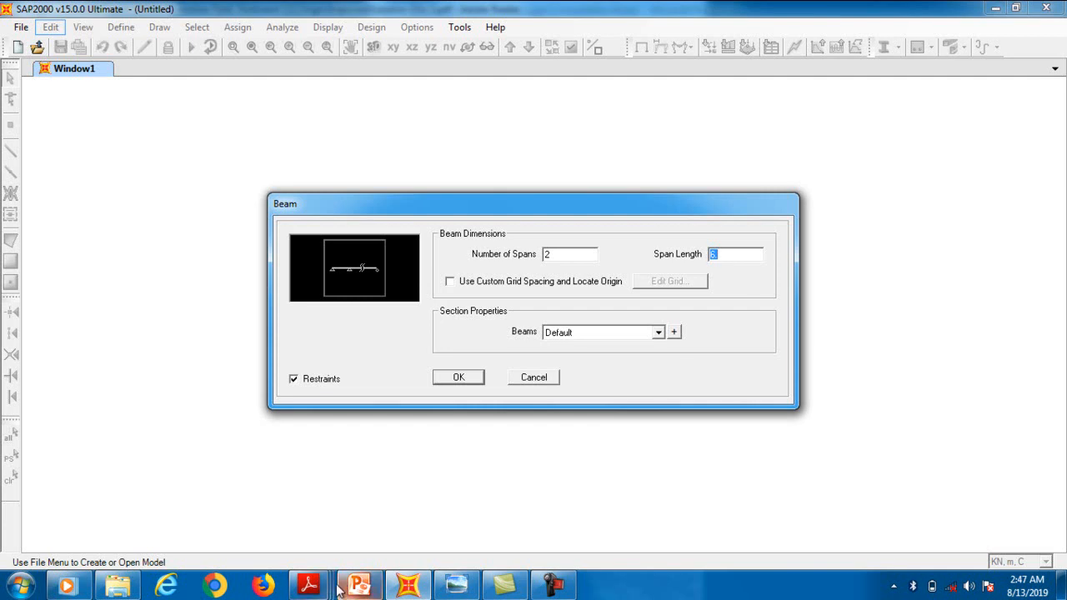
{"action": "mouse_move", "coordinate": [308, 586]}
{"action": "left_click", "coordinate": [324, 510]}
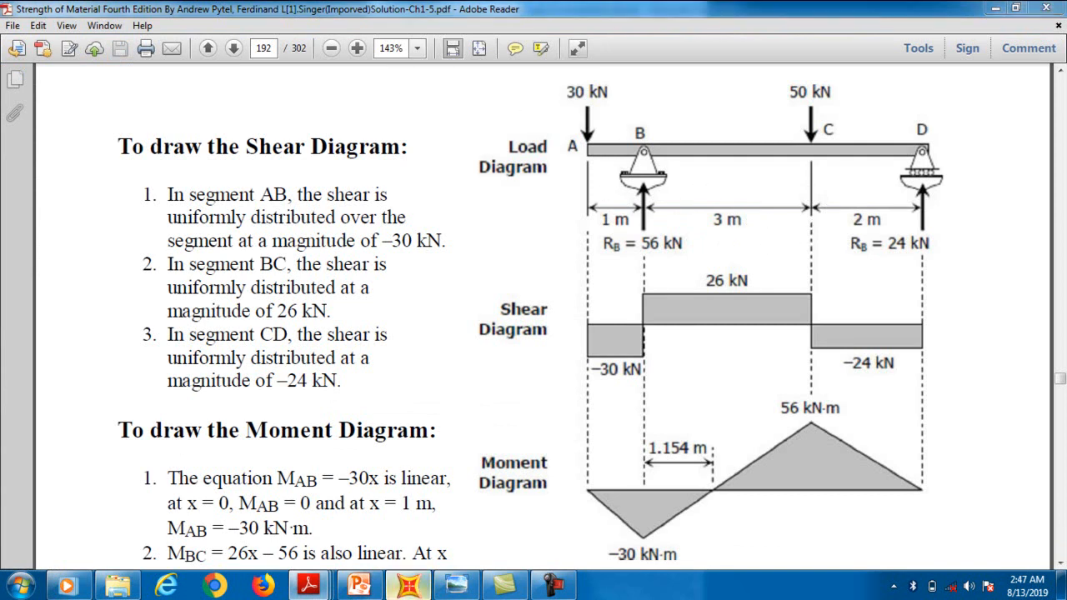
{"action": "left_click", "coordinate": [408, 586]}
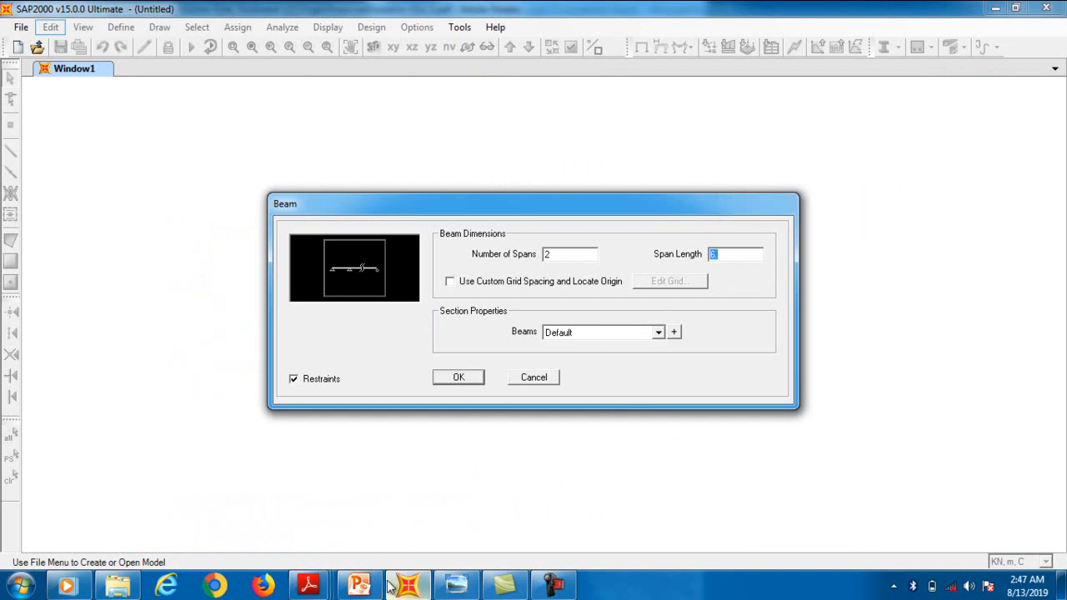
{"action": "mouse_move", "coordinate": [402, 588]}
{"action": "mouse_move", "coordinate": [309, 586]}
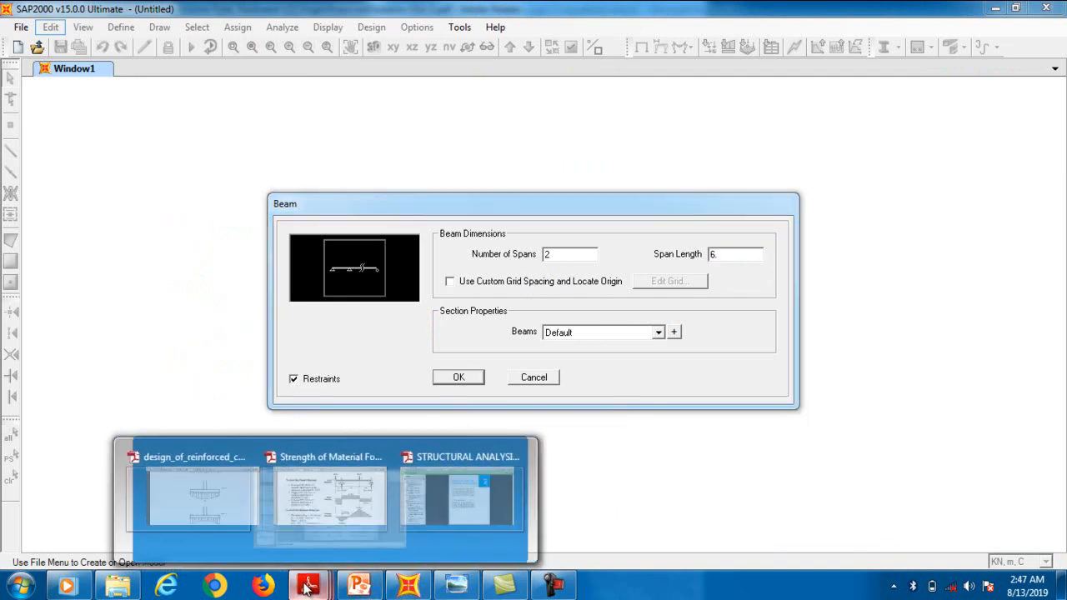
{"action": "left_click", "coordinate": [361, 505]}
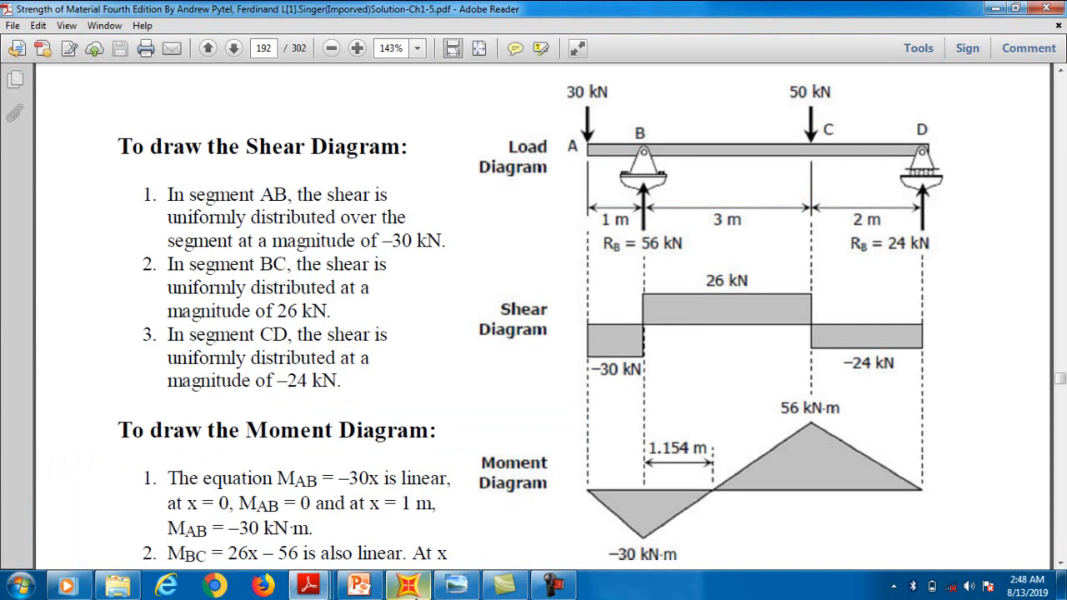
{"action": "left_click", "coordinate": [408, 586]}
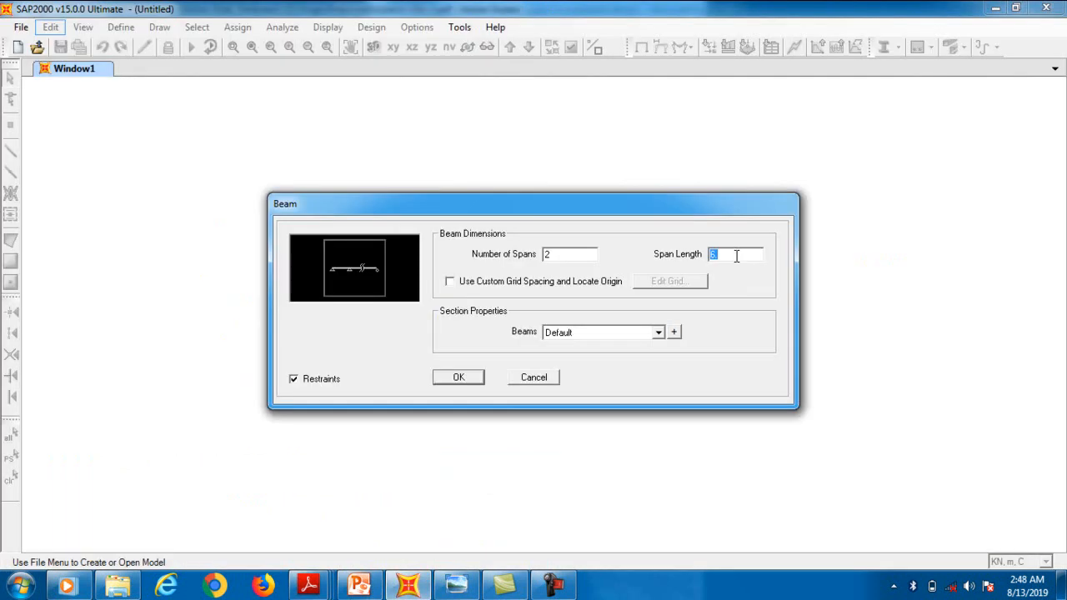
{"action": "type", "text": "5"}
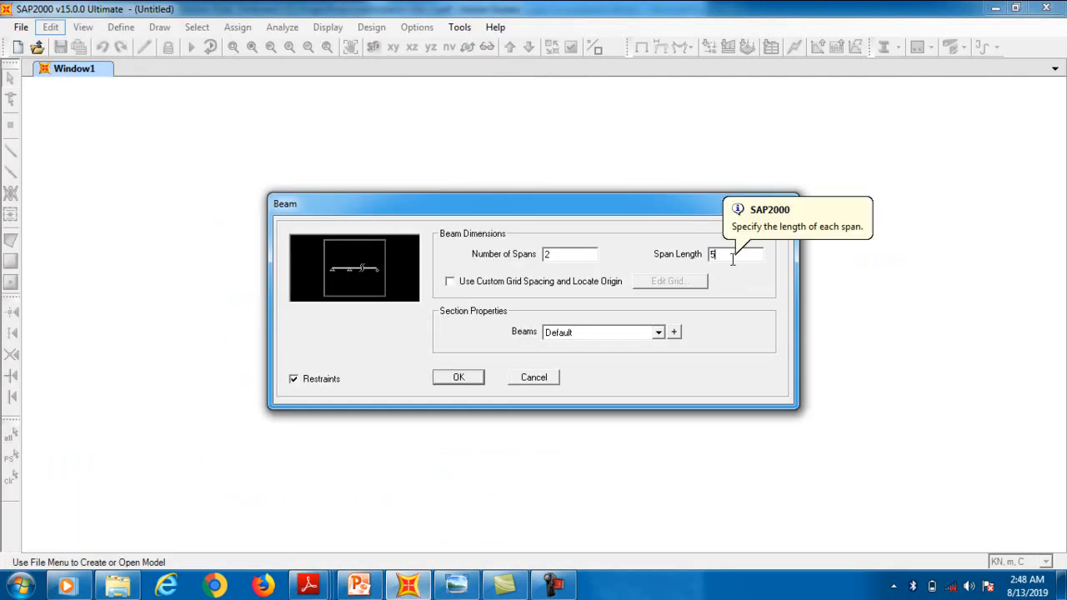
Enable custom grid spacing for the beam and display its grid data as spacing in KN, m, C.
{"action": "left_click", "coordinate": [450, 283]}
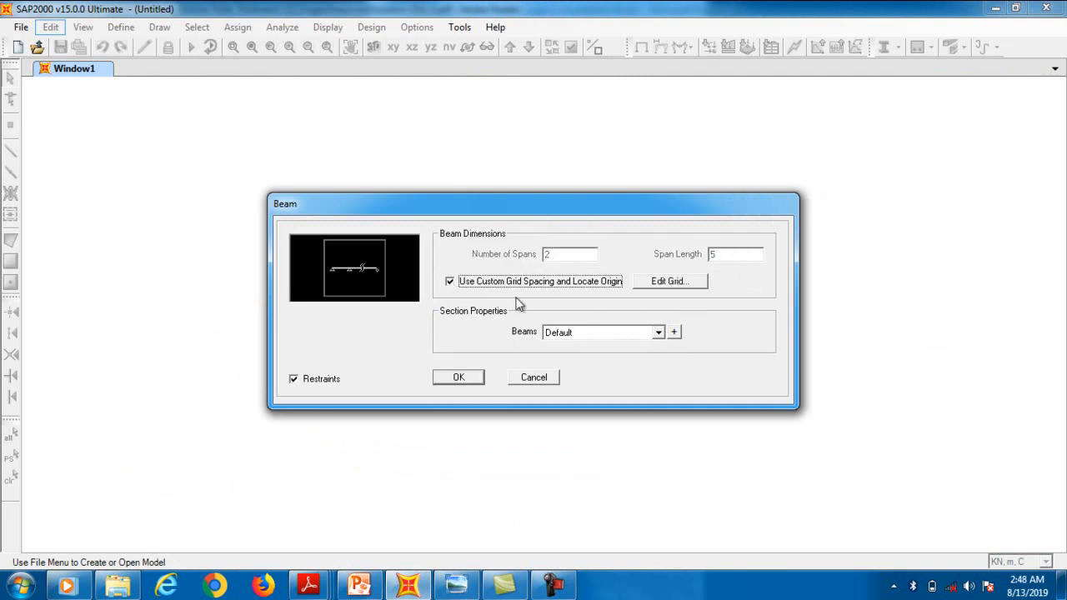
{"action": "left_click", "coordinate": [675, 282]}
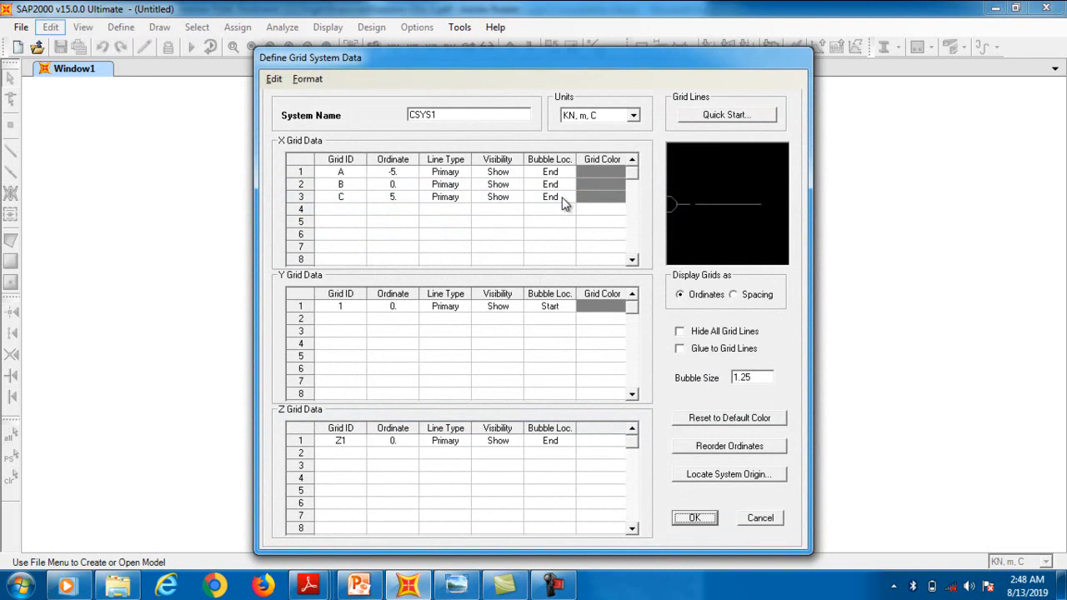
{"action": "left_click", "coordinate": [635, 117]}
{"action": "left_click", "coordinate": [634, 119]}
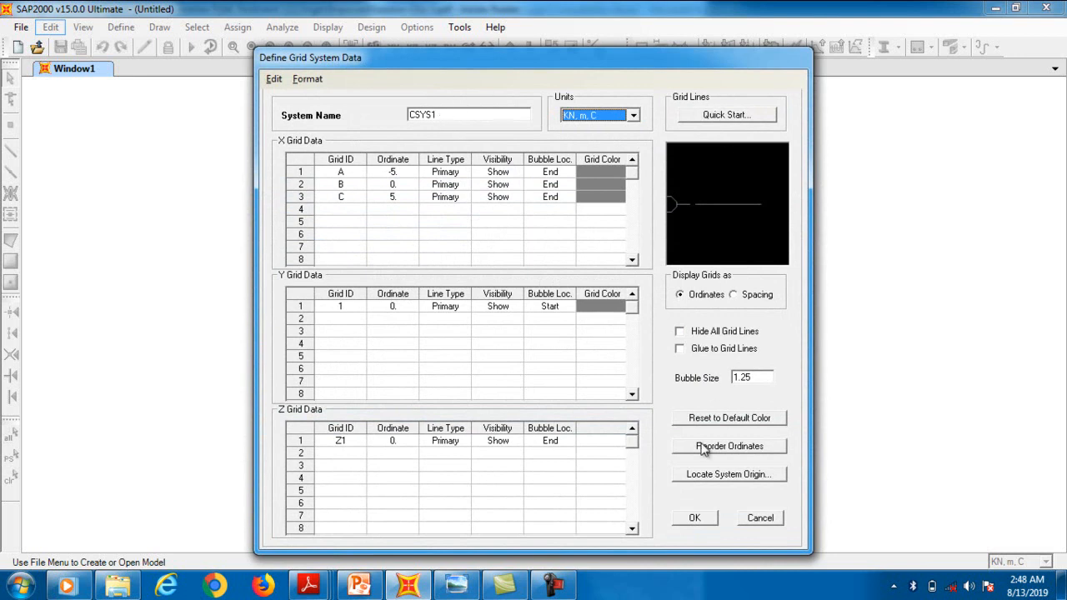
{"action": "left_click", "coordinate": [754, 296]}
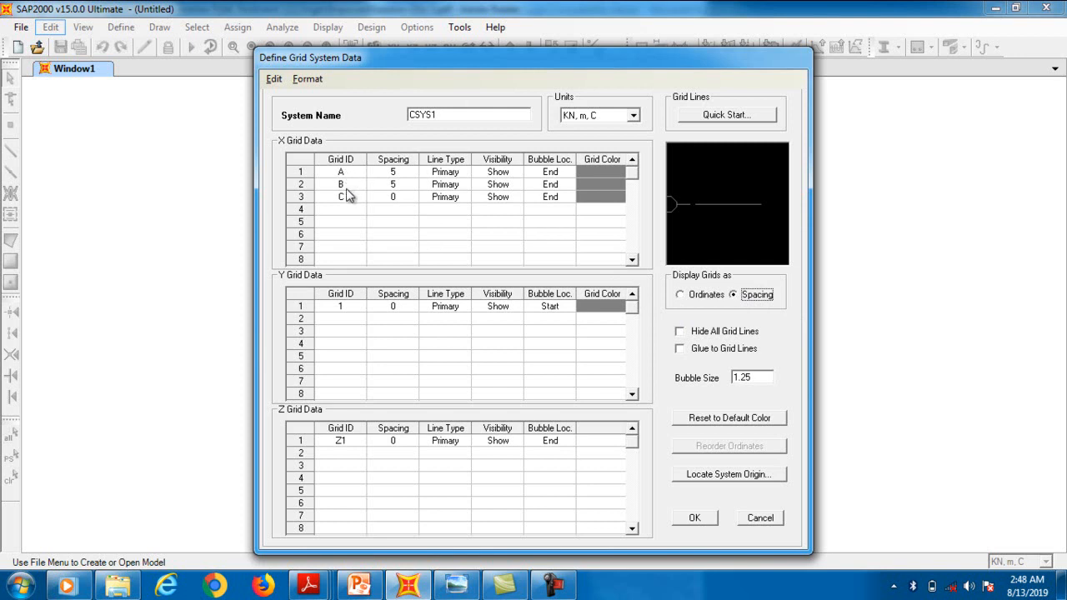
Set the X spacing of grid line A to 1 m, accept the grid and create the beam with the default section.
{"action": "left_click", "coordinate": [403, 172]}
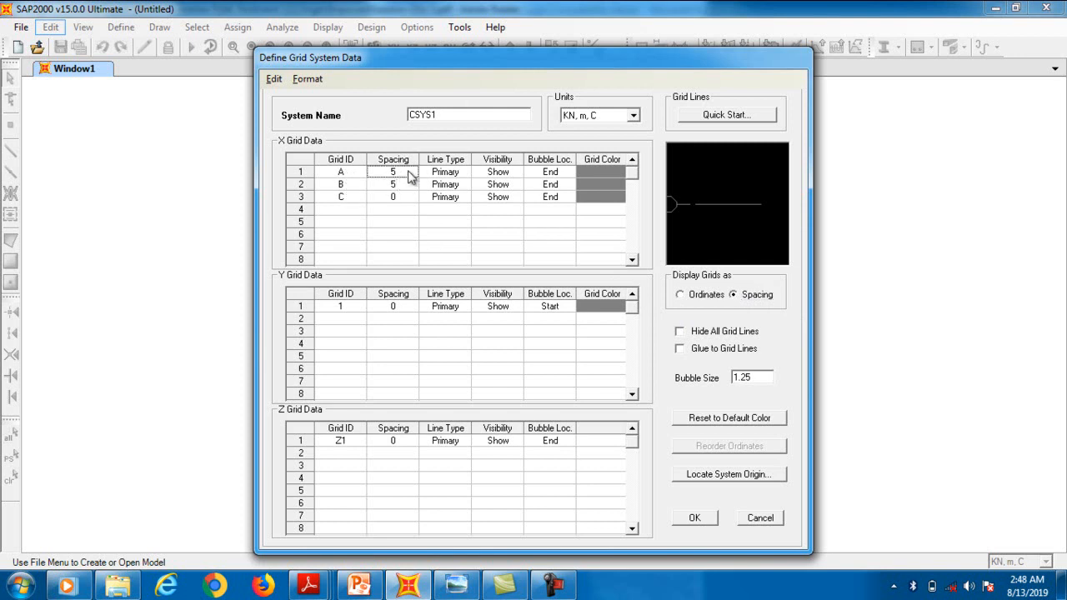
{"action": "left_click", "coordinate": [405, 184]}
{"action": "left_click", "coordinate": [401, 185]}
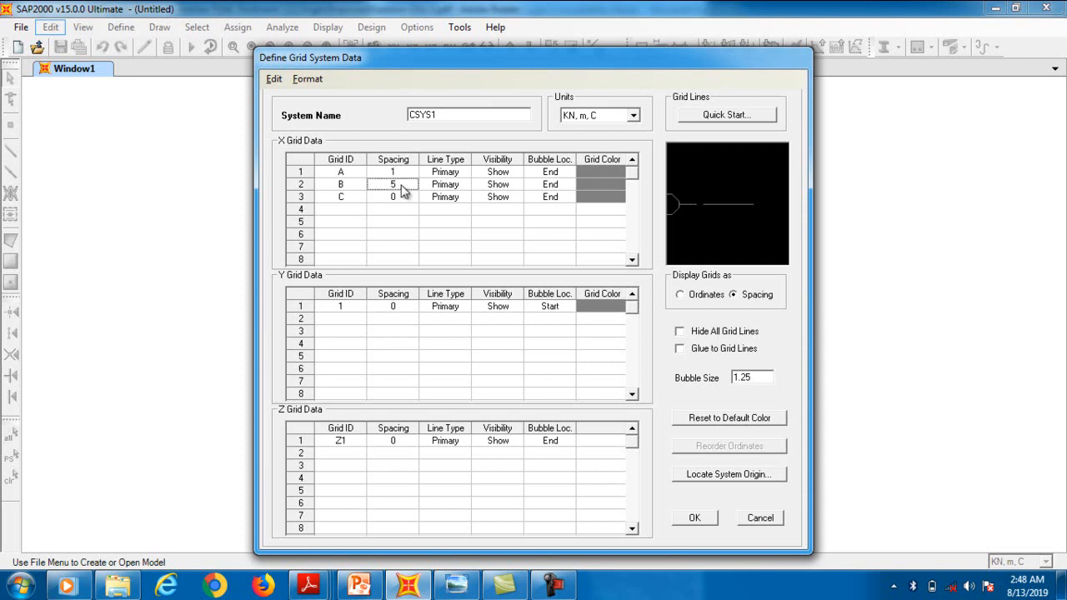
{"action": "left_click", "coordinate": [693, 520]}
{"action": "left_click", "coordinate": [690, 519]}
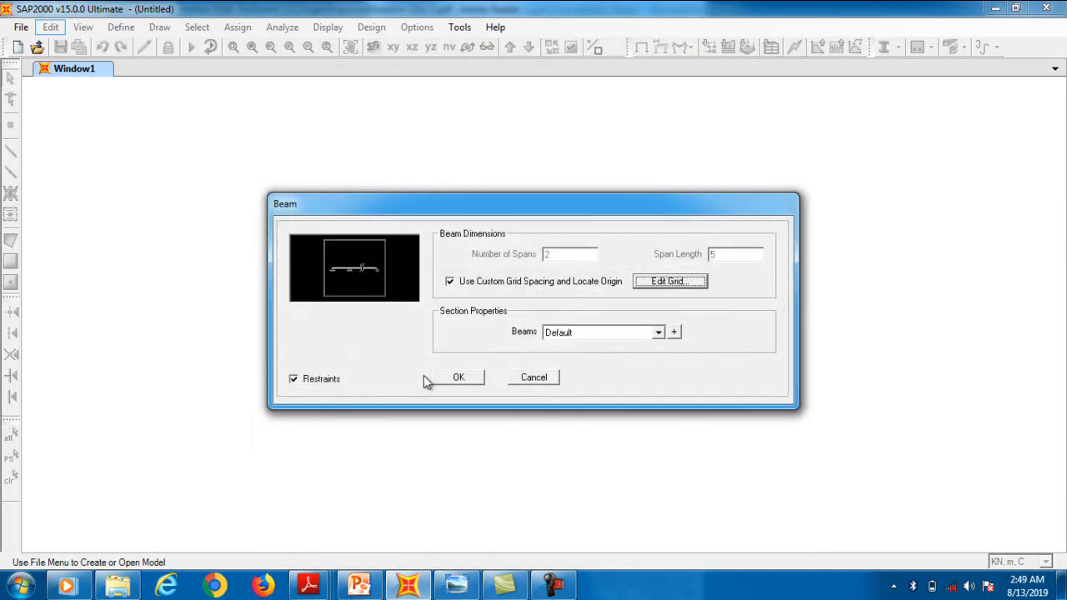
{"action": "left_click", "coordinate": [449, 378]}
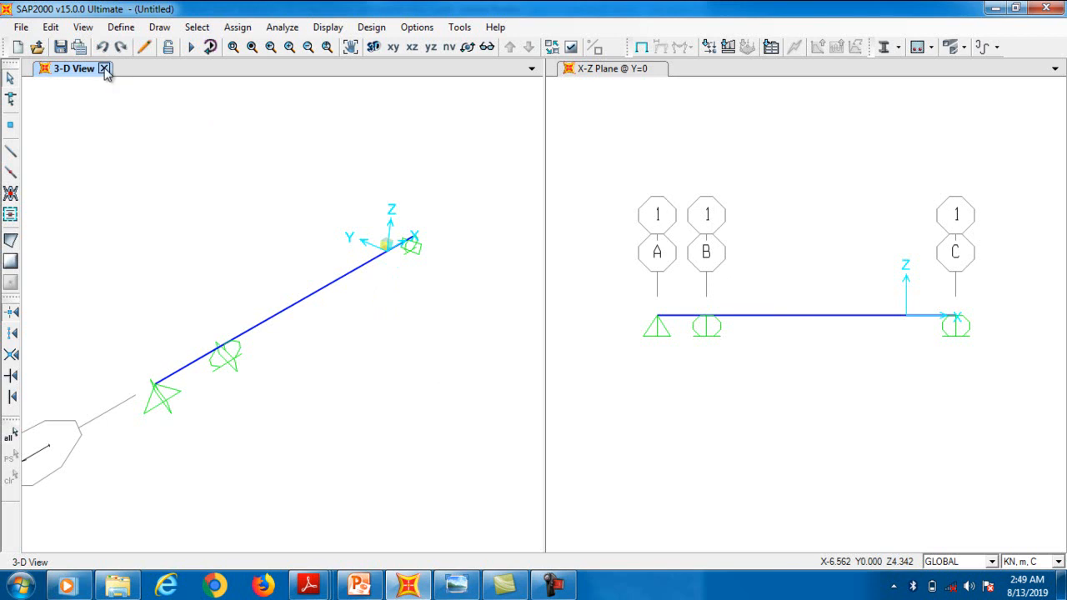
Close the 3-D view and remove all restraints from the end joints at grid lines A and C.
{"action": "left_click", "coordinate": [104, 68]}
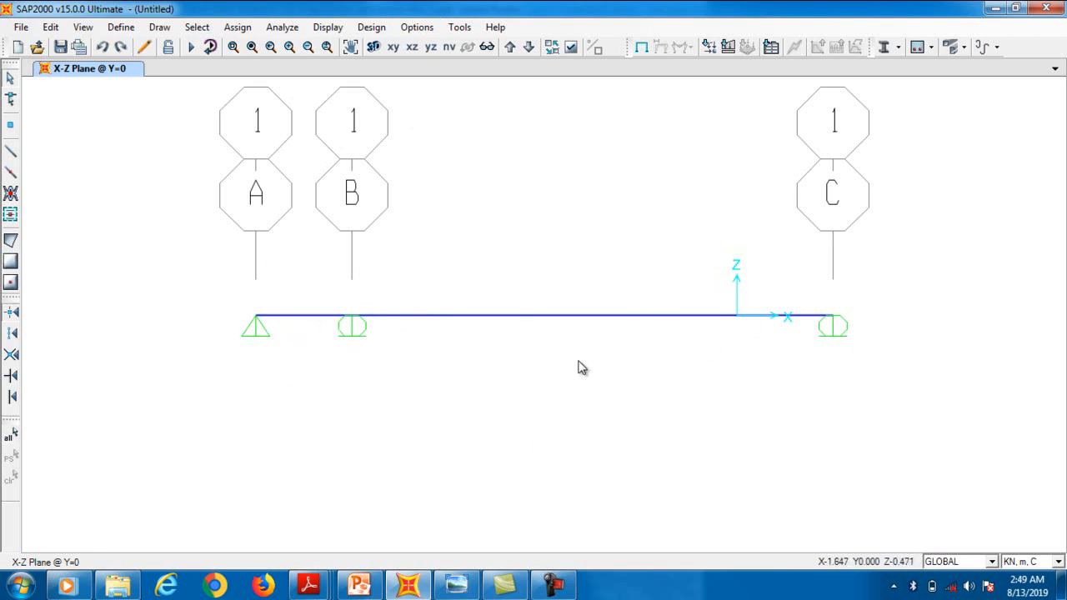
{"action": "left_click", "coordinate": [833, 318]}
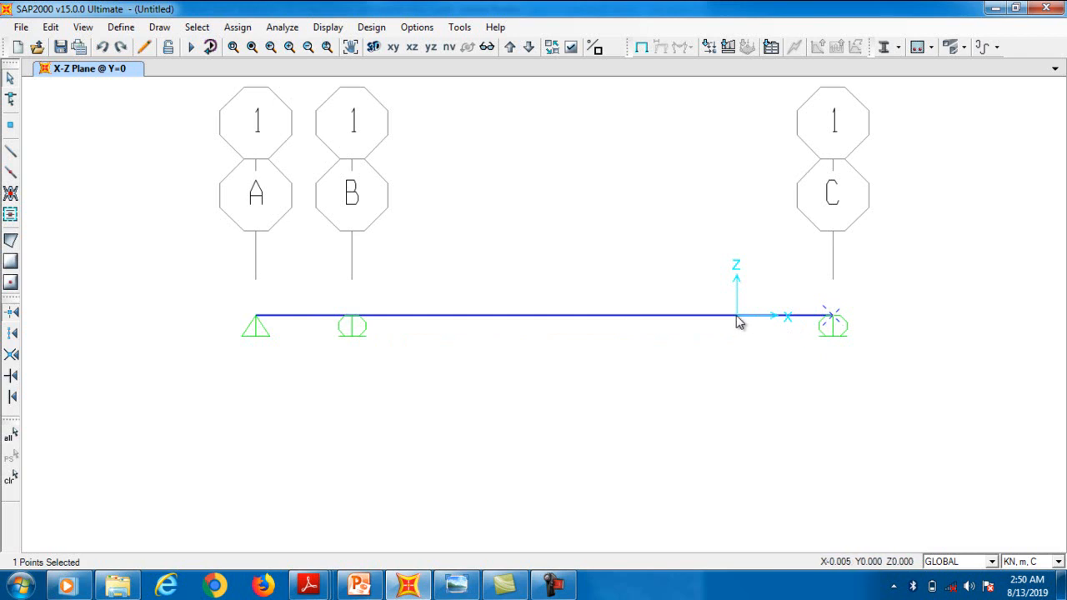
{"action": "left_click", "coordinate": [814, 317]}
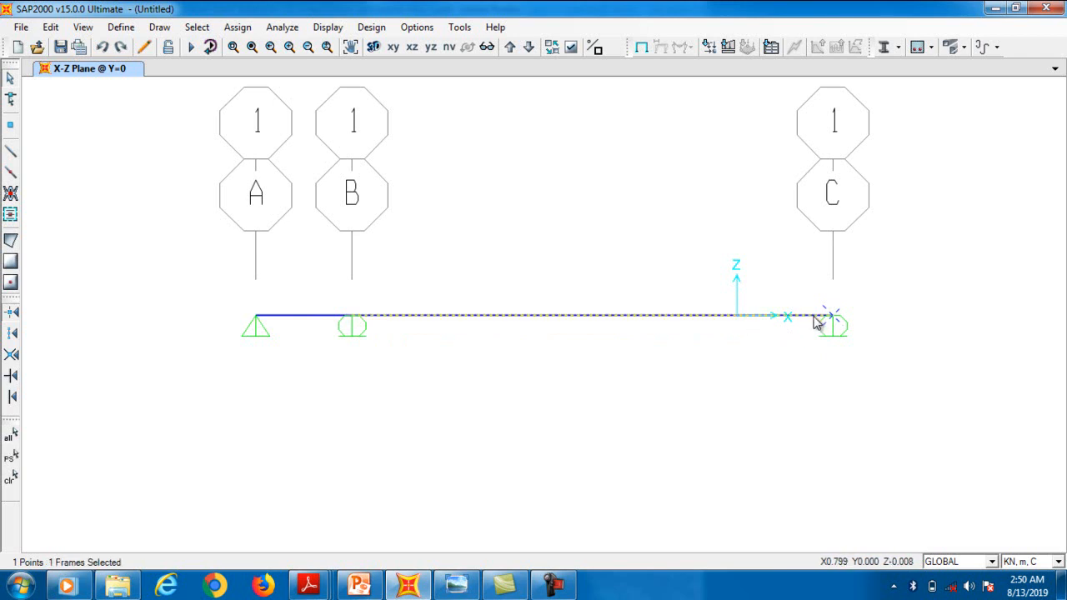
{"action": "left_click", "coordinate": [816, 320]}
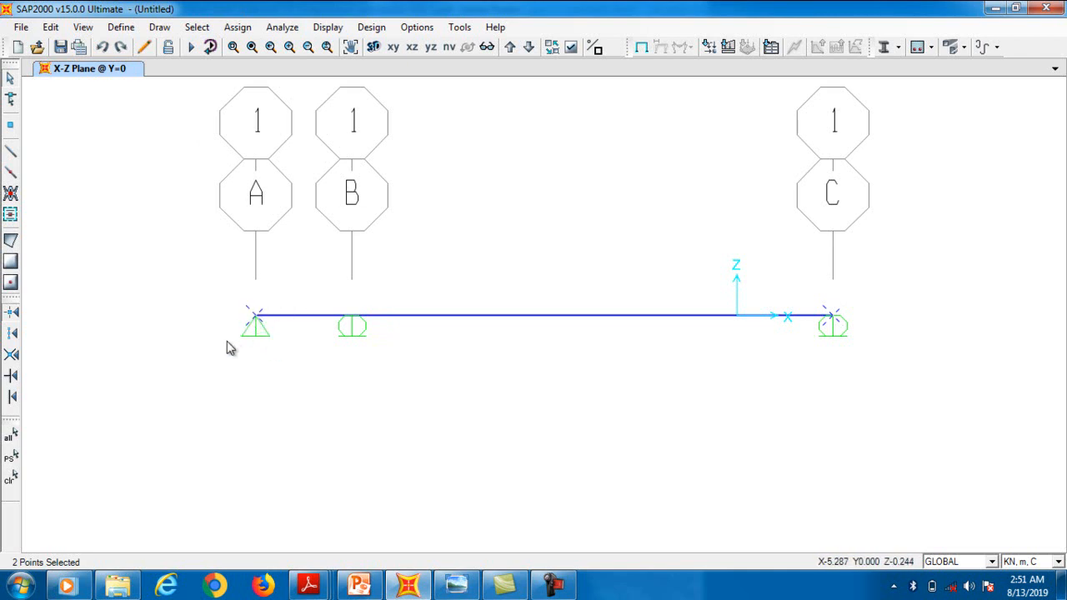
{"action": "left_click", "coordinate": [235, 27]}
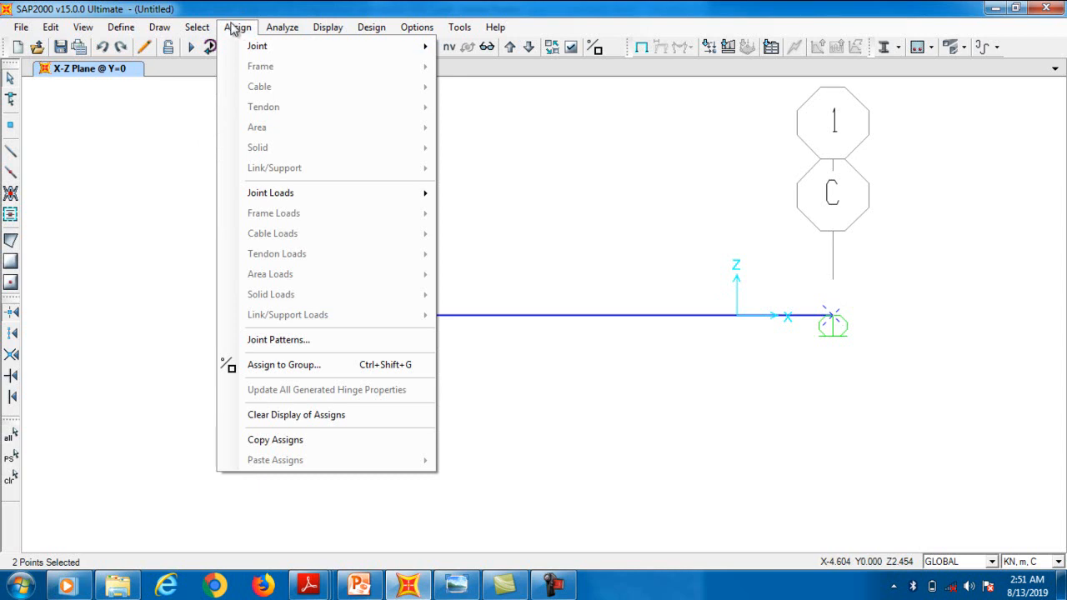
{"action": "mouse_move", "coordinate": [430, 49]}
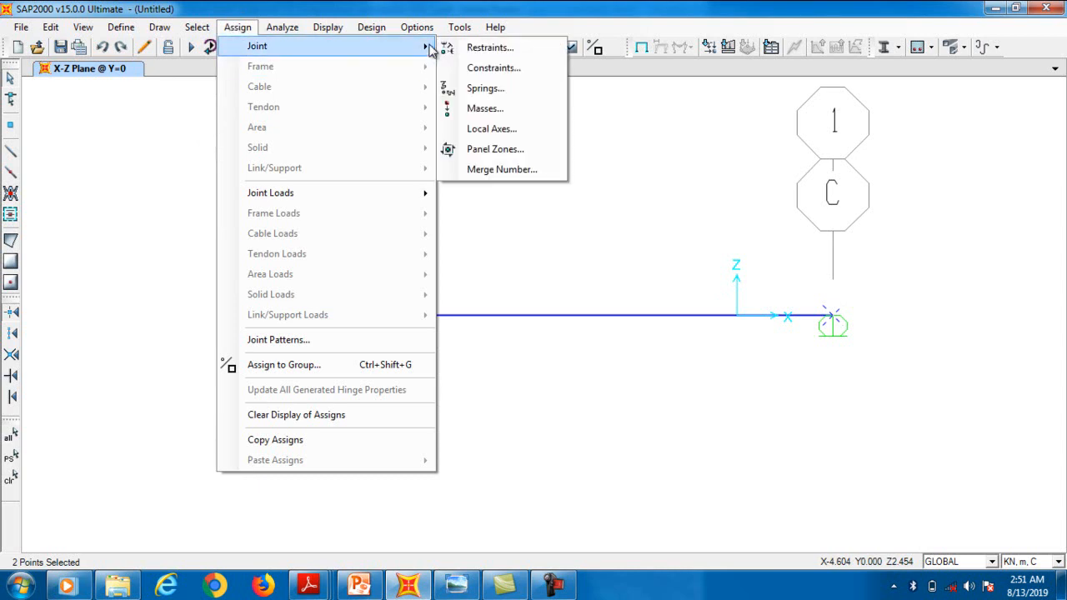
{"action": "left_click", "coordinate": [497, 47]}
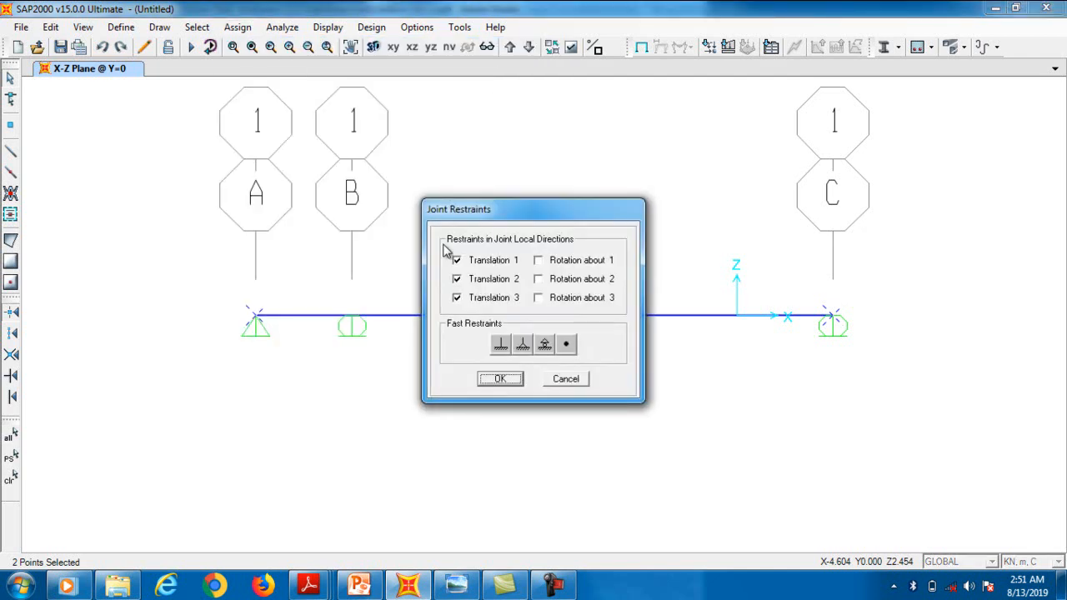
{"action": "left_click", "coordinate": [566, 347]}
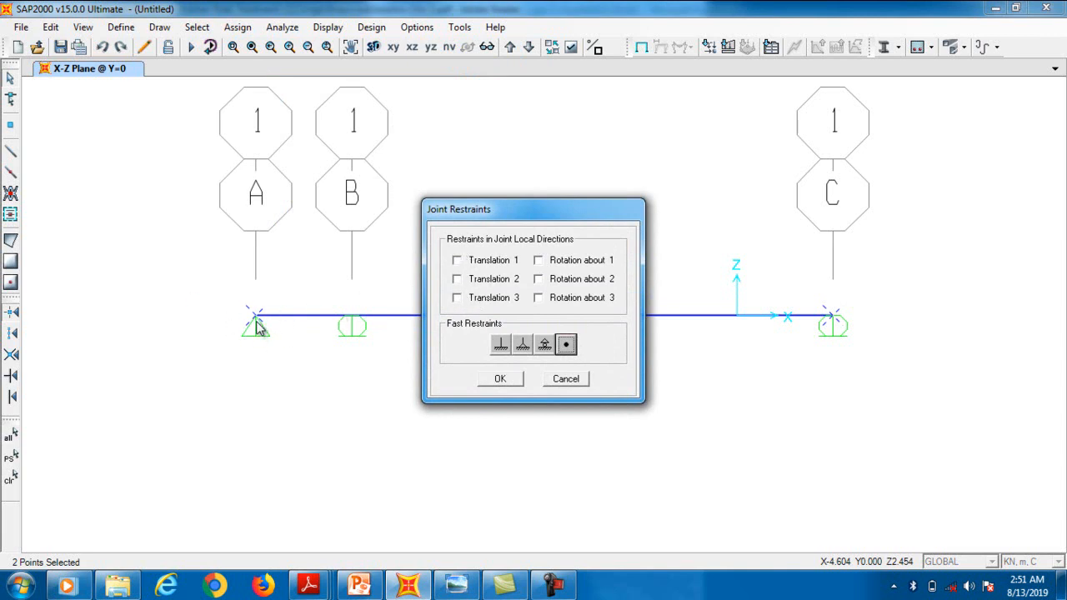
{"action": "left_click", "coordinate": [500, 379]}
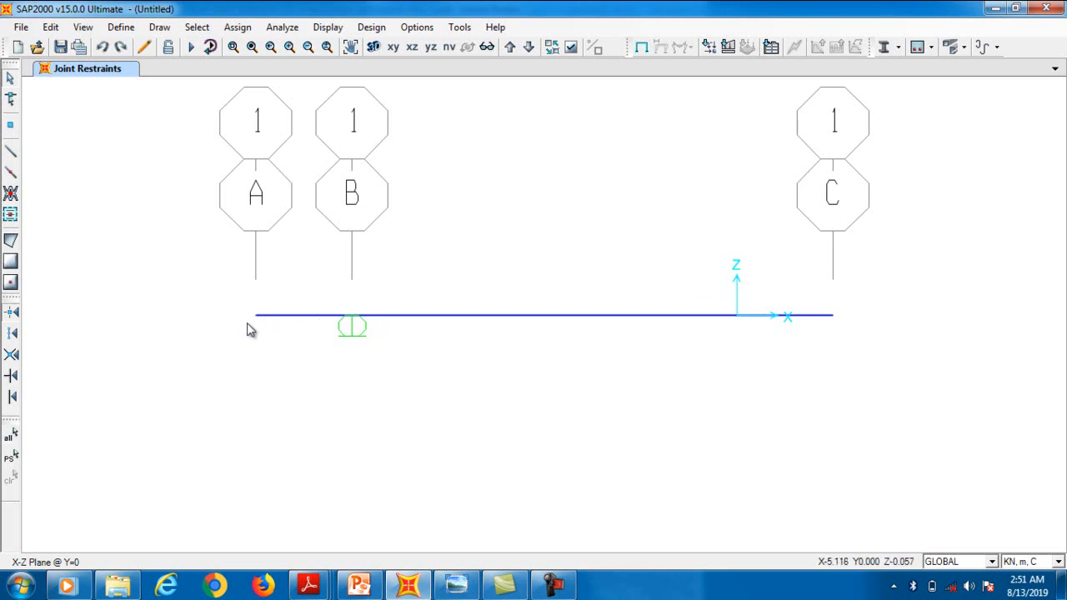
Assign a roller restraint (Translation 3 only) to the joint at grid line C, consulting the PDF's load diagram.
{"action": "left_click", "coordinate": [831, 319]}
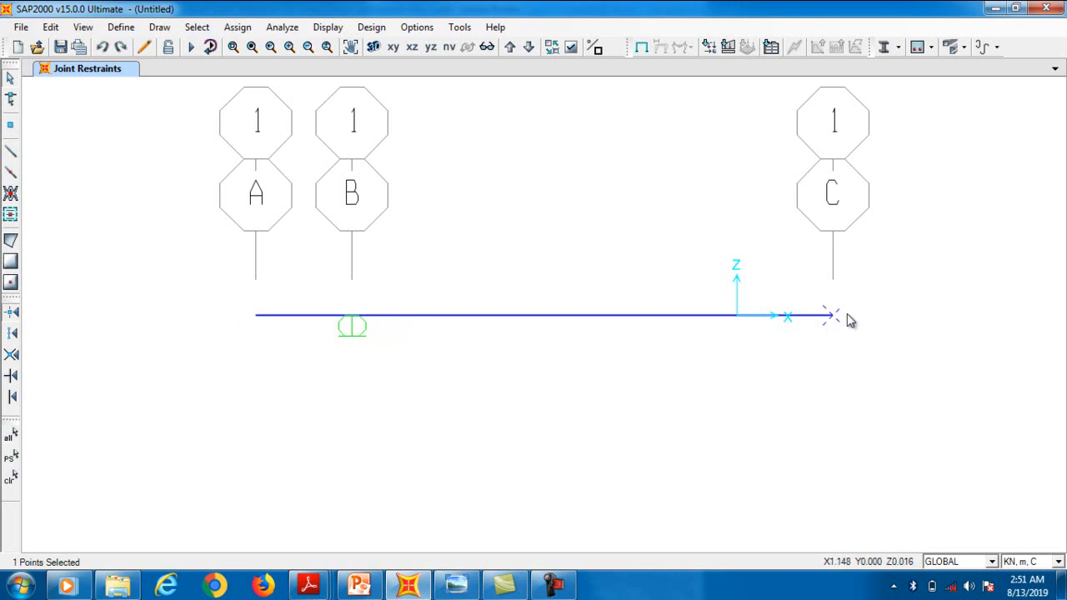
{"action": "mouse_move", "coordinate": [308, 585]}
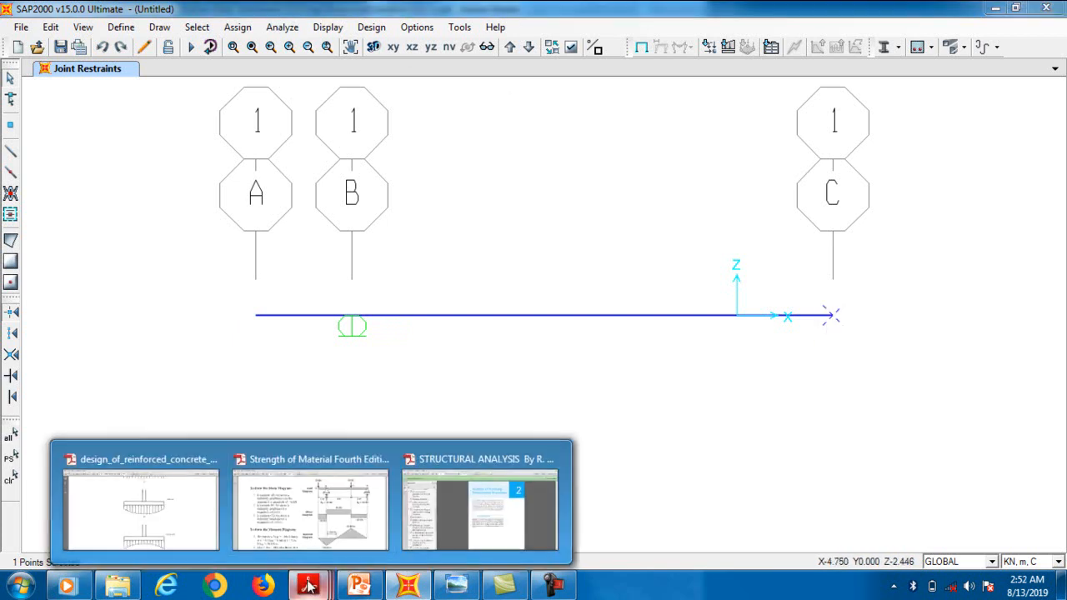
{"action": "left_click", "coordinate": [310, 512]}
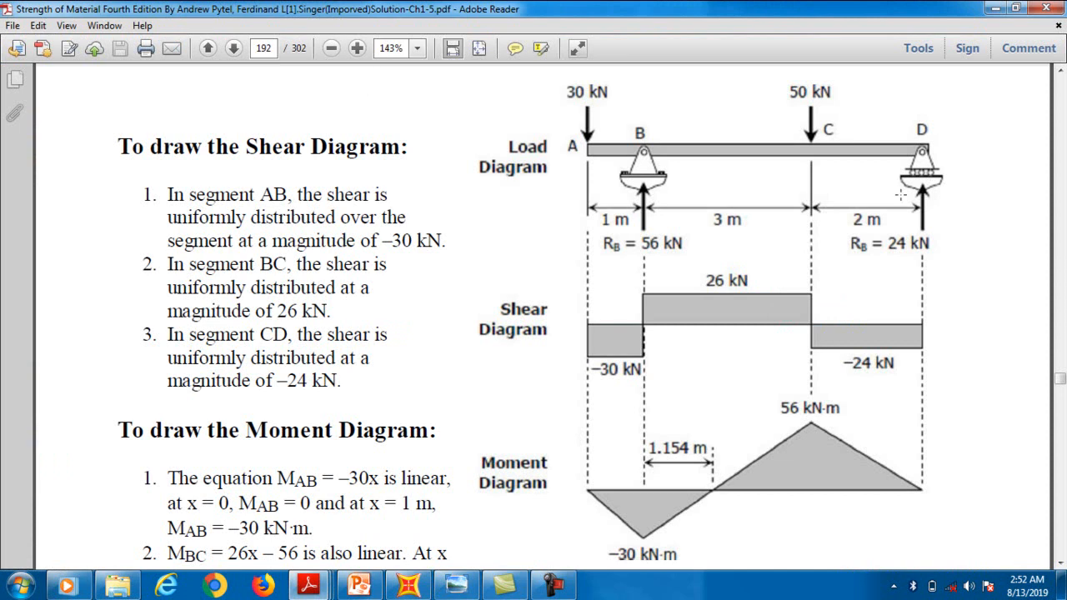
{"action": "left_click", "coordinate": [995, 8]}
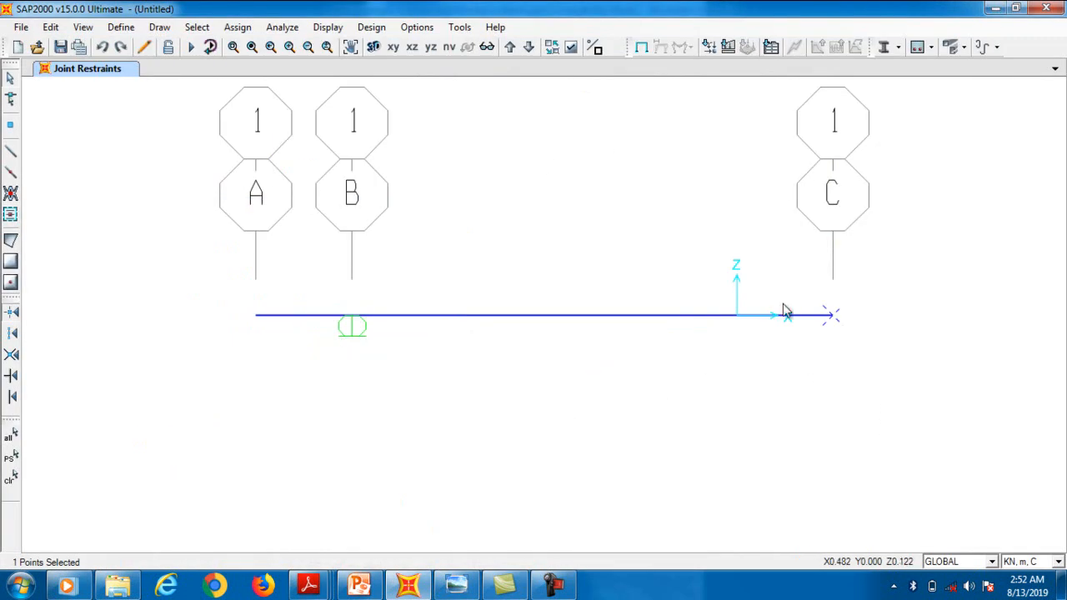
{"action": "left_click", "coordinate": [237, 27]}
{"action": "mouse_move", "coordinate": [271, 46]}
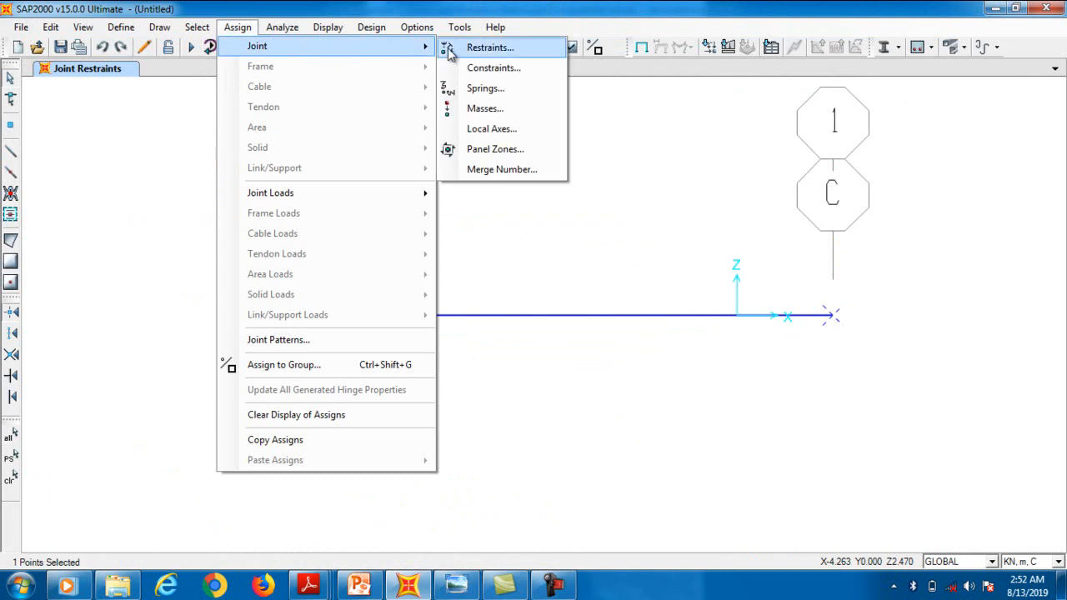
{"action": "left_click", "coordinate": [493, 50]}
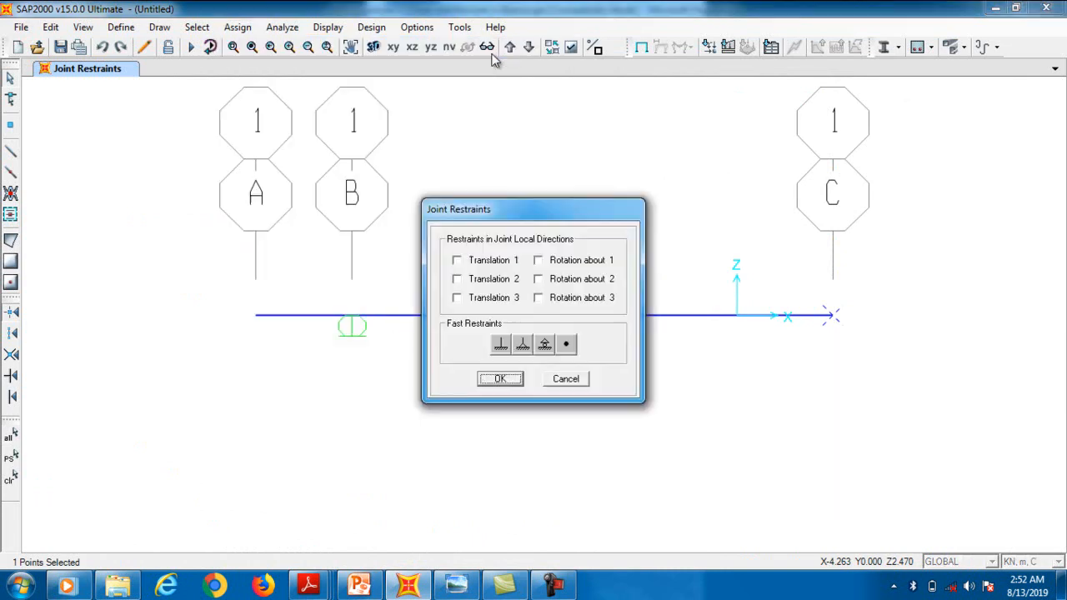
{"action": "left_click", "coordinate": [545, 345]}
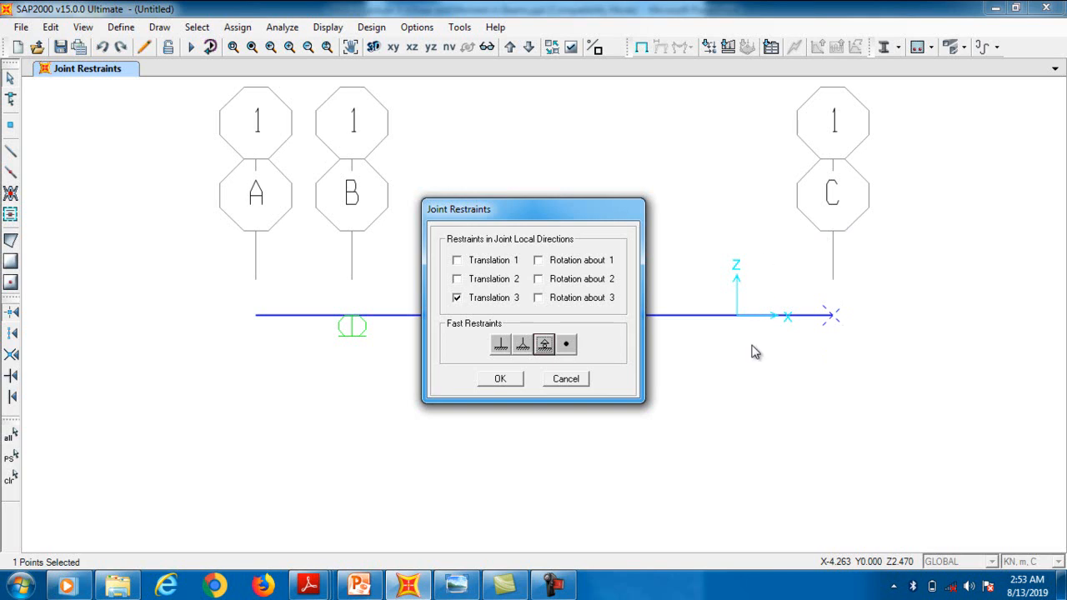
{"action": "left_click", "coordinate": [494, 379]}
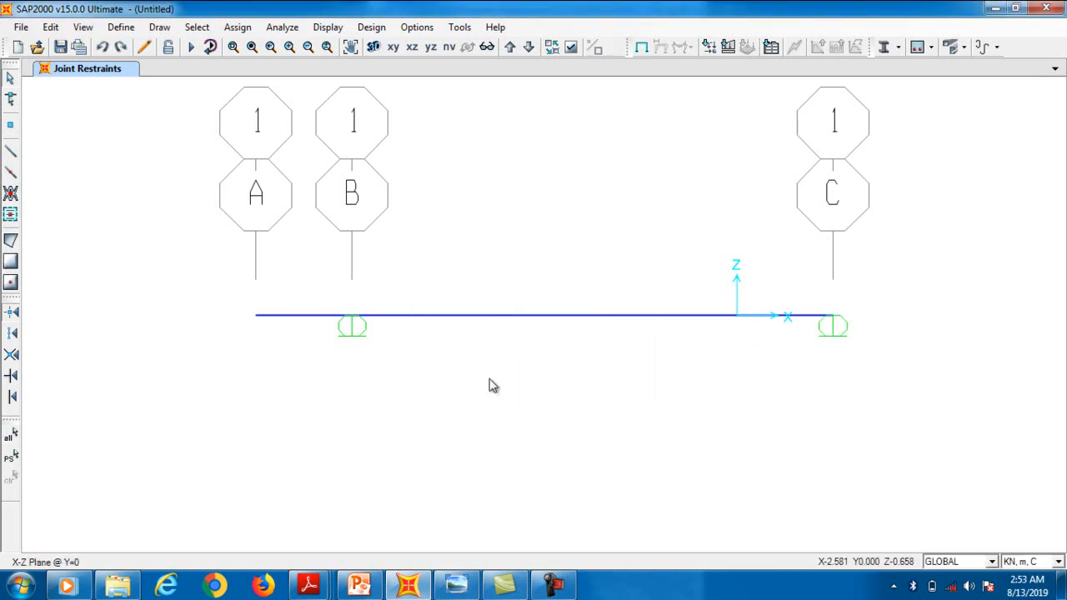
Assign a pinned restraint, fixing Translations 1, 2 and 3, to the joint at grid line B.
{"action": "left_click", "coordinate": [351, 318]}
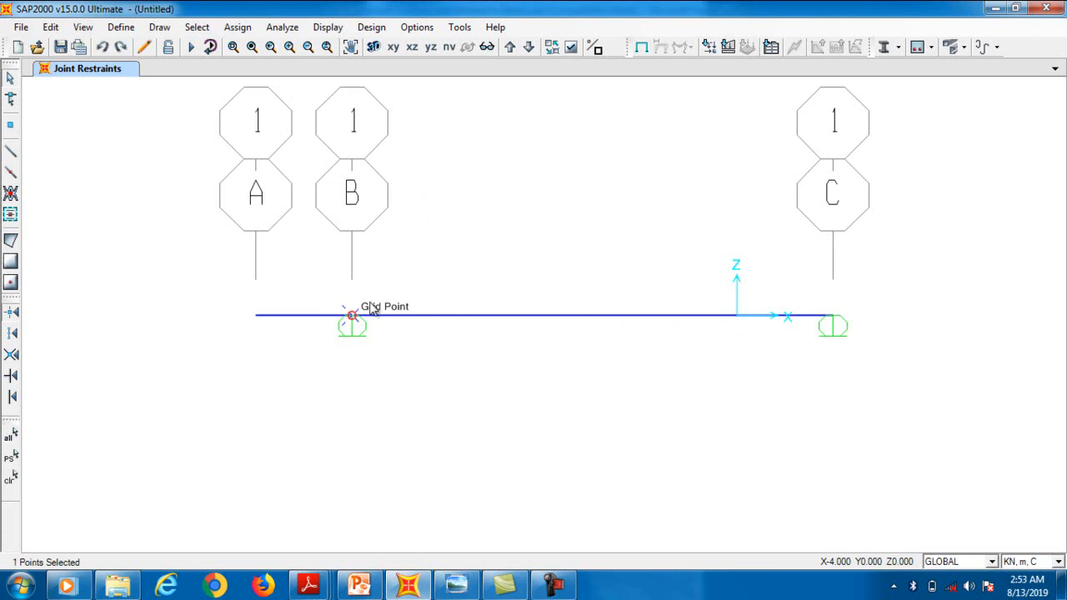
{"action": "left_click", "coordinate": [233, 28]}
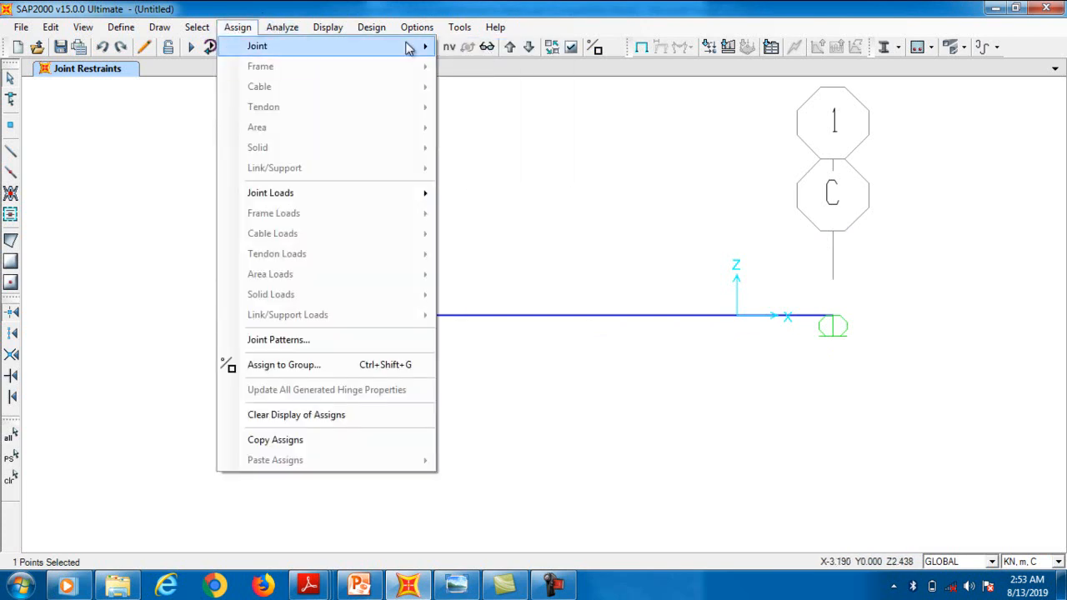
{"action": "mouse_move", "coordinate": [408, 49]}
{"action": "left_click", "coordinate": [480, 49]}
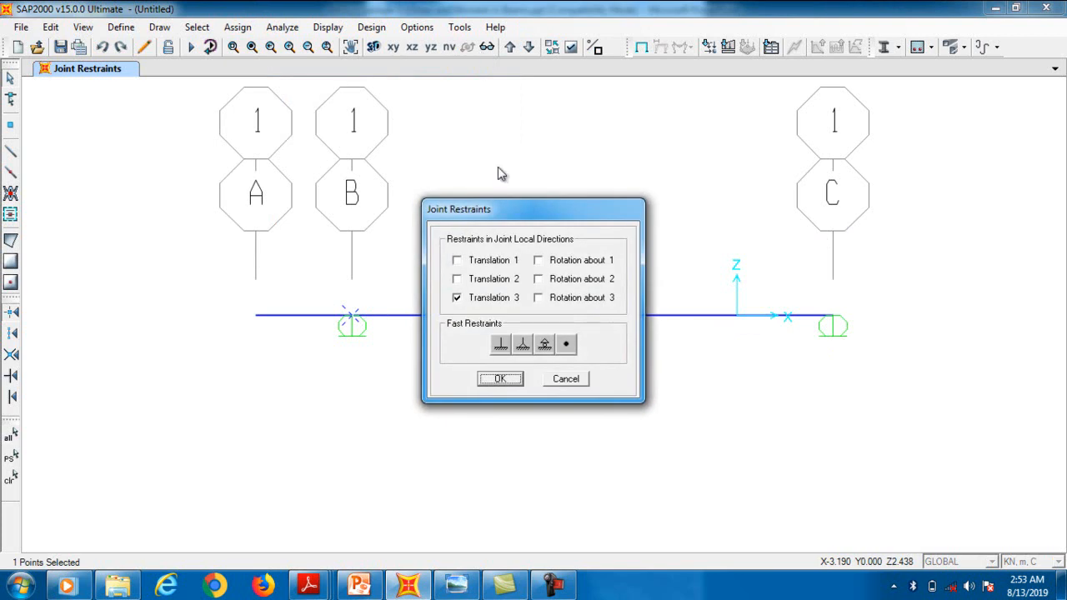
{"action": "left_click", "coordinate": [522, 344]}
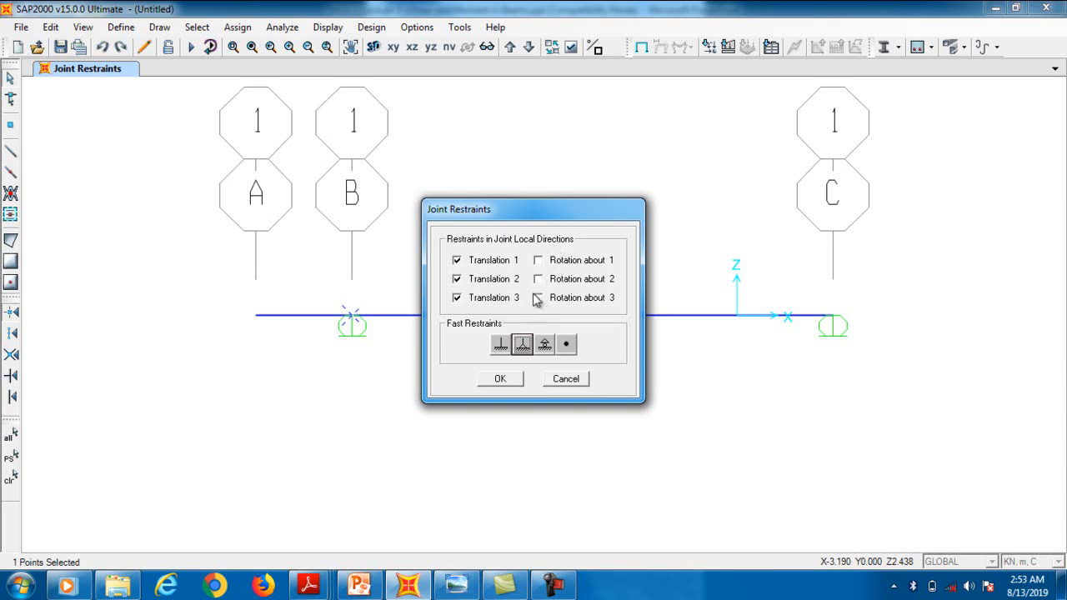
{"action": "left_click", "coordinate": [500, 345]}
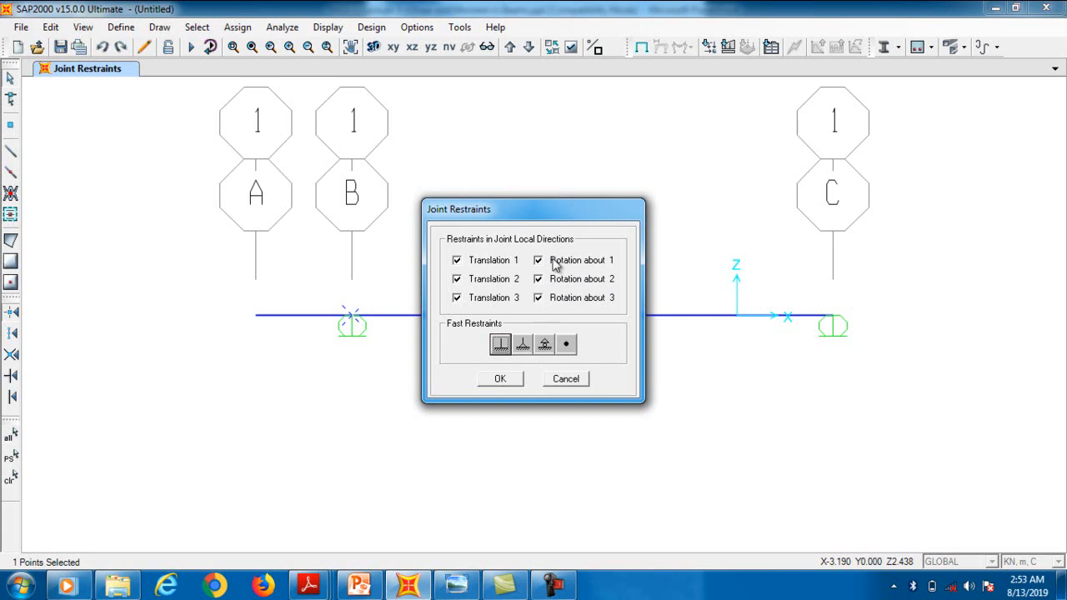
{"action": "left_click", "coordinate": [523, 348]}
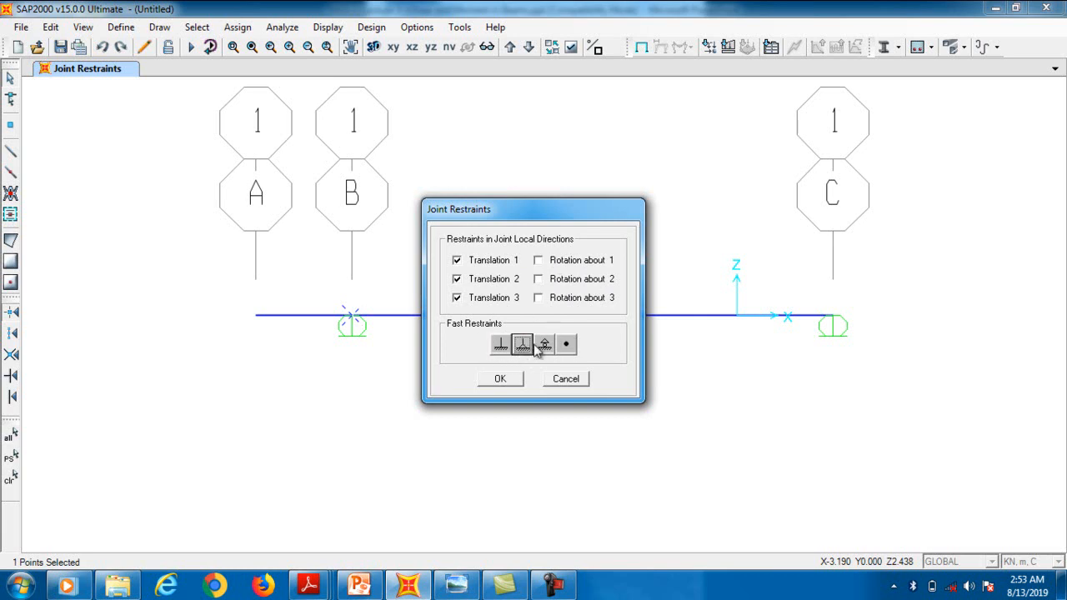
{"action": "left_click", "coordinate": [503, 379]}
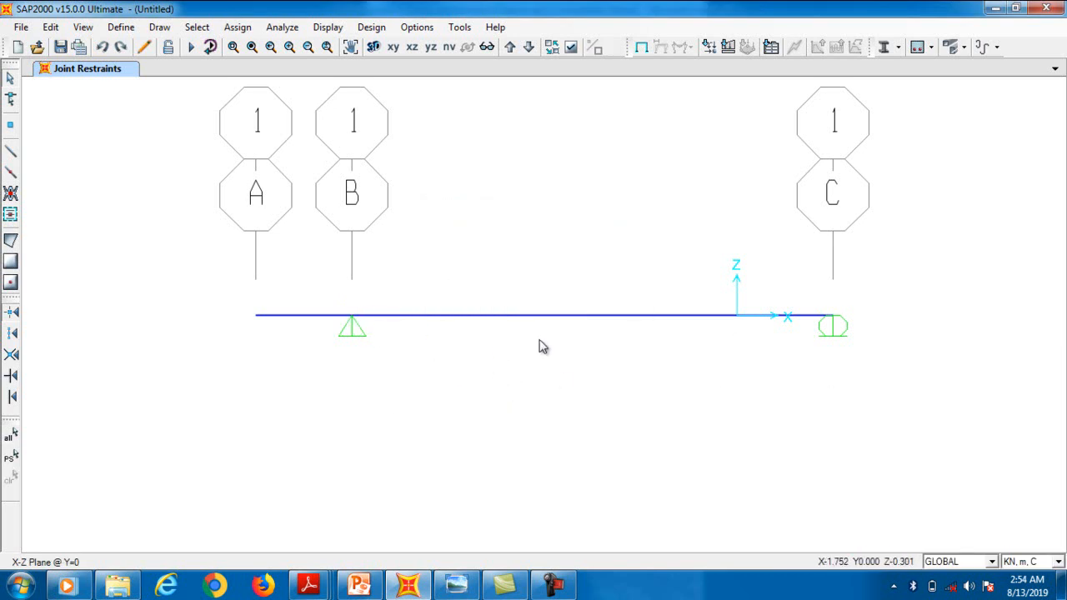
Check the point loads and their positions in the PDF's load diagram, then return to the SAP2000 model.
{"action": "mouse_move", "coordinate": [308, 586]}
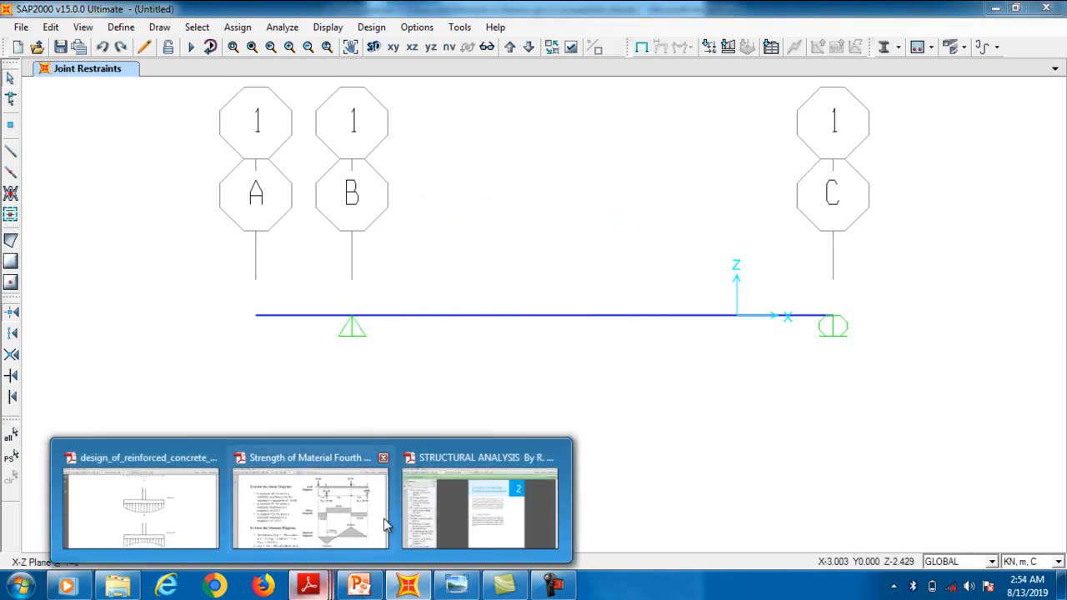
{"action": "left_click", "coordinate": [339, 511]}
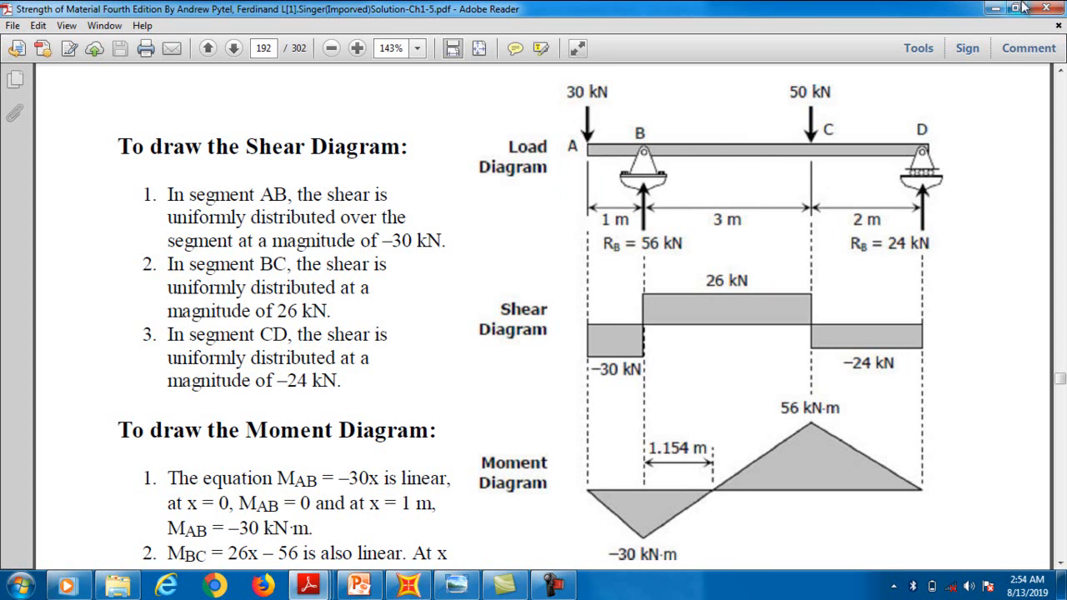
{"action": "left_click", "coordinate": [996, 10]}
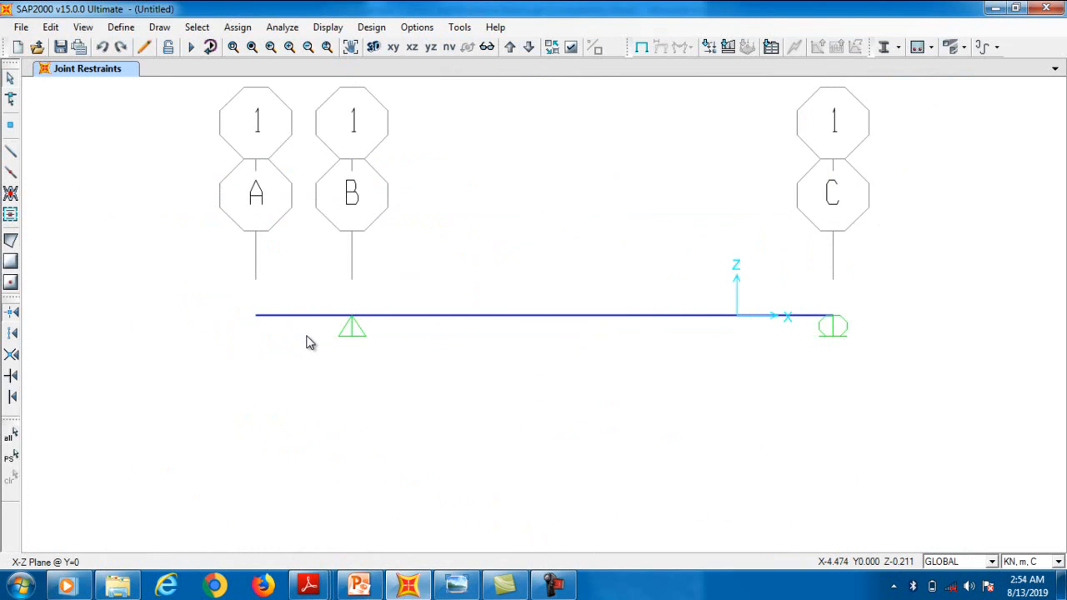
Start a frame point load assignment on the segment between grid lines A and B, using KN, m, C units and the DEAD load pattern.
{"action": "left_click_drag", "start_coordinate": [309, 342], "coordinate": [288, 301]}
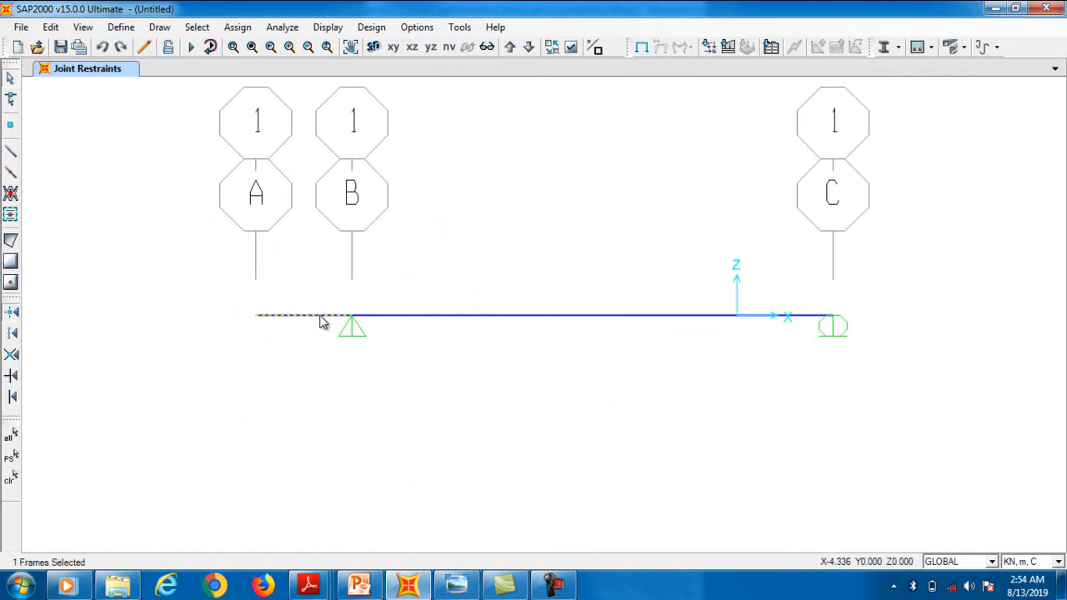
{"action": "left_click", "coordinate": [237, 27]}
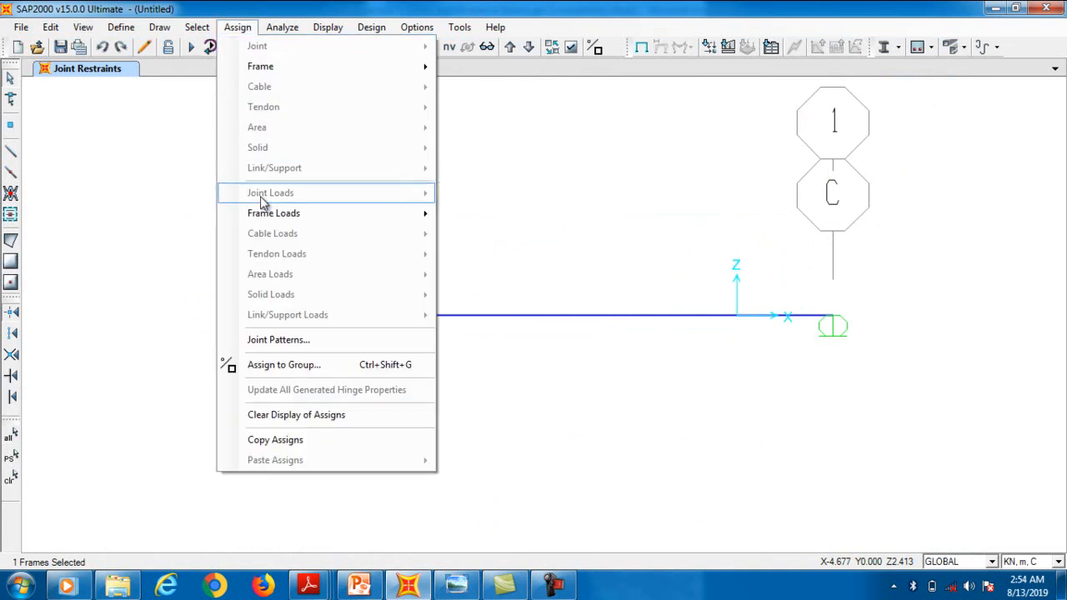
{"action": "mouse_move", "coordinate": [268, 215]}
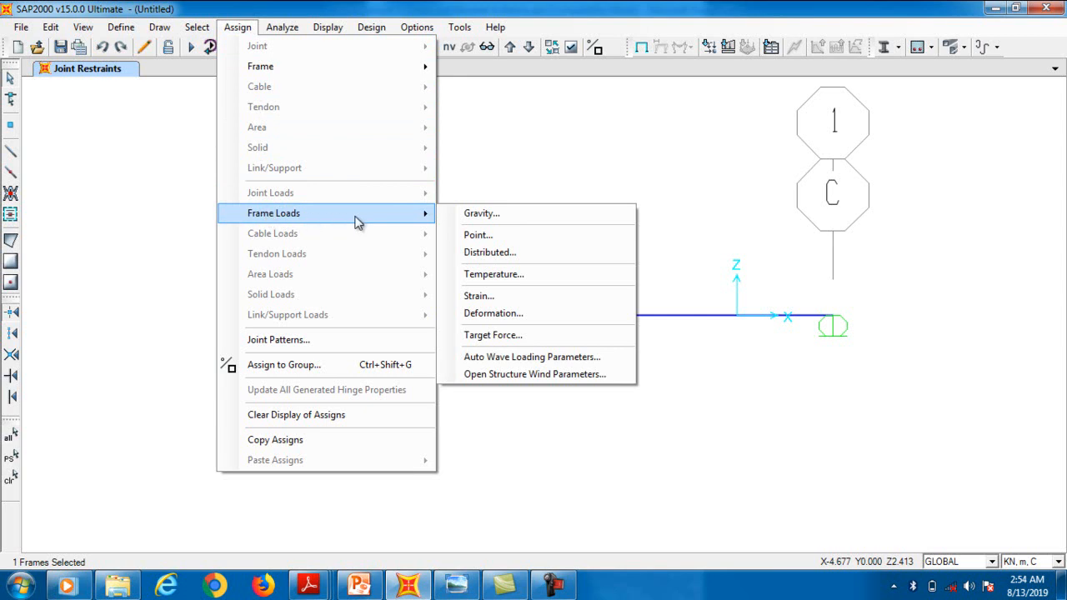
{"action": "left_click", "coordinate": [496, 239]}
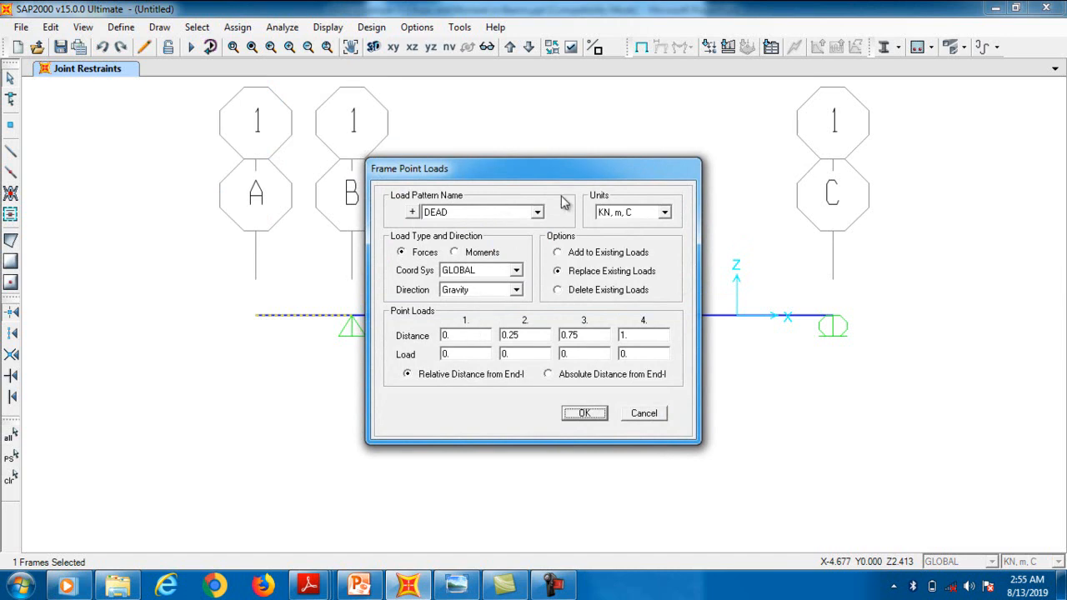
{"action": "left_click", "coordinate": [665, 213]}
{"action": "left_click", "coordinate": [665, 213]}
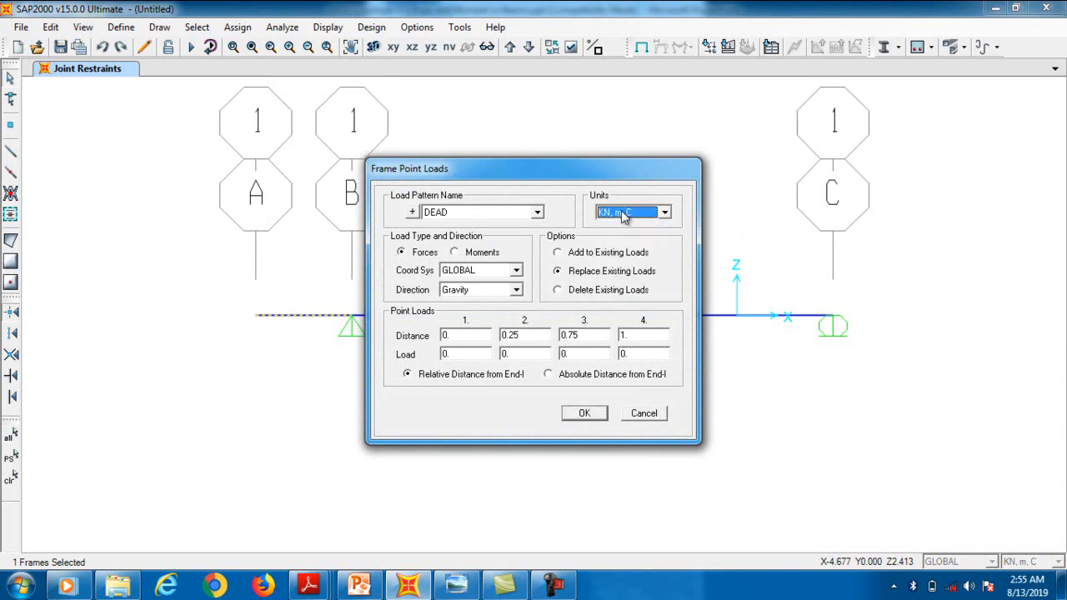
{"action": "left_click", "coordinate": [463, 214]}
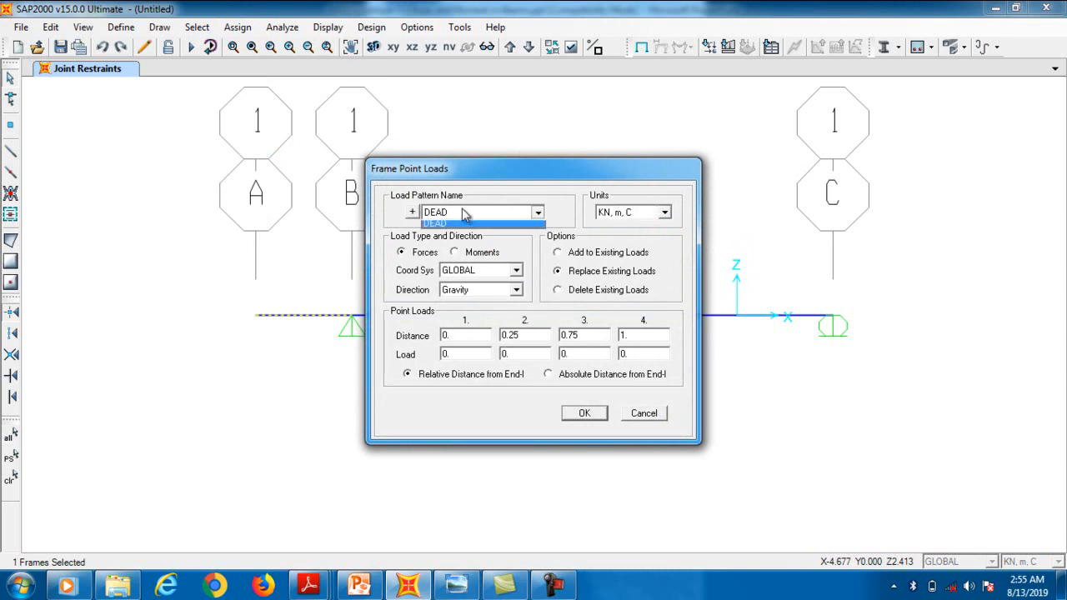
{"action": "left_click", "coordinate": [464, 215]}
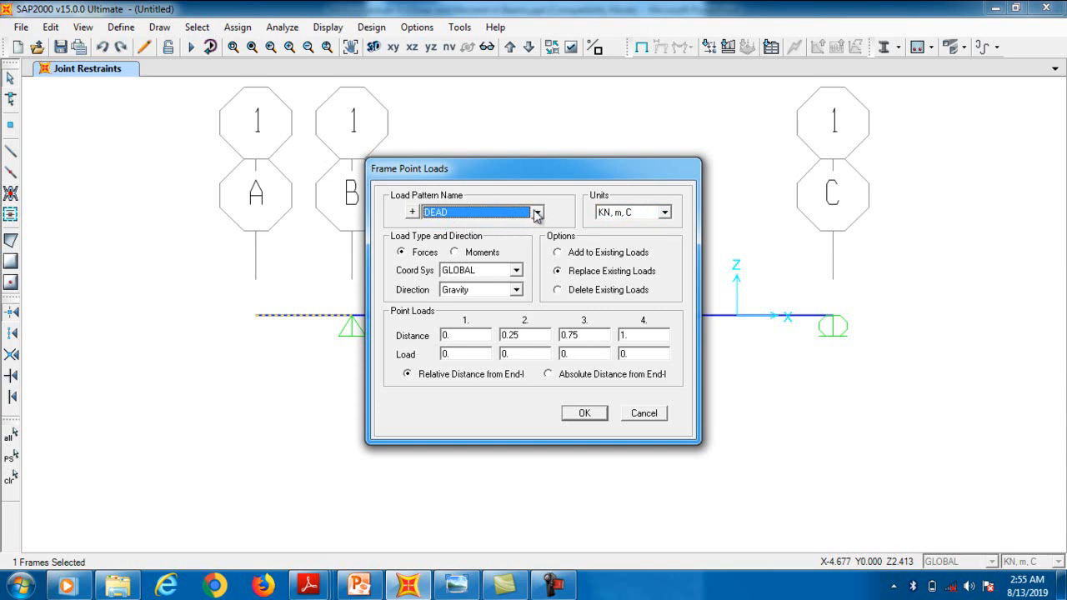
{"action": "left_click", "coordinate": [536, 213]}
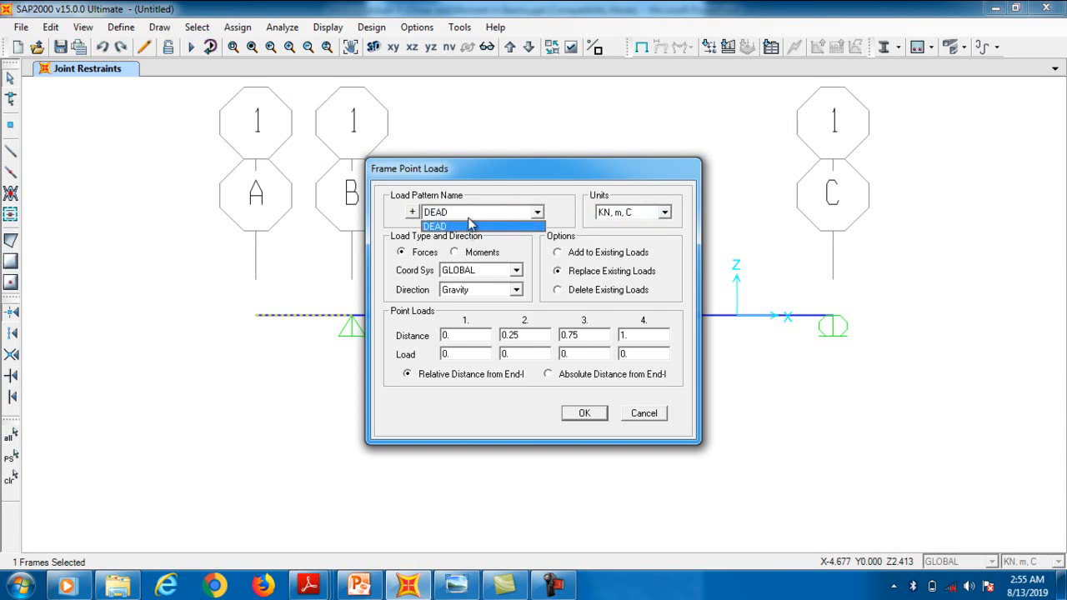
{"action": "left_click", "coordinate": [466, 218]}
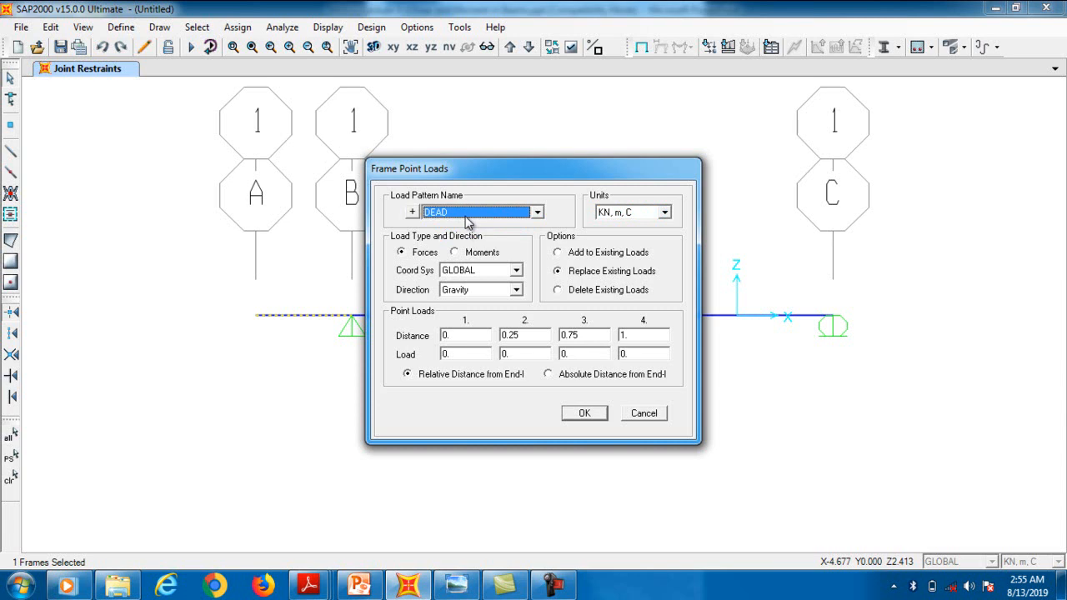
Check the point loads on the overhang in the PDF's load diagram, then return to the Frame Point Loads dialog in SAP2000.
{"action": "left_click_drag", "start_coordinate": [524, 174], "coordinate": [569, 223]}
{"action": "left_click_drag", "start_coordinate": [595, 269], "coordinate": [585, 187]}
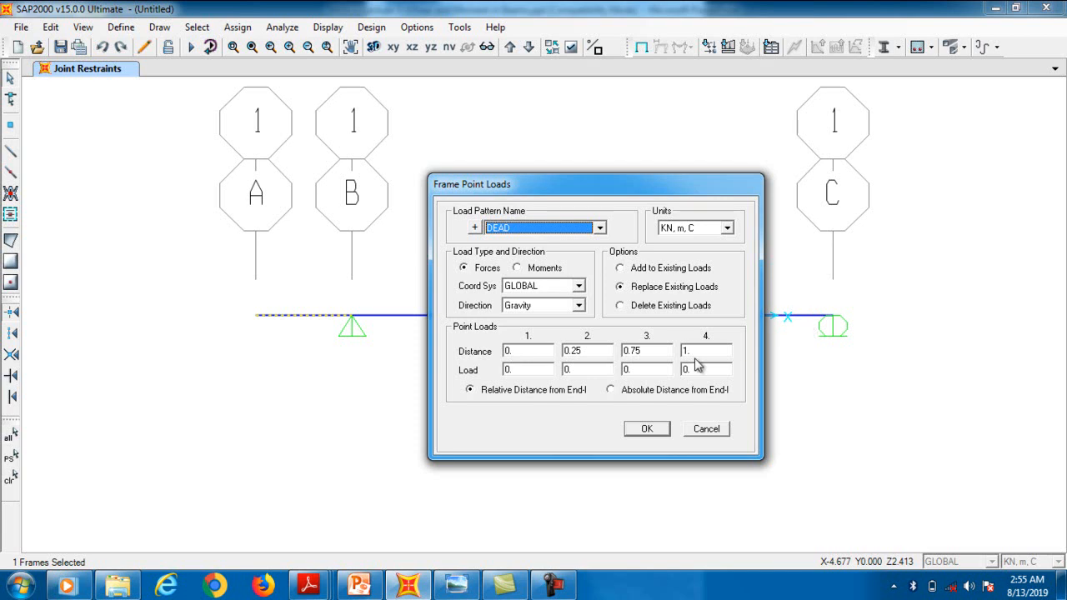
{"action": "mouse_move", "coordinate": [358, 588]}
{"action": "mouse_move", "coordinate": [308, 588]}
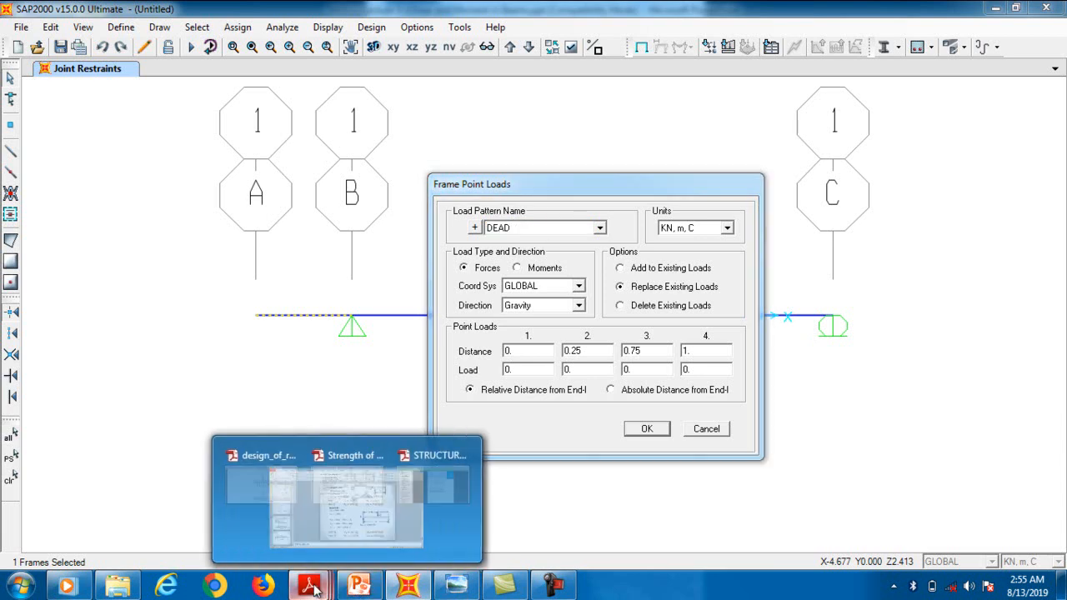
{"action": "left_click", "coordinate": [355, 509]}
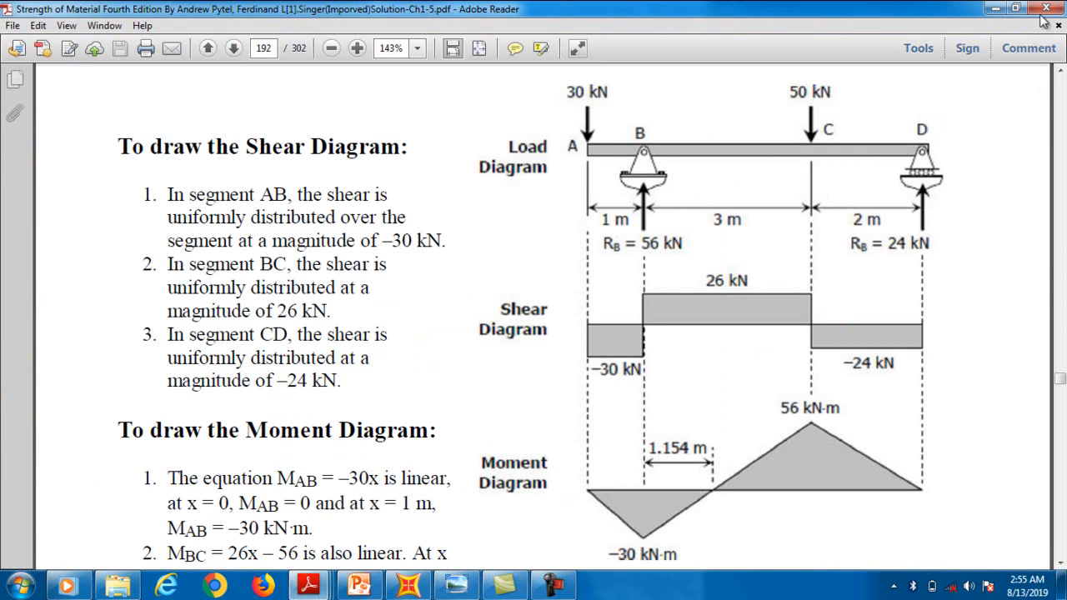
{"action": "left_click", "coordinate": [994, 8]}
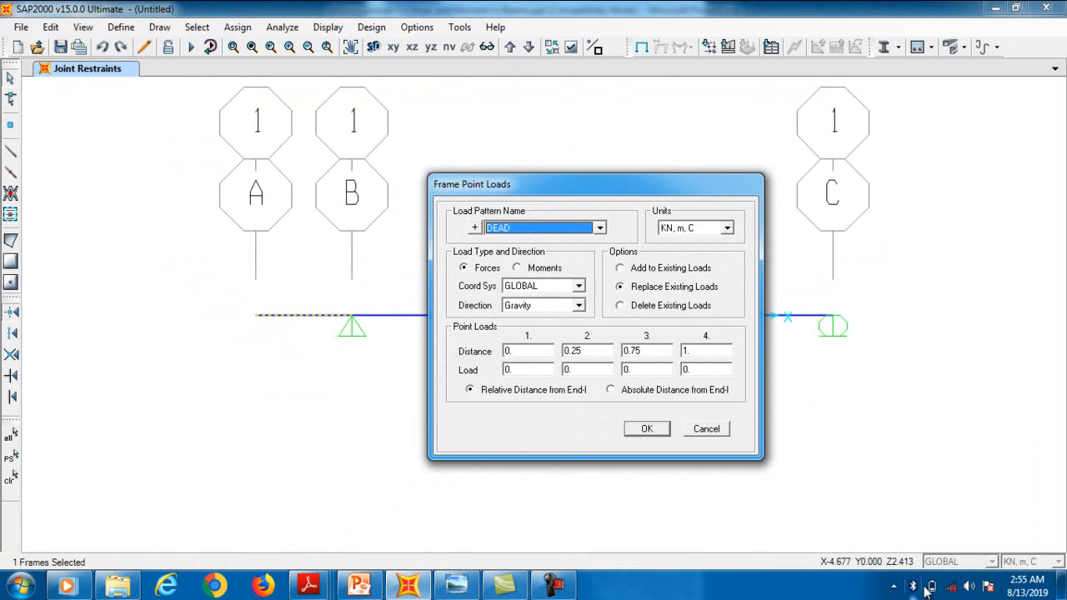
{"action": "mouse_move", "coordinate": [939, 589]}
{"action": "left_click_drag", "start_coordinate": [585, 193], "coordinate": [589, 357]}
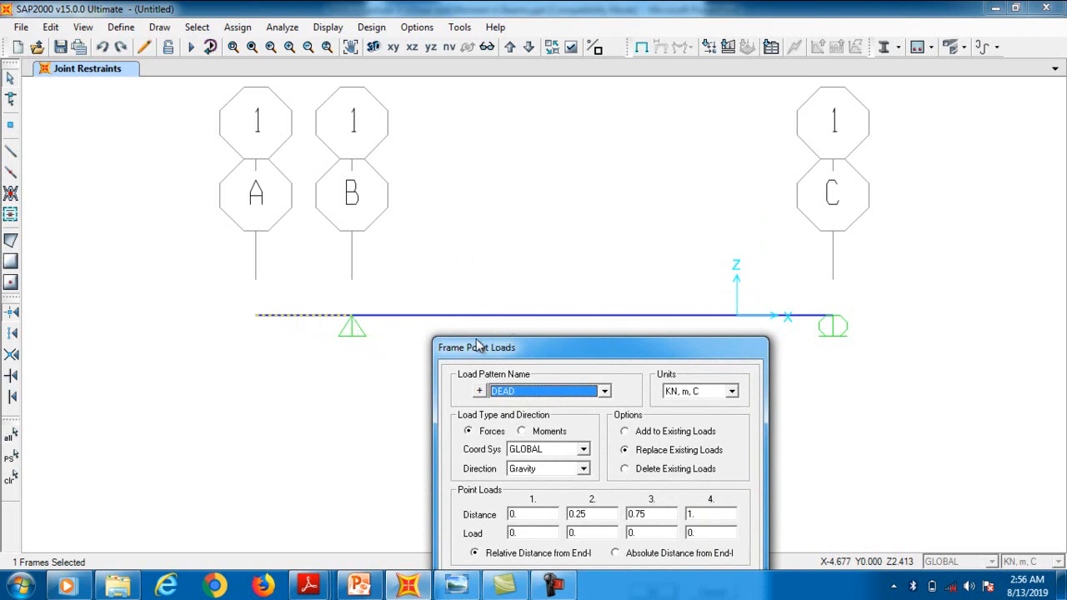
{"action": "left_click_drag", "start_coordinate": [550, 349], "coordinate": [583, 208]}
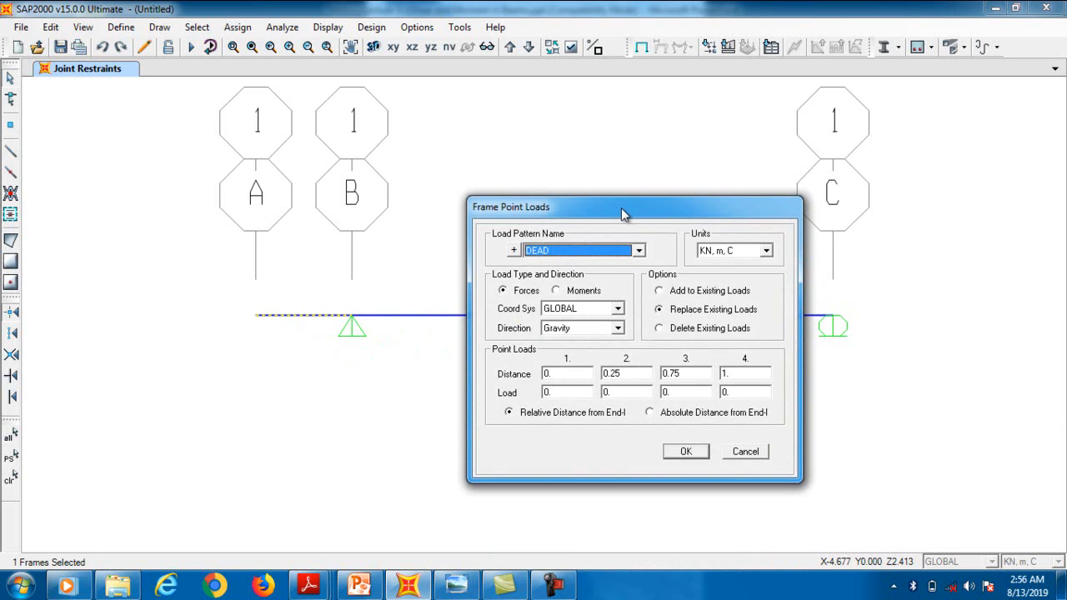
Modify the DEAD load pattern to use a self weight multiplier of 0.
{"action": "left_click", "coordinate": [513, 252]}
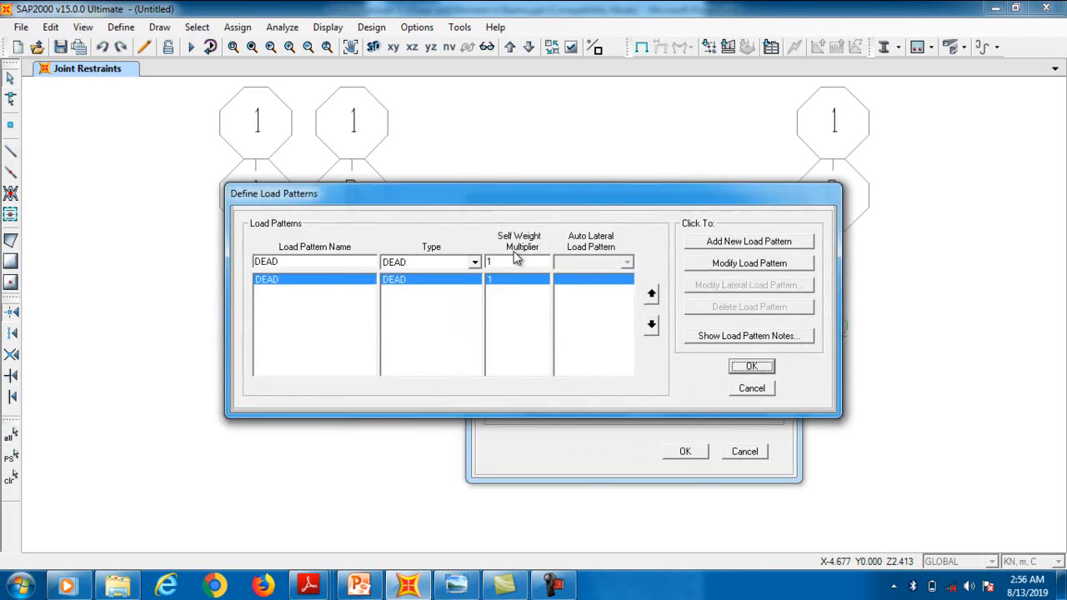
{"action": "left_click", "coordinate": [488, 261]}
{"action": "left_click_drag", "start_coordinate": [527, 204], "coordinate": [552, 309]}
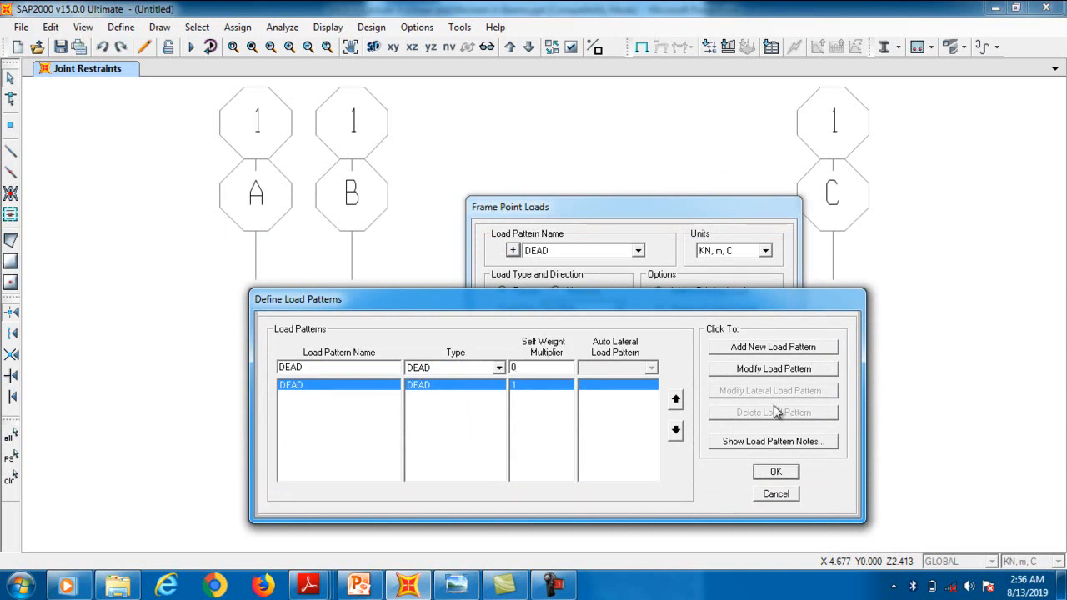
{"action": "left_click", "coordinate": [774, 369]}
{"action": "left_click", "coordinate": [777, 472]}
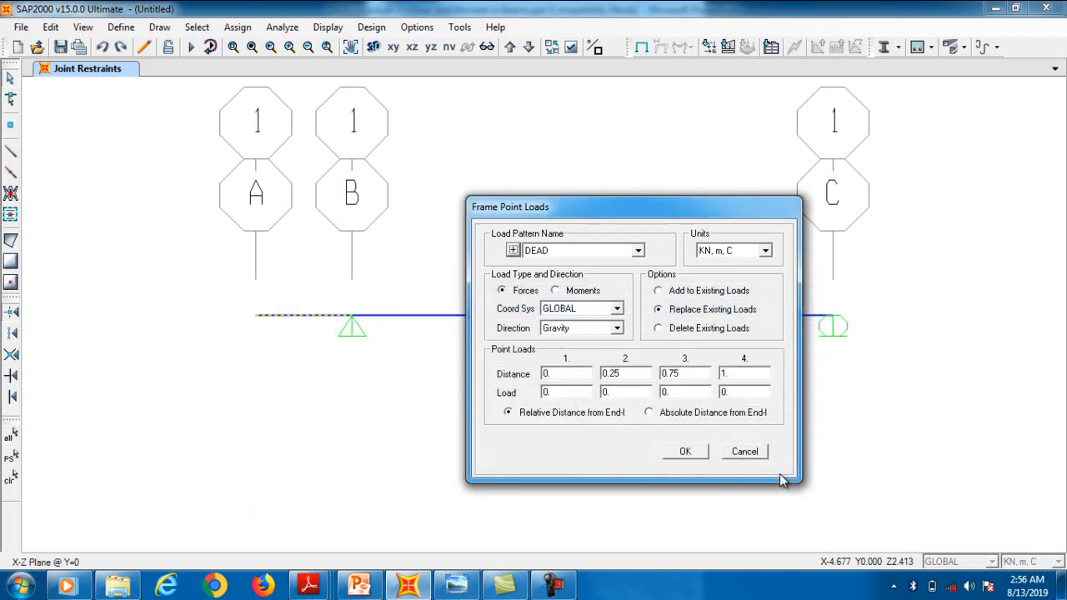
Set the point load type to Forces in the GLOBAL coordinate system with Gravity direction, consulting the PDF's load diagram.
{"action": "left_click_drag", "start_coordinate": [617, 211], "coordinate": [638, 276]}
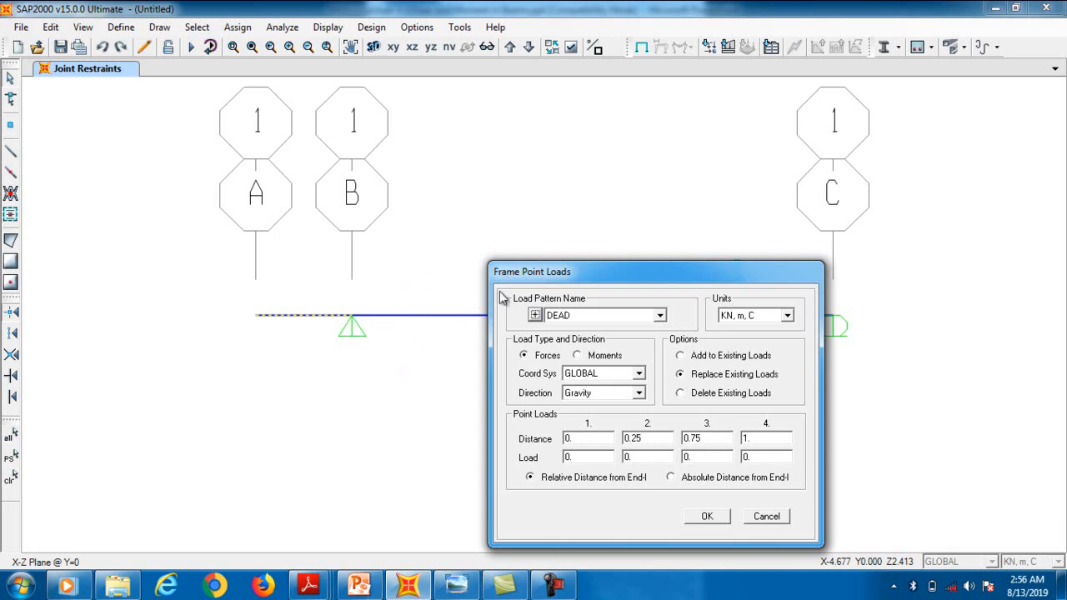
{"action": "left_click_drag", "start_coordinate": [637, 274], "coordinate": [622, 180]}
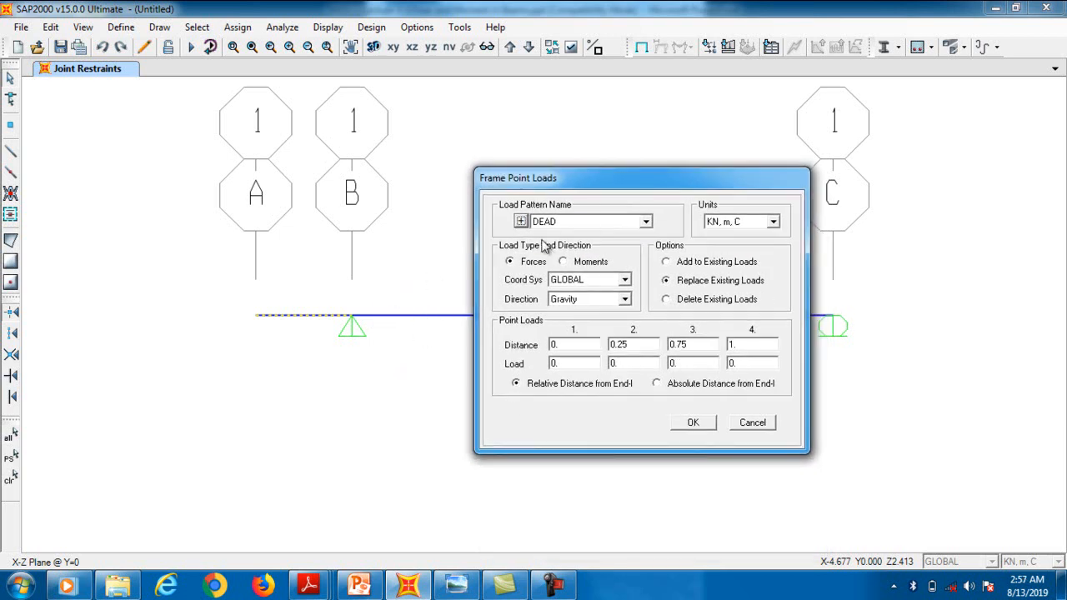
{"action": "left_click", "coordinate": [591, 263]}
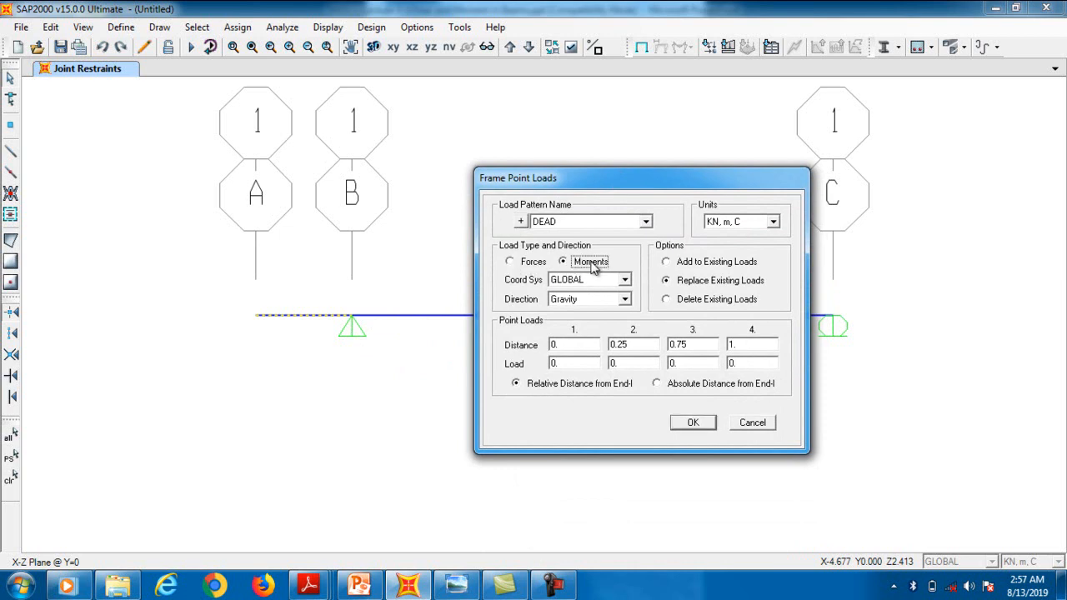
{"action": "left_click", "coordinate": [525, 263]}
{"action": "mouse_move", "coordinate": [307, 588]}
{"action": "left_click", "coordinate": [331, 493]}
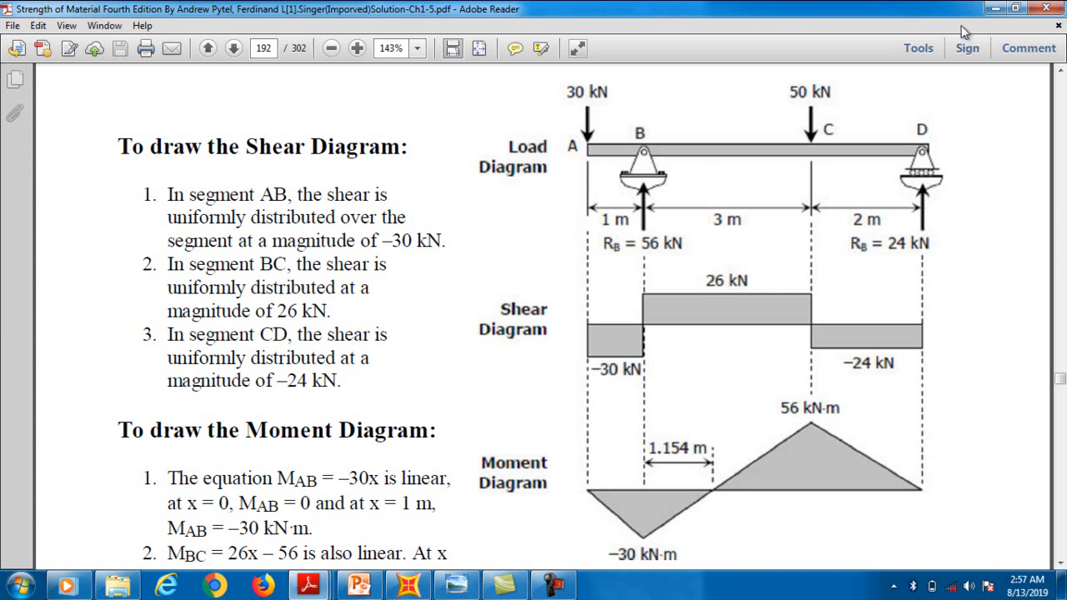
{"action": "left_click", "coordinate": [993, 9]}
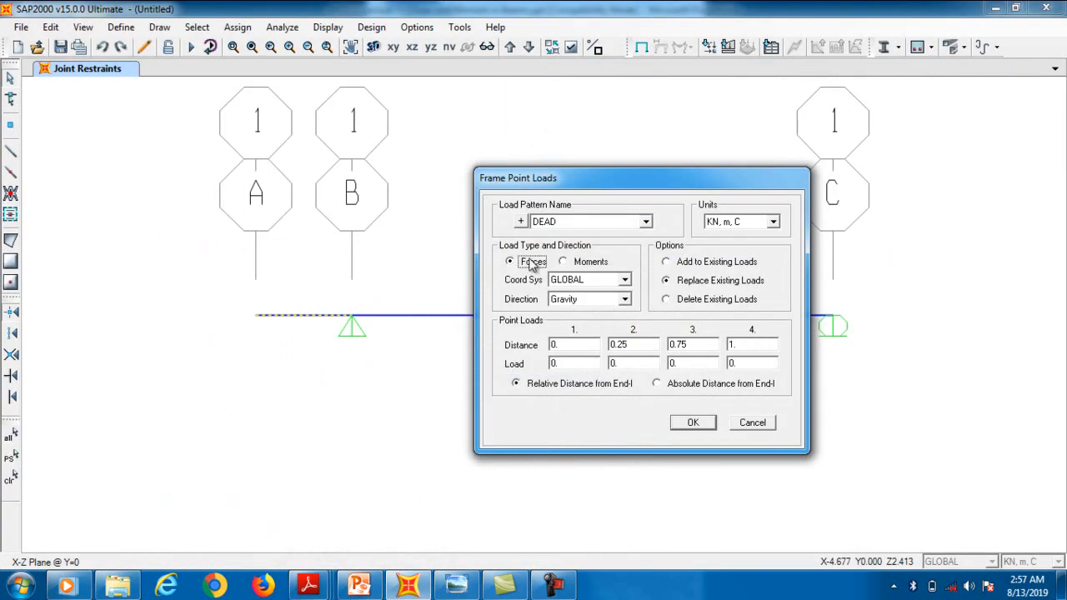
{"action": "left_click", "coordinate": [624, 280]}
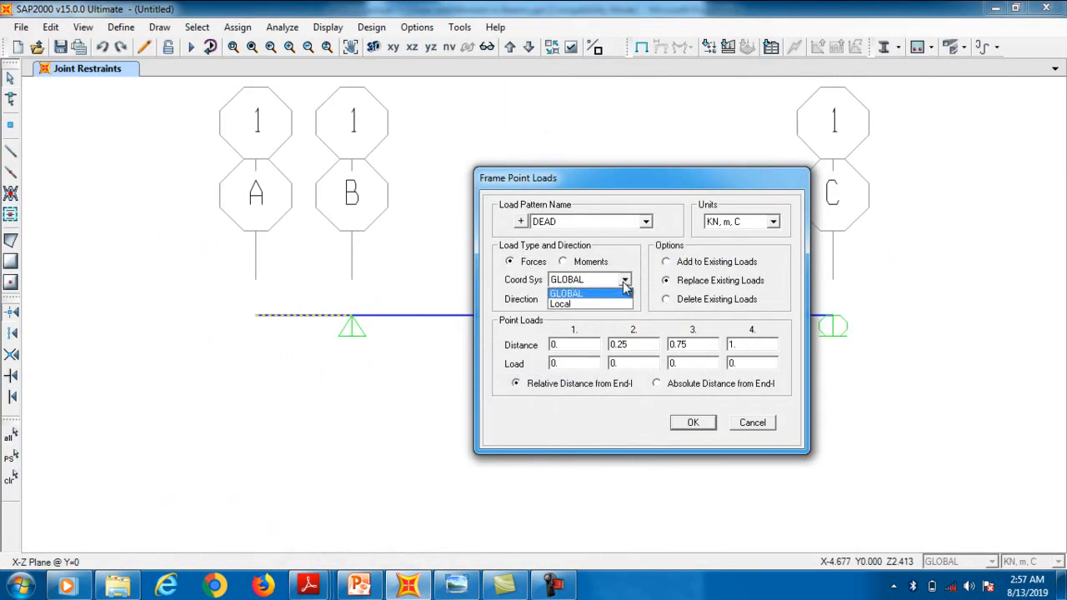
{"action": "left_click", "coordinate": [584, 289]}
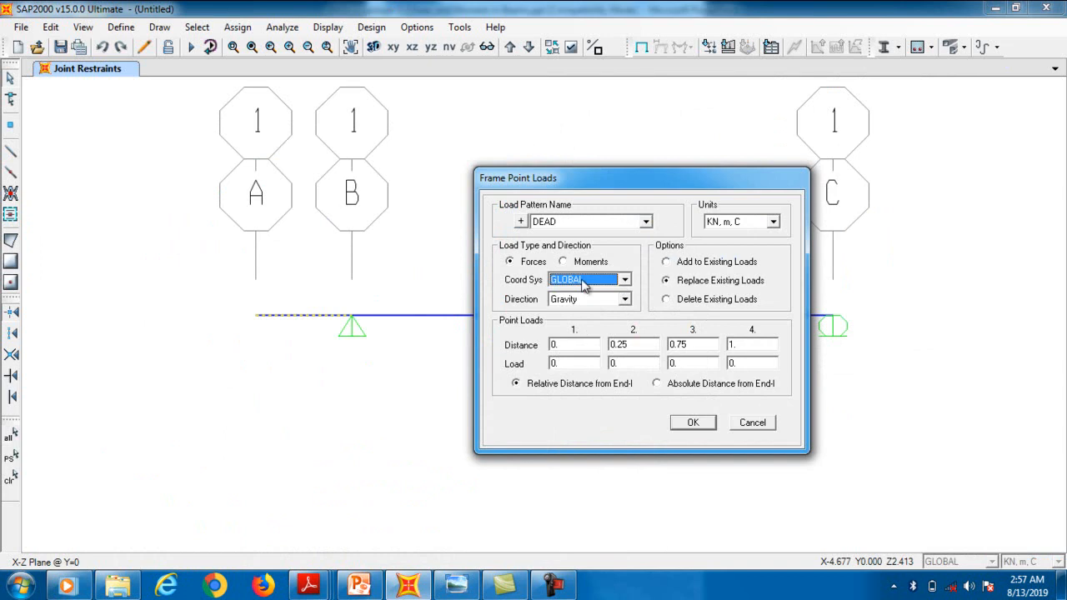
{"action": "left_click", "coordinate": [625, 299]}
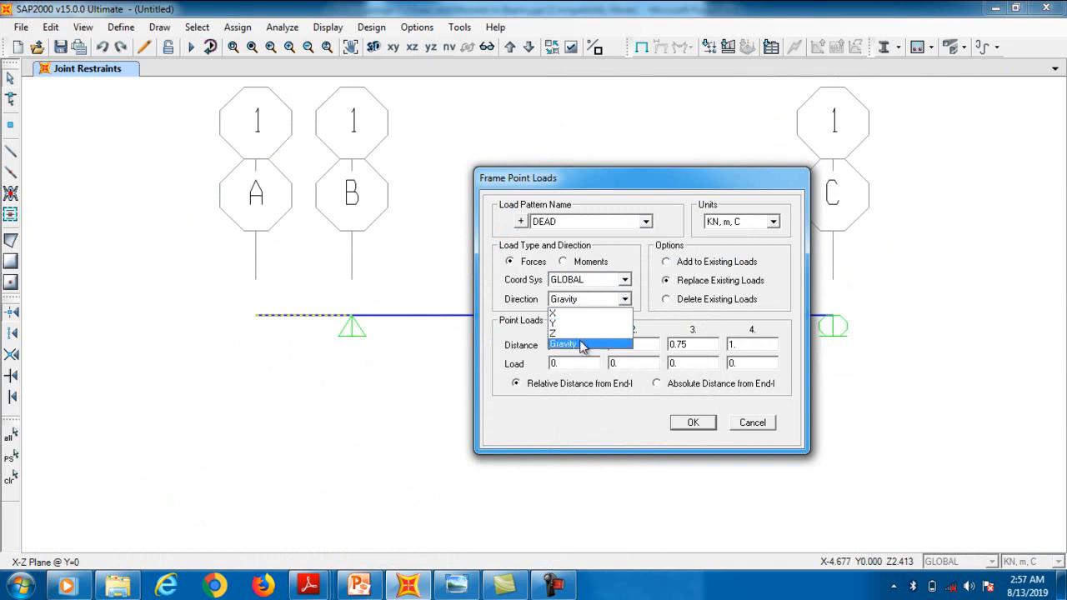
{"action": "left_click", "coordinate": [602, 301]}
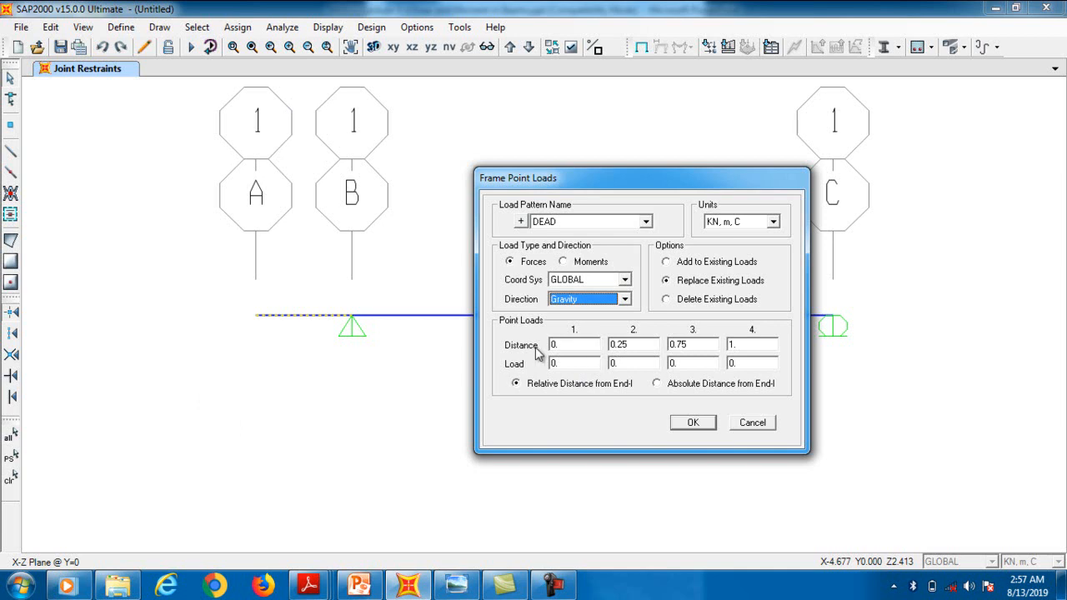
Switch the point load positions to absolute distance from End-I and set all four distances to 0.
{"action": "double_click", "coordinate": [576, 345]}
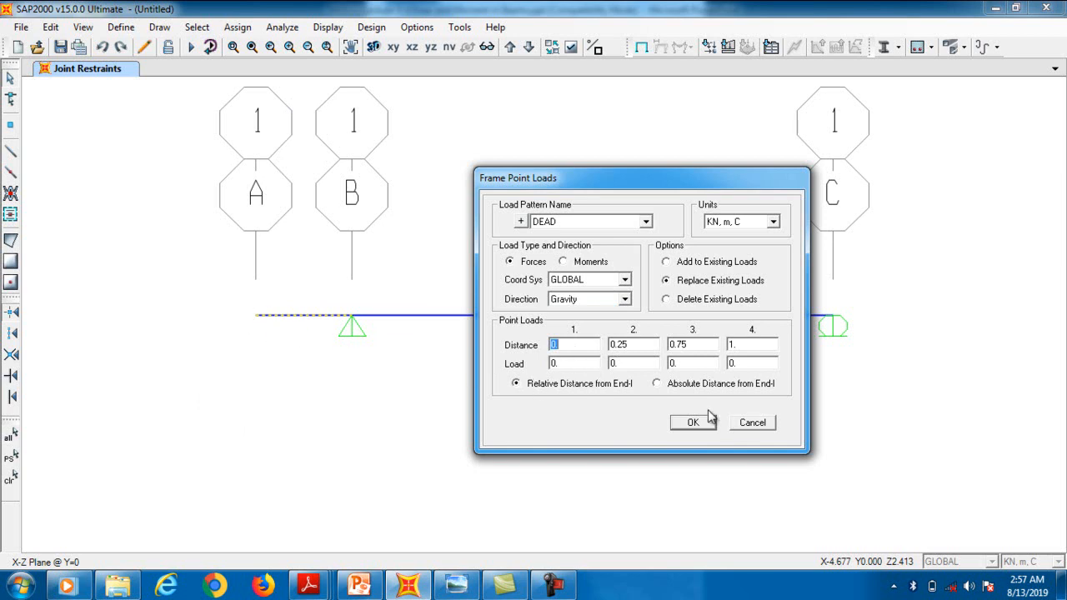
{"action": "left_click", "coordinate": [671, 388]}
{"action": "double_click", "coordinate": [570, 348]}
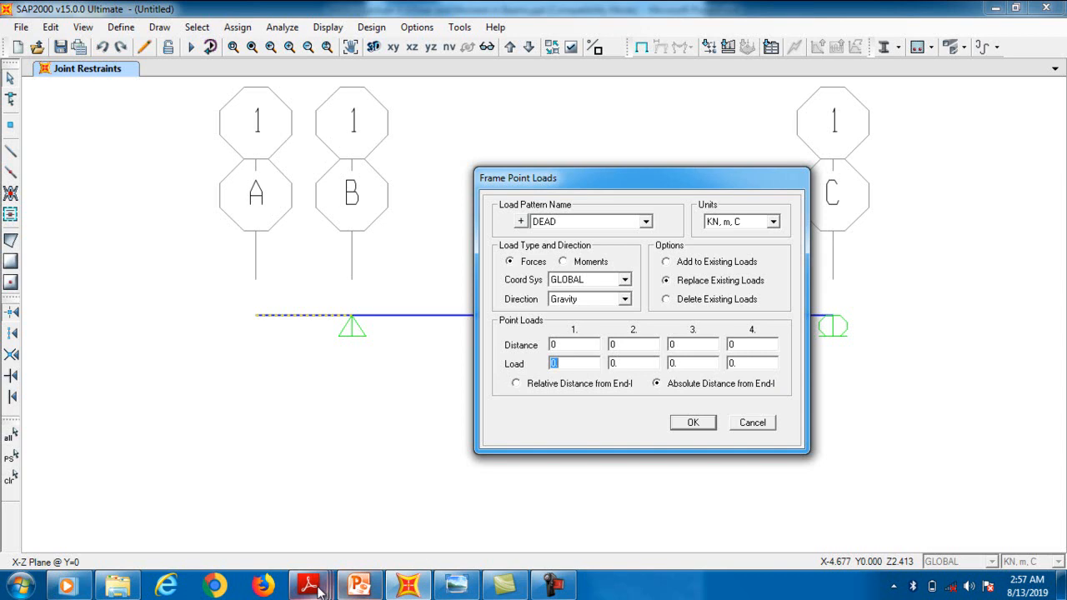
Check the load in the PDF, then apply a 30 kN first point load to the overhang segment with Add to Existing Loads.
{"action": "mouse_move", "coordinate": [308, 585]}
{"action": "left_click", "coordinate": [492, 500]}
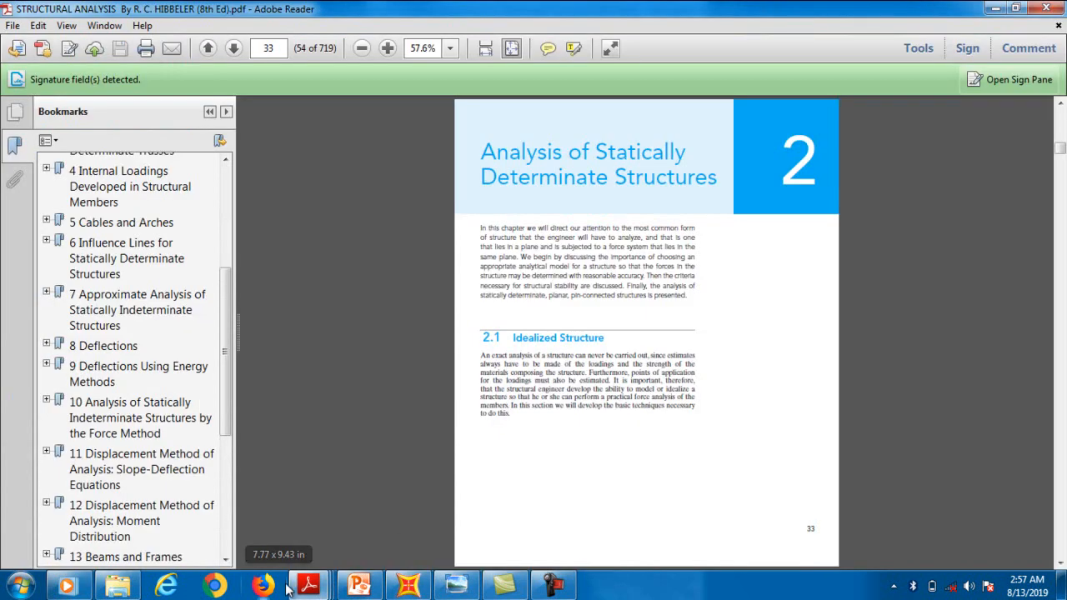
{"action": "left_click", "coordinate": [342, 524]}
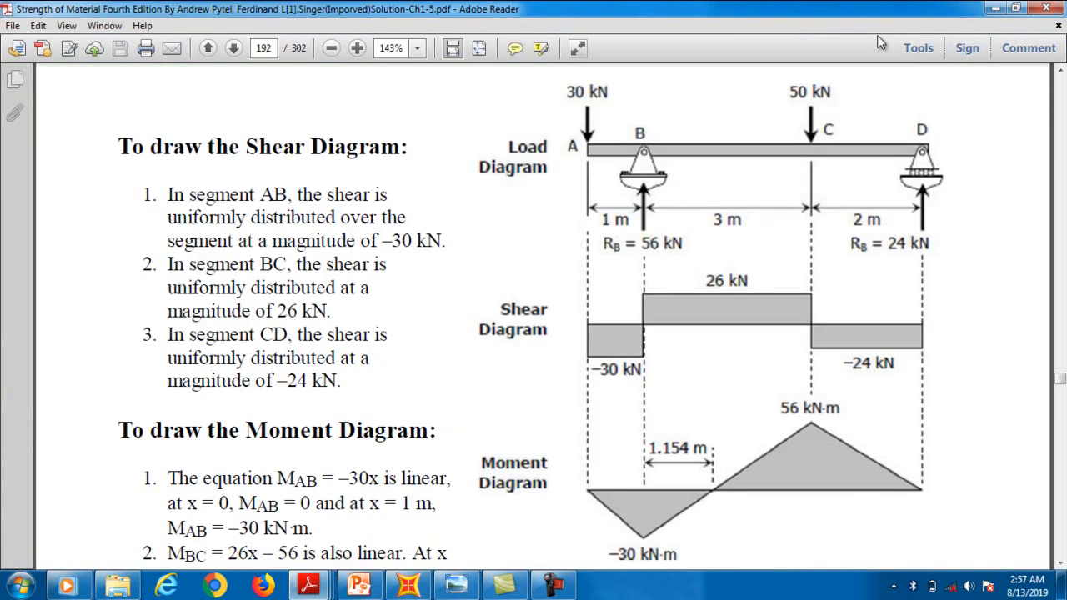
{"action": "left_click", "coordinate": [995, 8]}
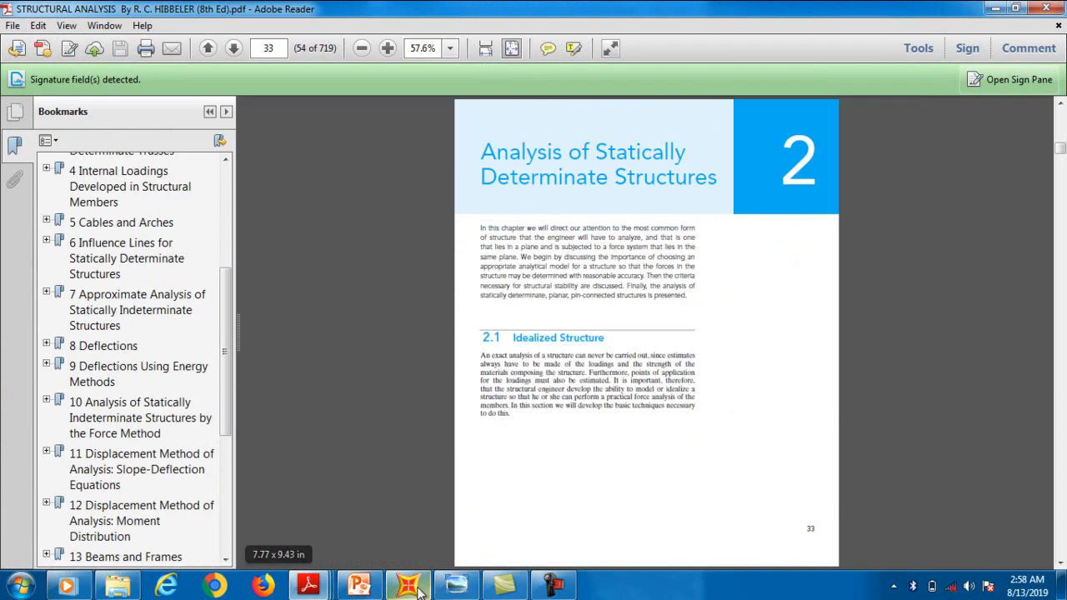
{"action": "left_click", "coordinate": [414, 586]}
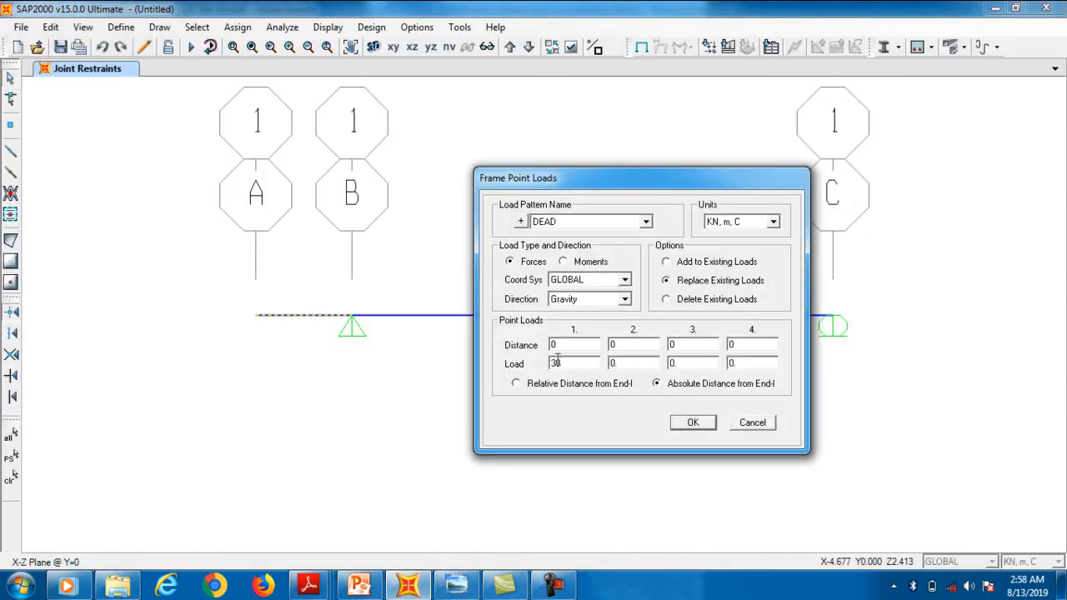
{"action": "left_click", "coordinate": [669, 263]}
{"action": "left_click", "coordinate": [692, 422]}
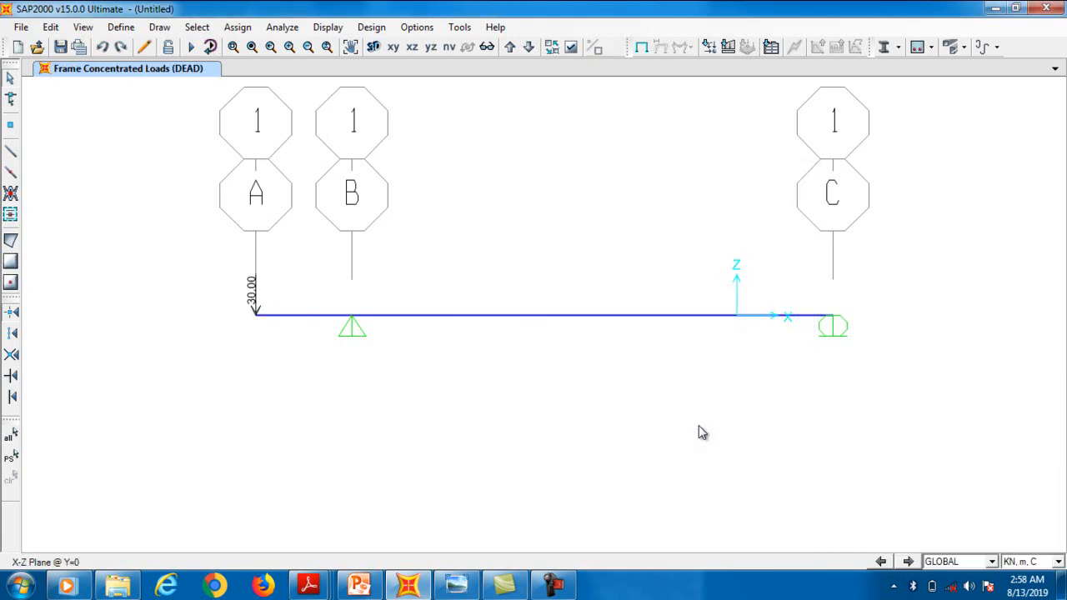
{"action": "left_click_drag", "start_coordinate": [272, 278], "coordinate": [222, 342]}
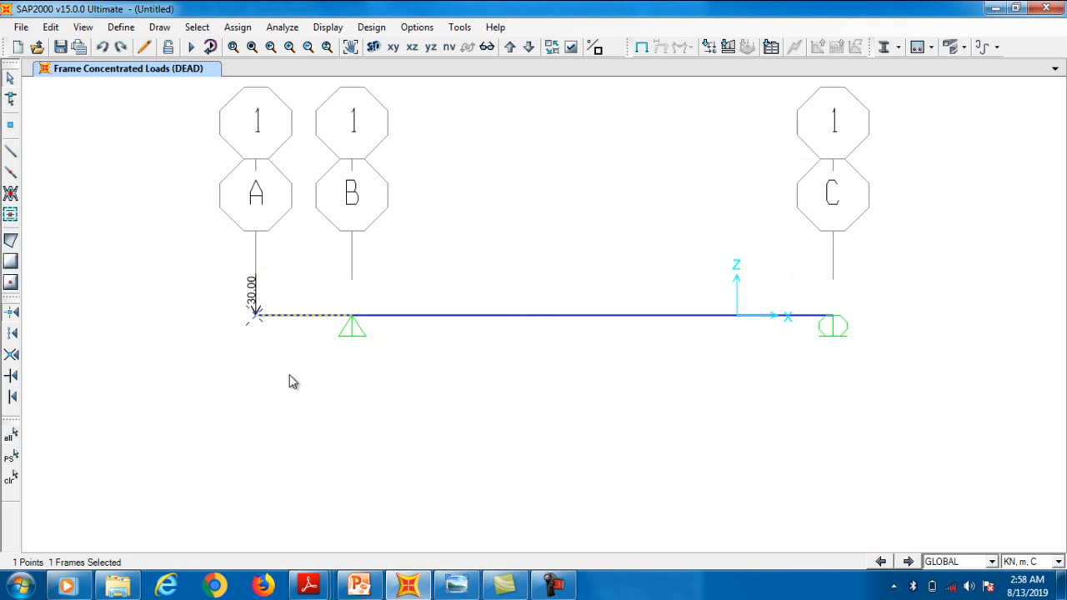
{"action": "key", "text": "ctrl+q"}
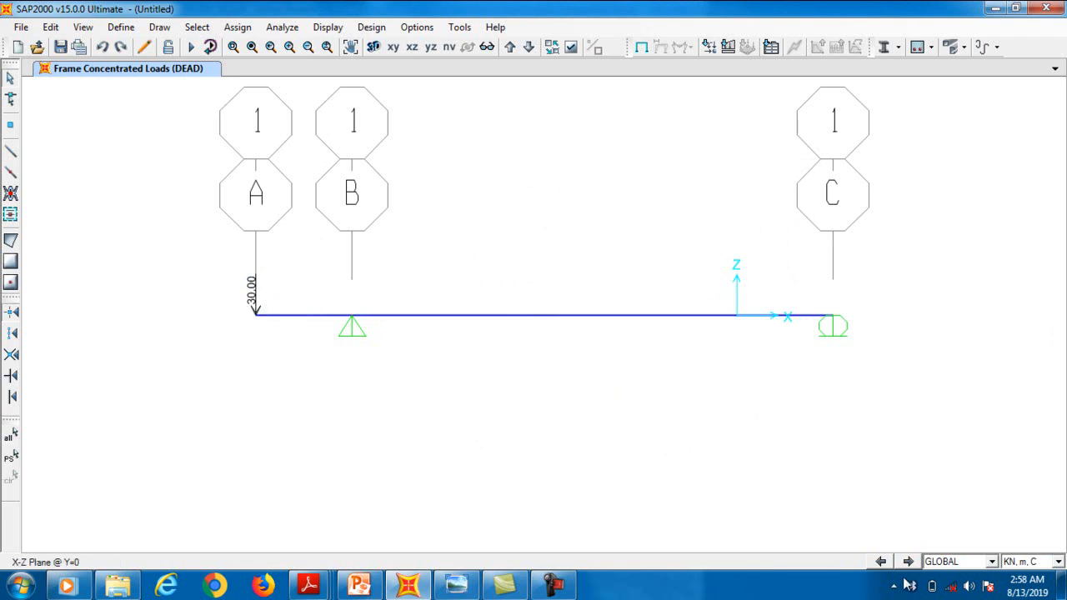
{"action": "left_click", "coordinate": [931, 586]}
{"action": "left_click", "coordinate": [931, 588]}
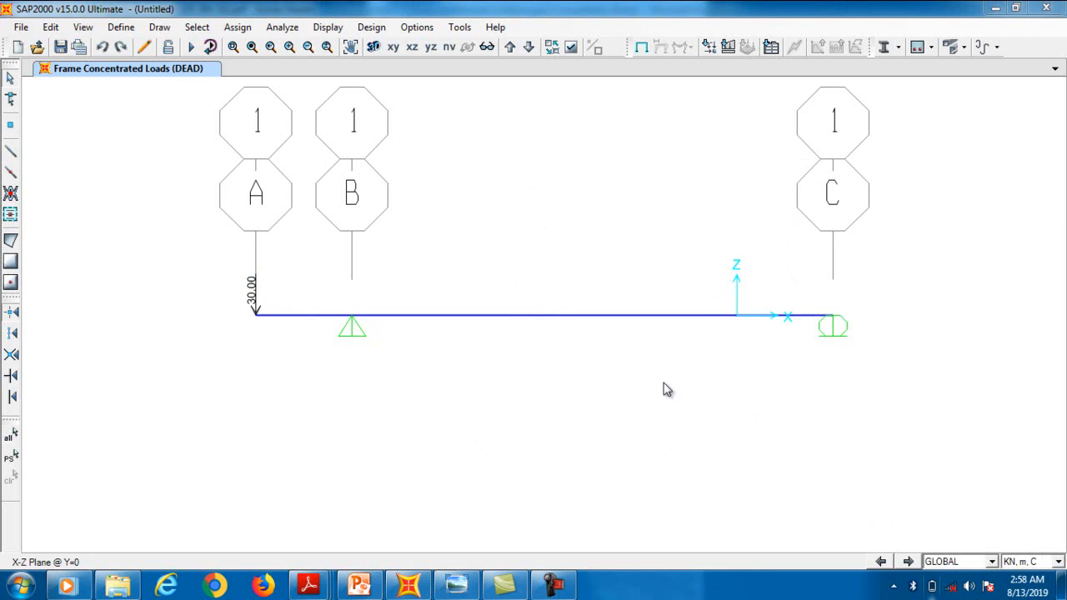
Prepare a 50 kN gravity point load in the DEAD pattern for the 5 m segment, using Add to Existing Loads.
{"action": "left_click", "coordinate": [510, 315]}
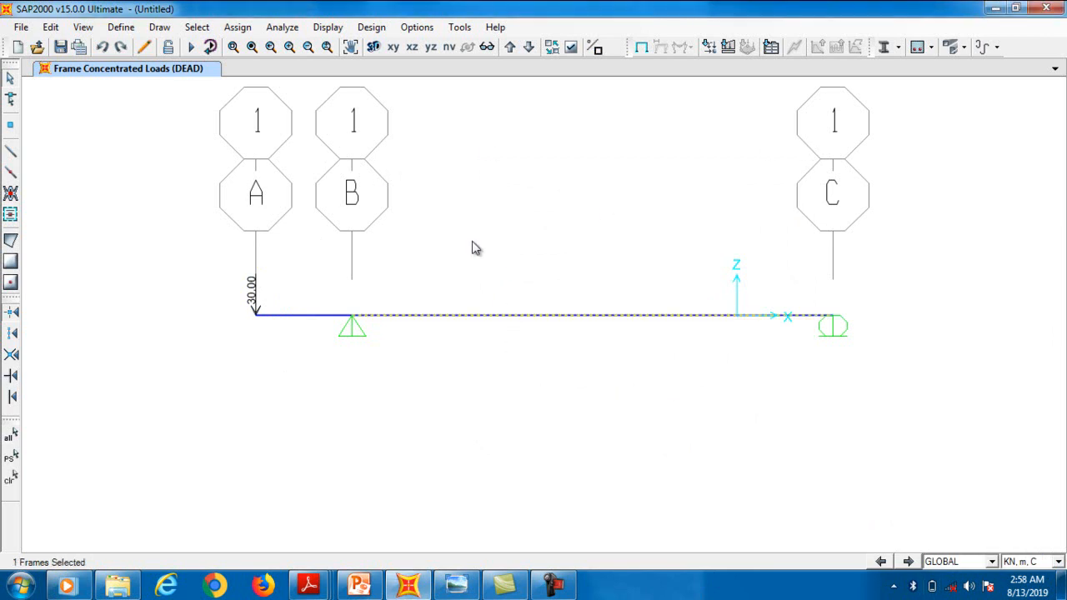
{"action": "left_click", "coordinate": [238, 28]}
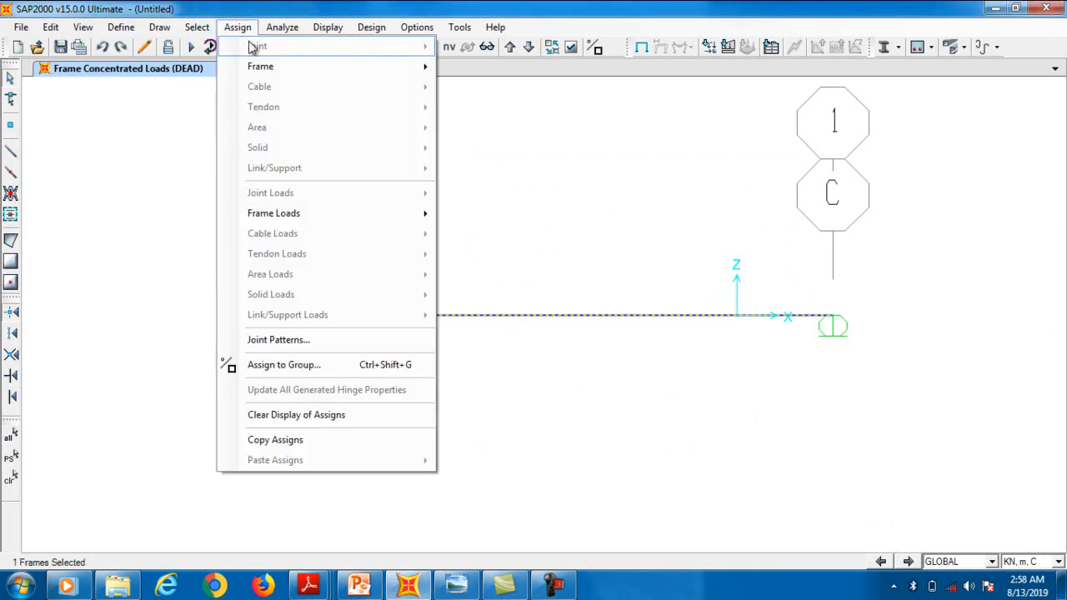
{"action": "mouse_move", "coordinate": [415, 217]}
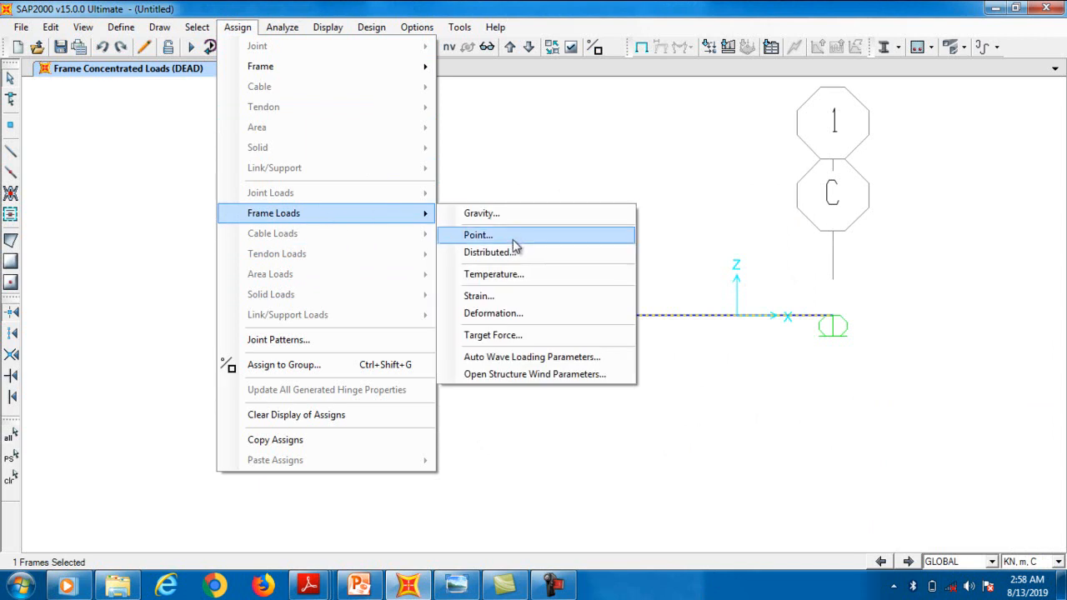
{"action": "left_click", "coordinate": [477, 235]}
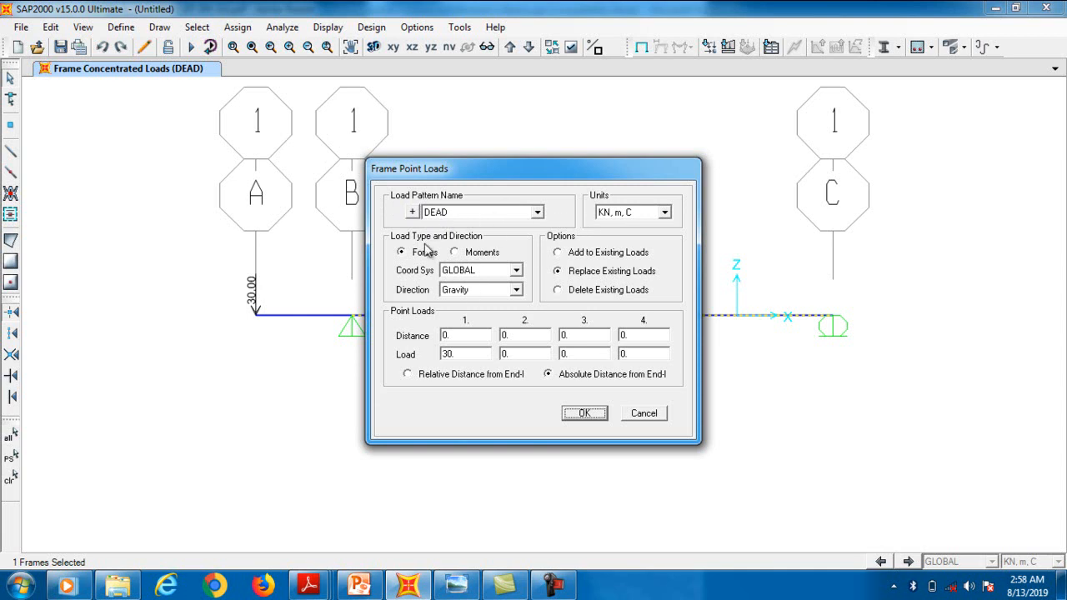
{"action": "left_click", "coordinate": [593, 253]}
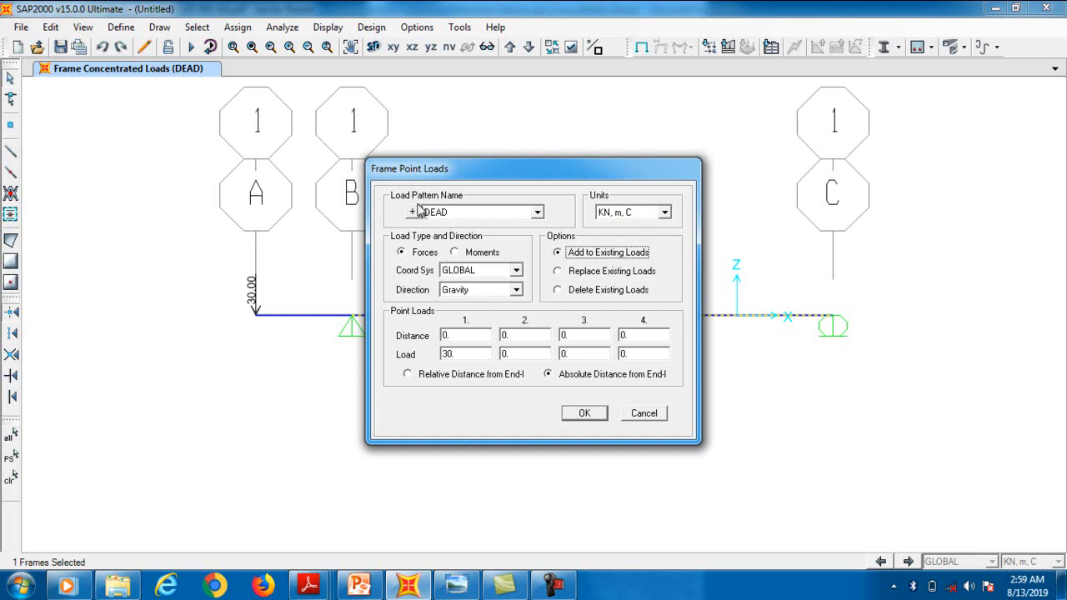
{"action": "left_click", "coordinate": [459, 354]}
{"action": "type", "text": "50"}
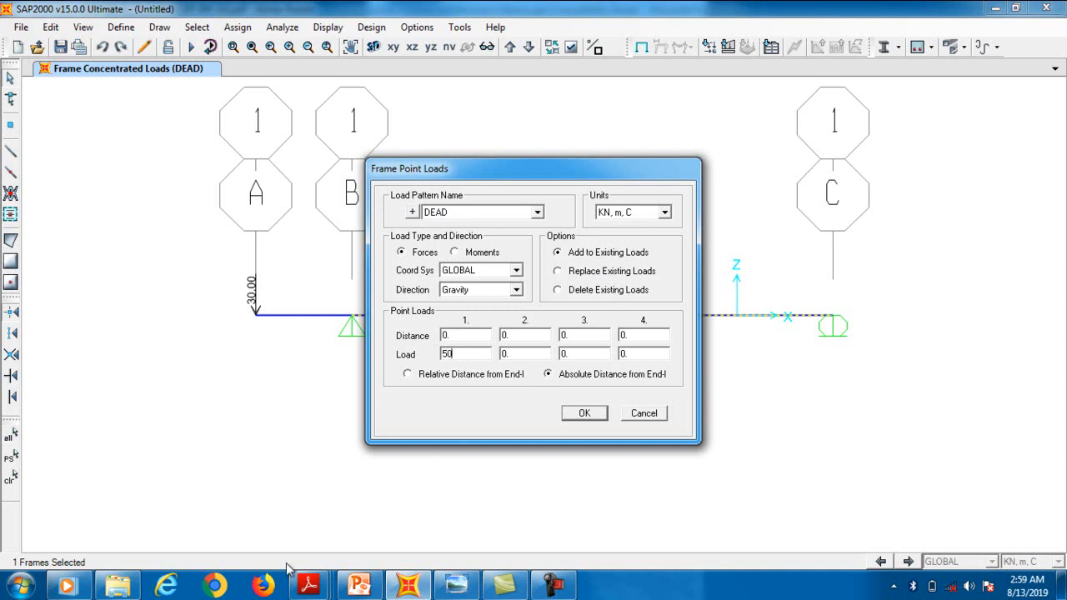
Check the load position in the PDF, then set the 50 kN load's distance to 3 m and apply it.
{"action": "mouse_move", "coordinate": [308, 586]}
{"action": "left_click", "coordinate": [364, 523]}
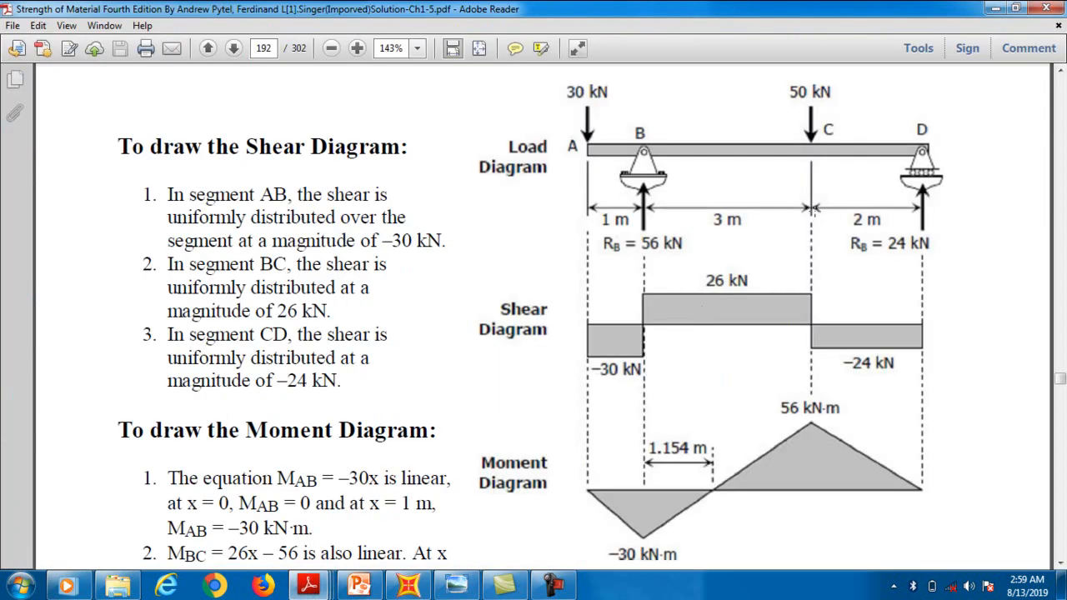
{"action": "left_click", "coordinate": [993, 8]}
{"action": "left_click", "coordinate": [457, 335]}
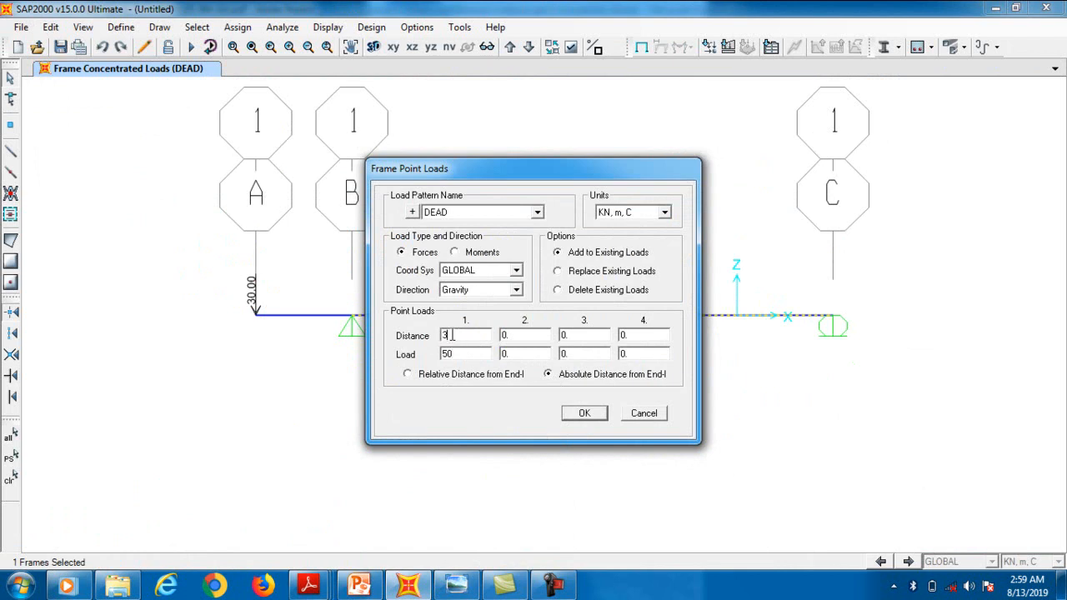
{"action": "left_click", "coordinate": [583, 414]}
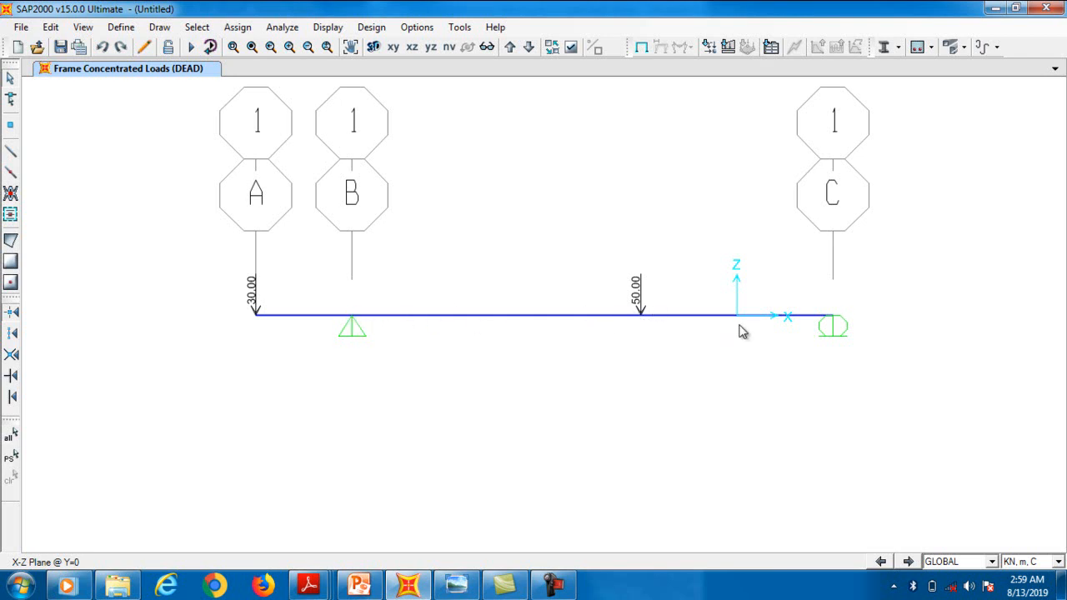
Try assigning the 50 kN point load at 3 m to both beam segments with Replace Existing Loads, and undo the assignment.
{"action": "left_click_drag", "start_coordinate": [545, 337], "coordinate": [531, 264]}
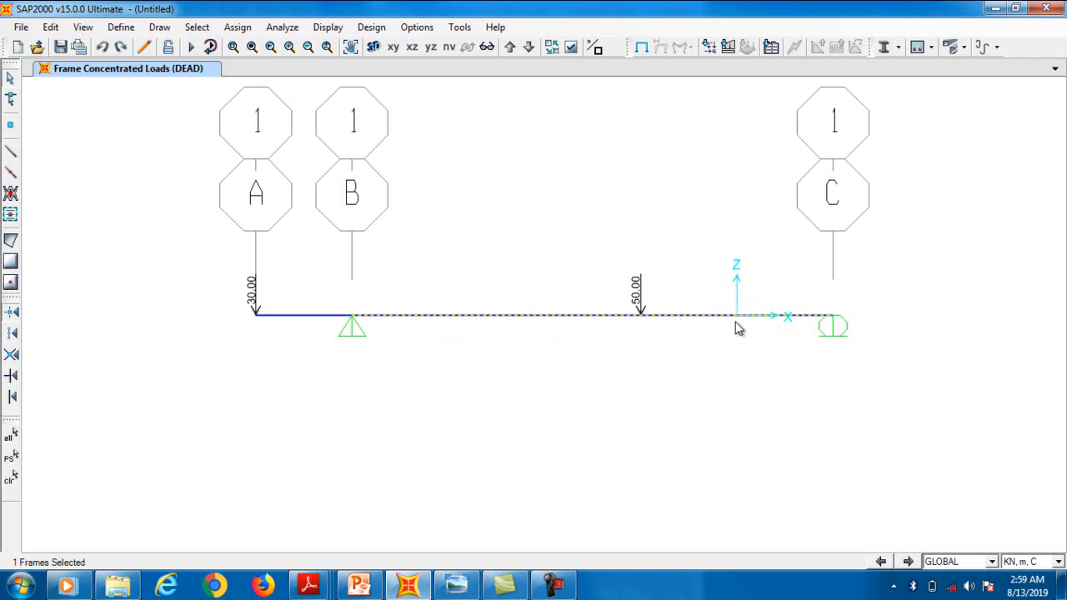
{"action": "left_click", "coordinate": [297, 320]}
{"action": "left_click", "coordinate": [238, 26]}
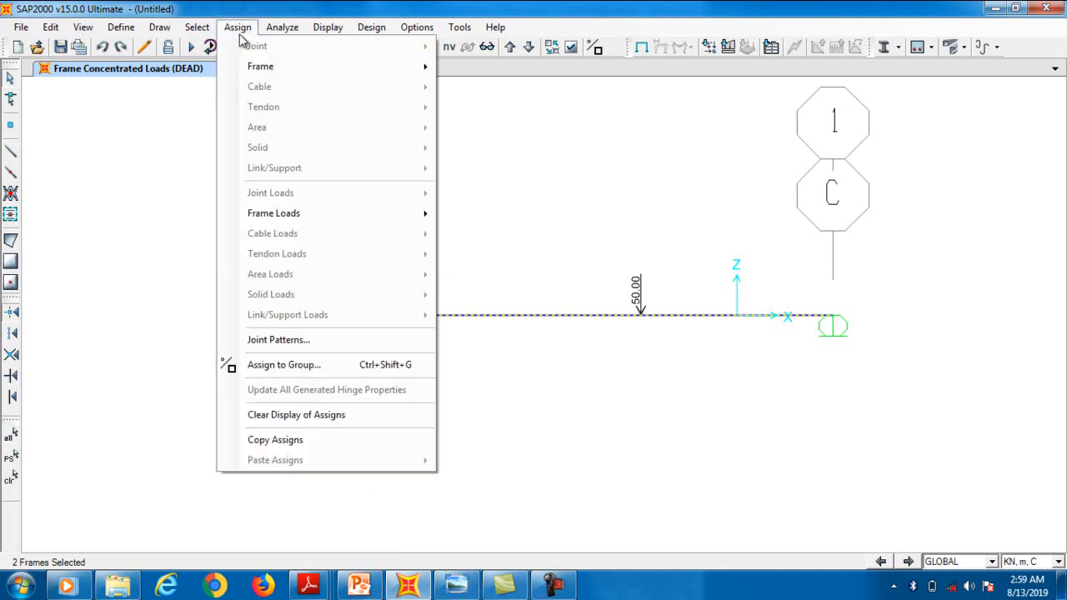
{"action": "mouse_move", "coordinate": [290, 216]}
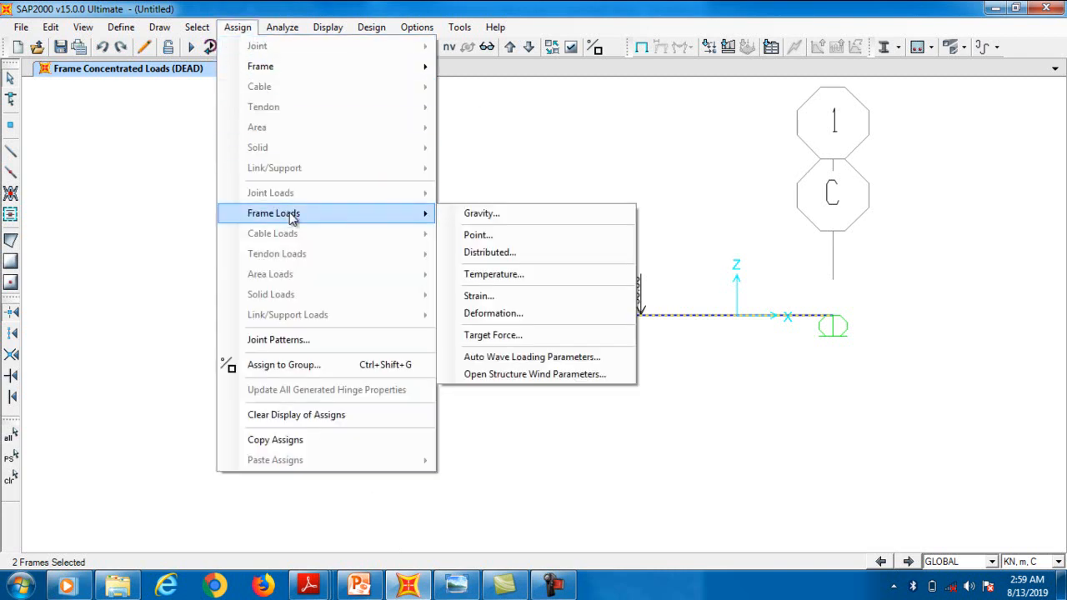
{"action": "left_click", "coordinate": [511, 237]}
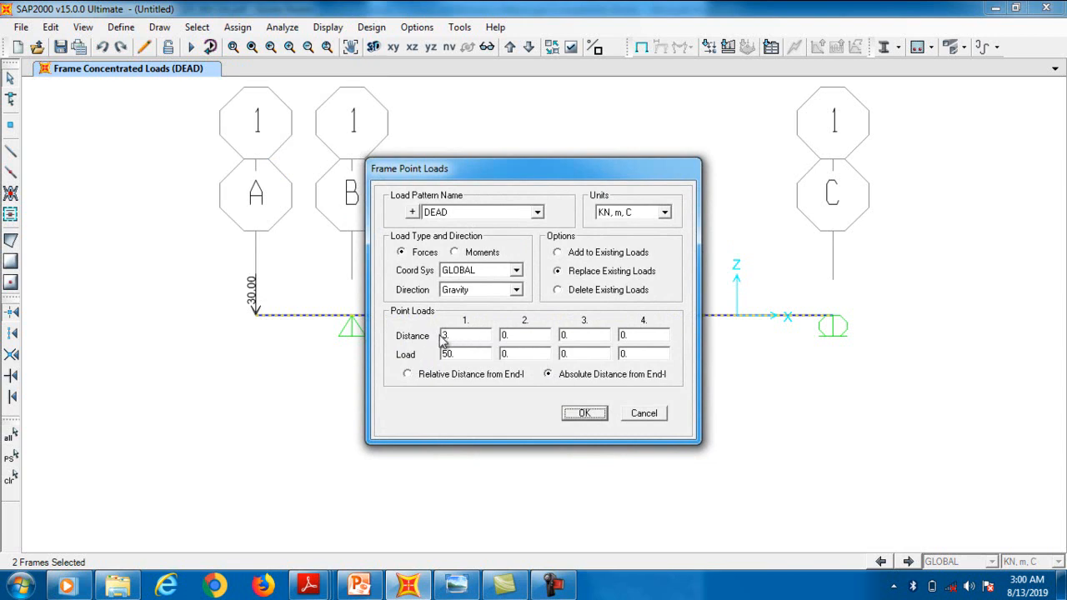
{"action": "left_click", "coordinate": [584, 412]}
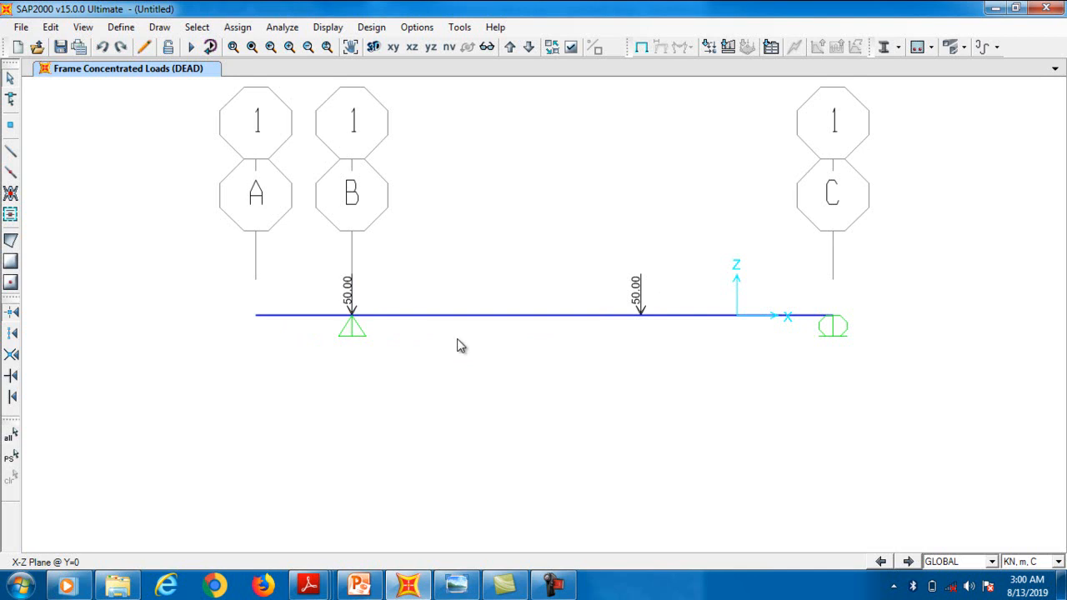
{"action": "key", "text": "ctrl+z"}
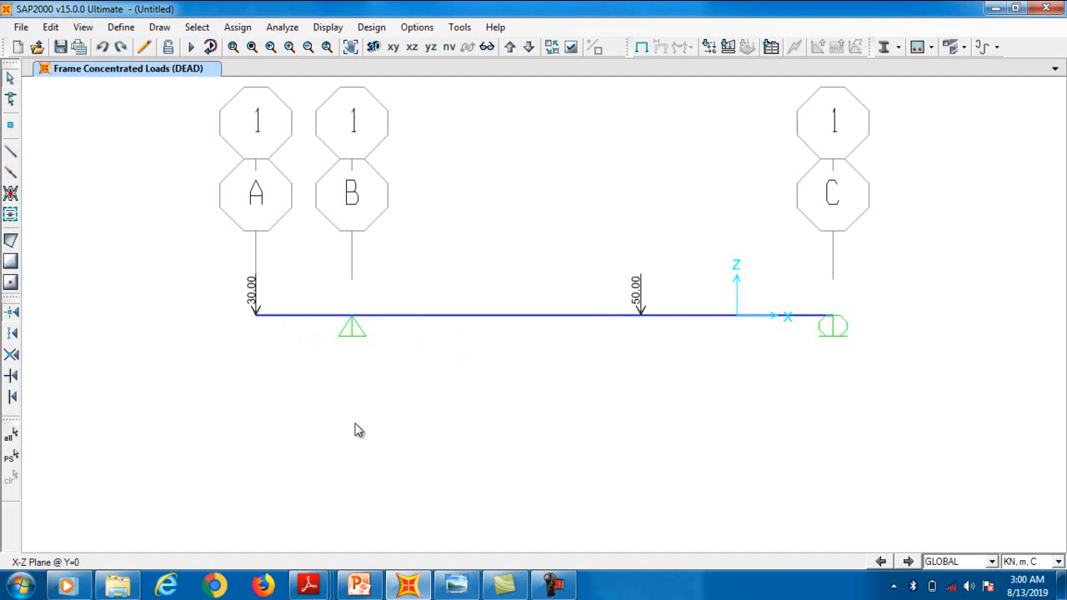
{"action": "left_click", "coordinate": [552, 584]}
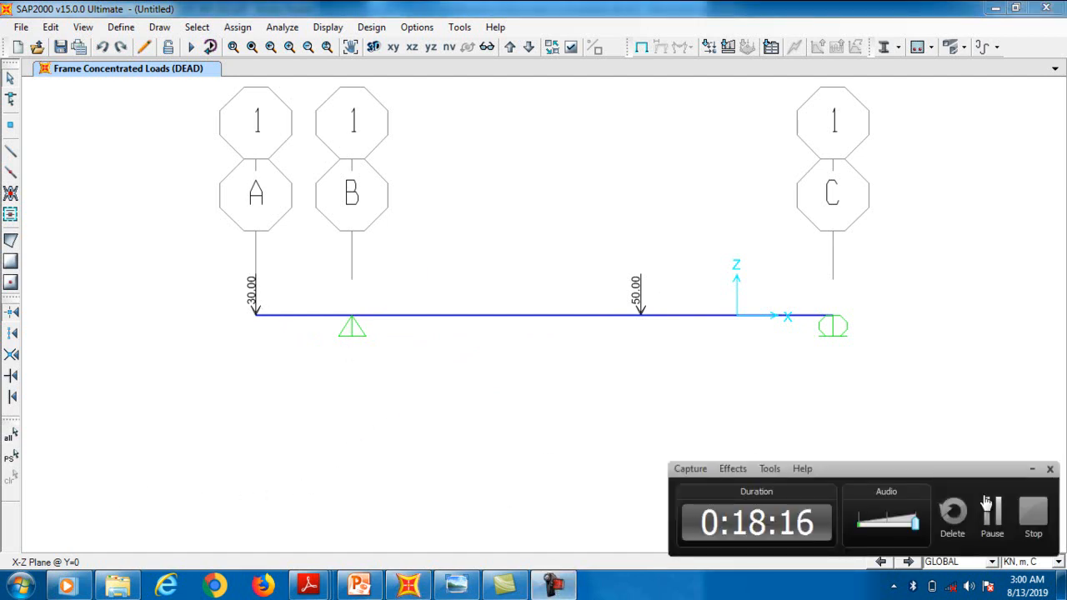
{"action": "left_click", "coordinate": [1003, 526]}
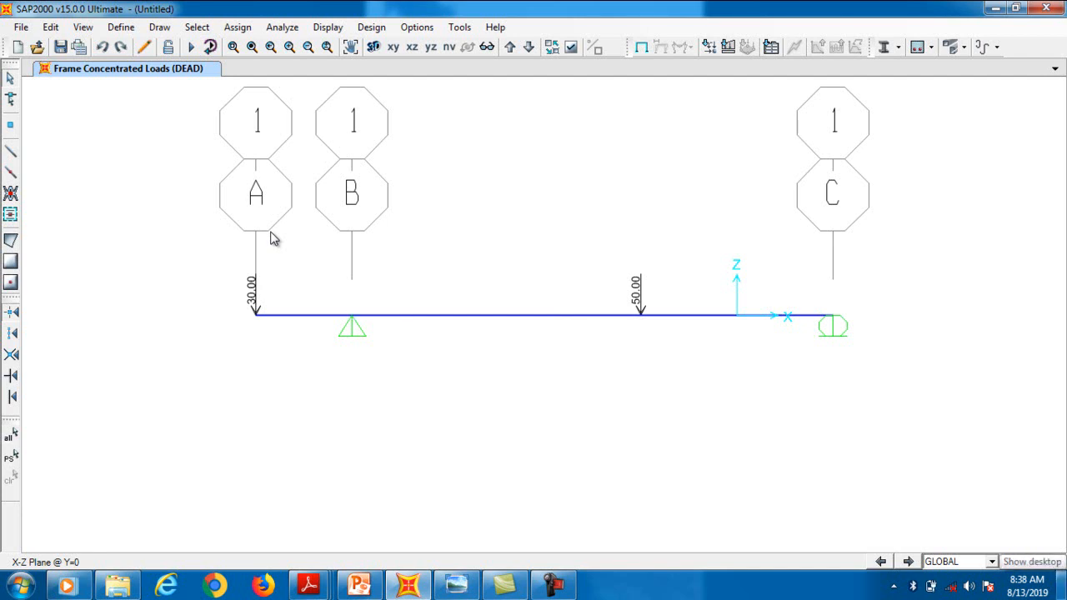
{"action": "key", "text": "super+d"}
{"action": "key", "text": "super+d"}
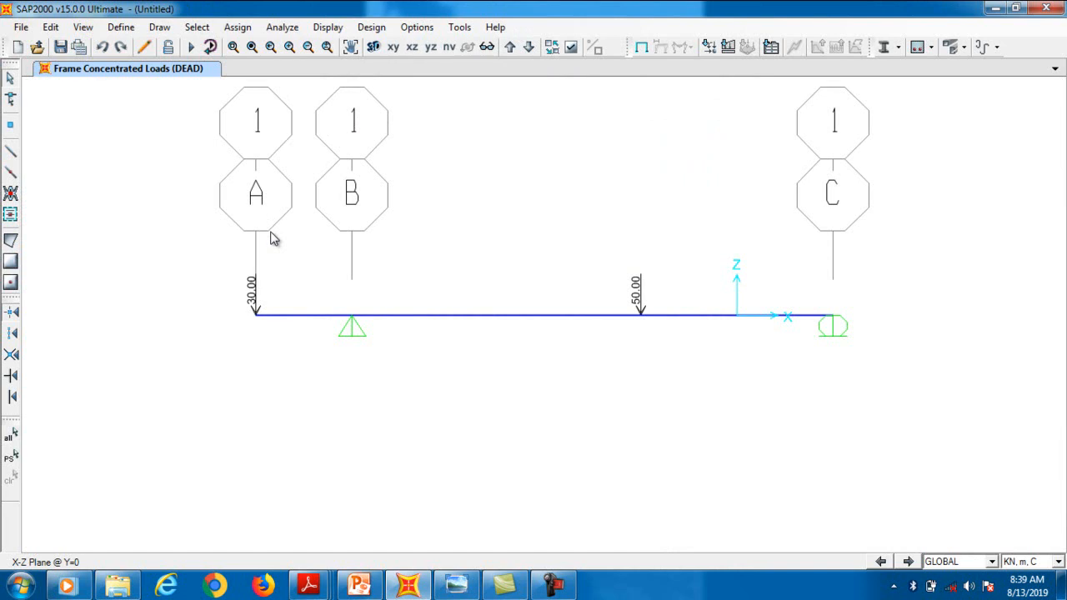
Accept the analysis options with UX, UY, UZ, RX, RY and RZ all available.
{"action": "key", "text": "alt+s"}
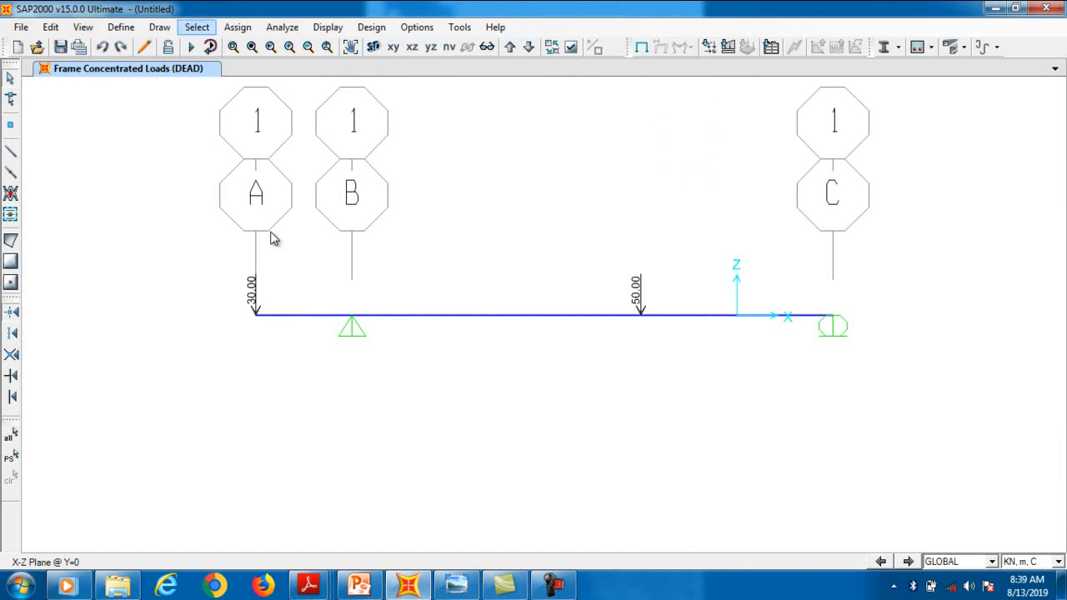
{"action": "key", "text": "alt+a"}
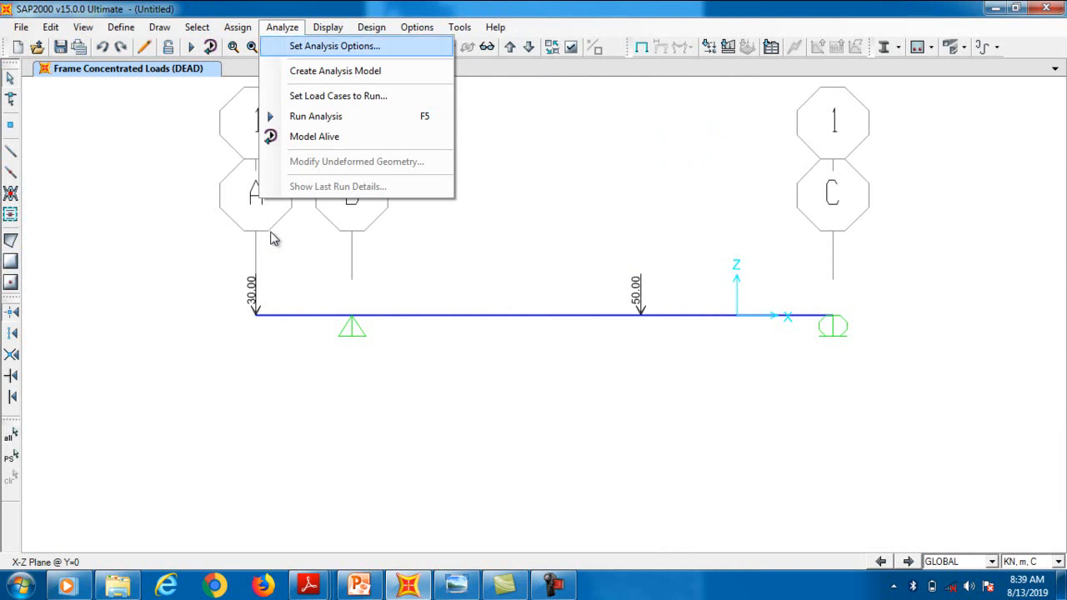
{"action": "key", "text": "Return"}
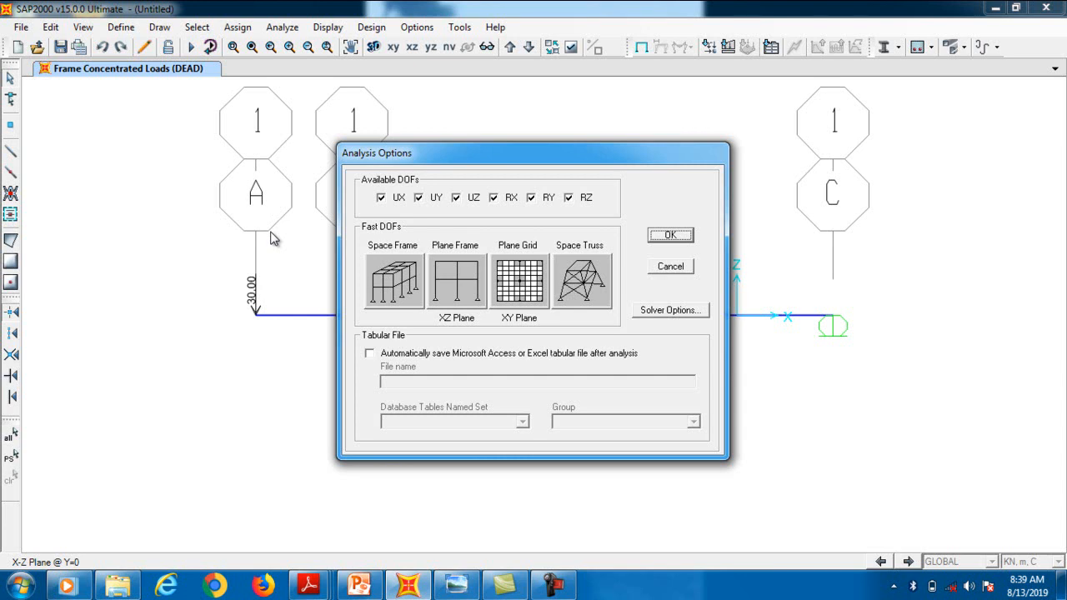
{"action": "key", "text": "Return"}
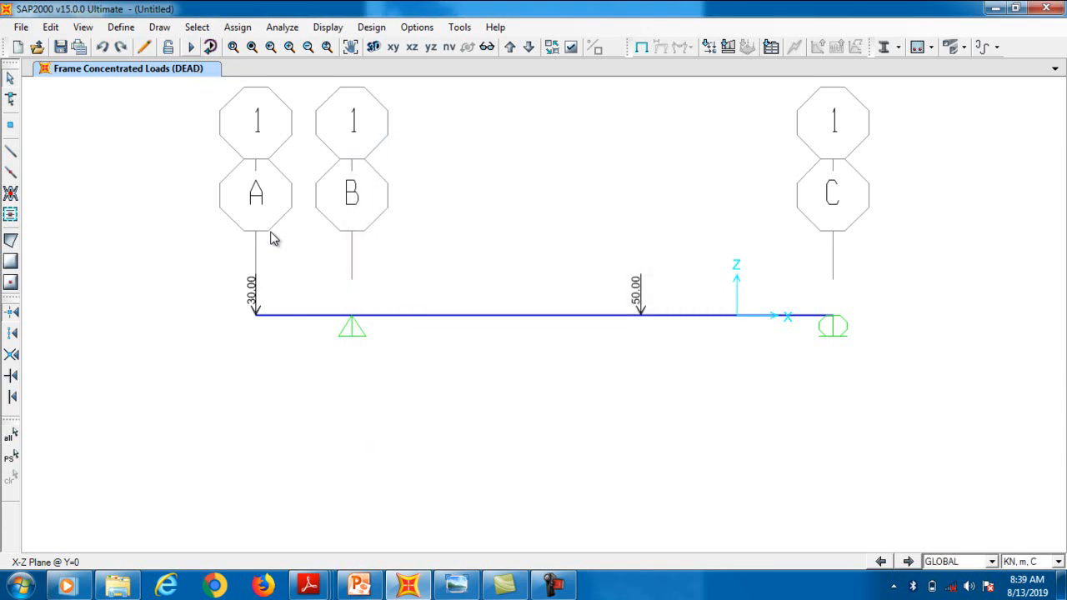
{"action": "key", "text": "alt+n"}
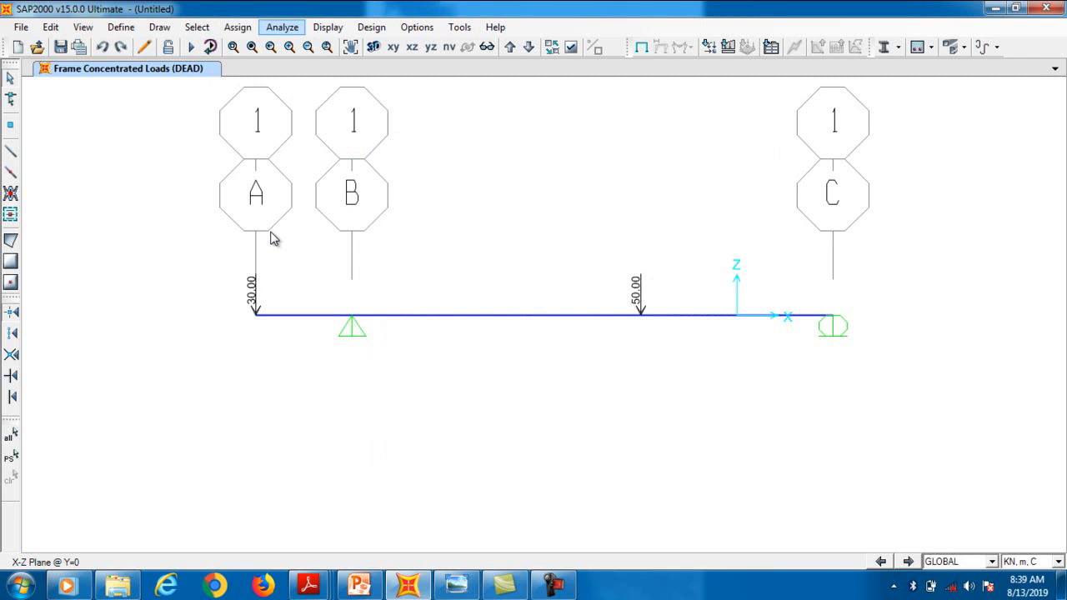
{"action": "key", "text": "Down"}
{"action": "key", "text": "Down"}
{"action": "key", "text": "Up"}
{"action": "key", "text": "Down"}
{"action": "key", "text": "Up"}
{"action": "key", "text": "Escape"}
{"action": "key", "text": "Escape"}
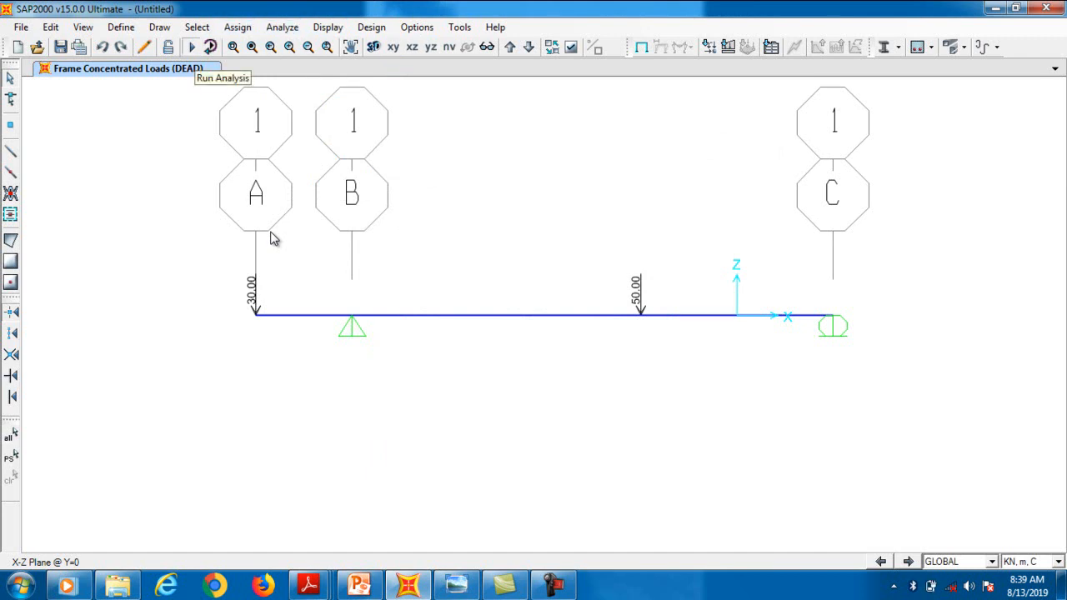
Set the MODAL load case to Do Not Run and start the analysis run.
{"action": "key", "text": "F5"}
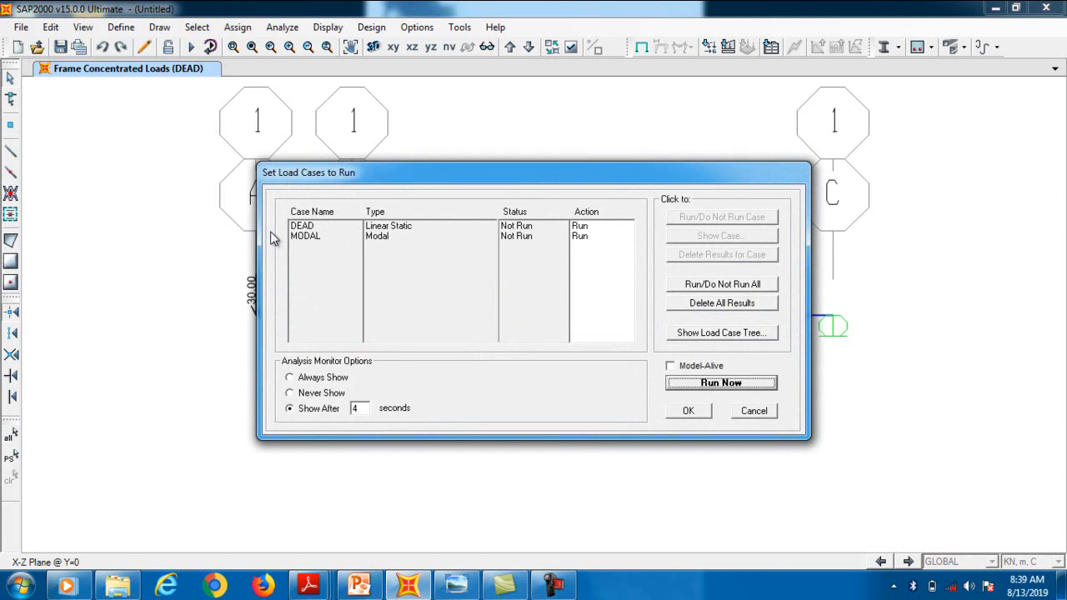
{"action": "left_click", "coordinate": [270, 239]}
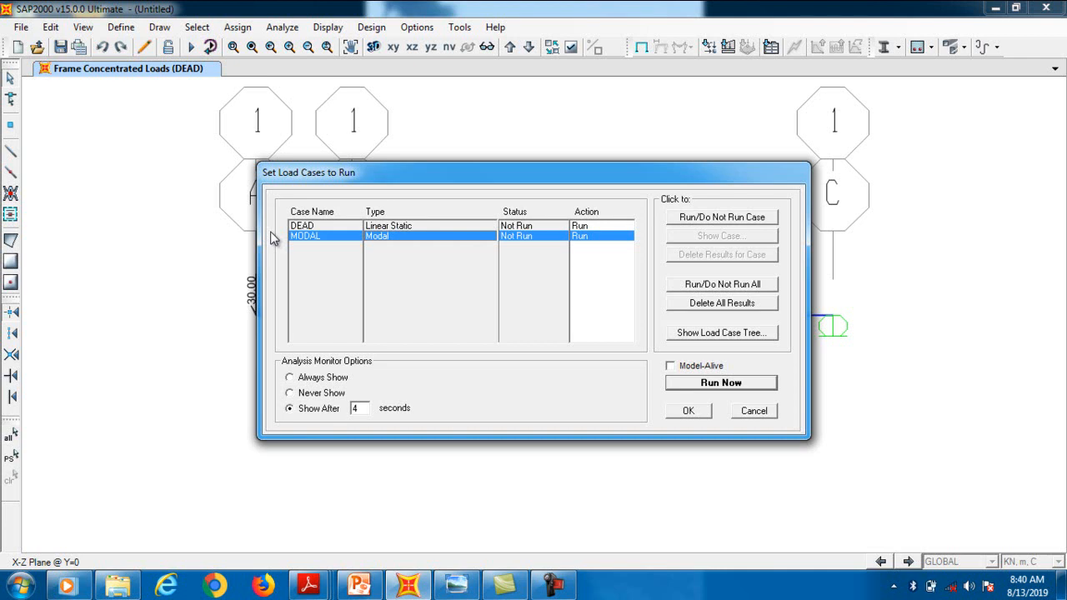
{"action": "key", "text": "Tab"}
{"action": "key", "text": "space"}
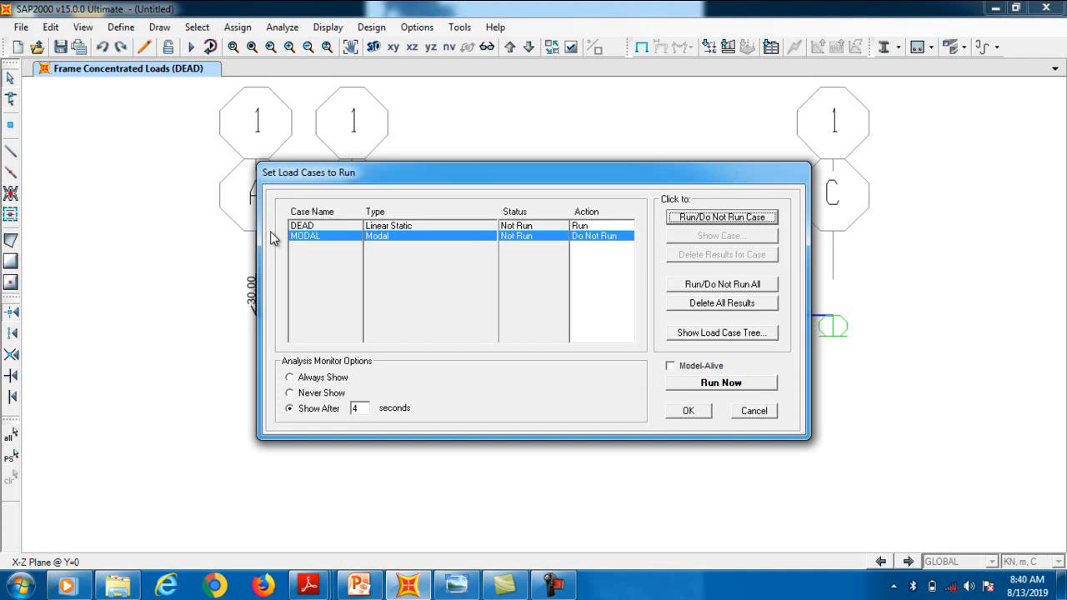
{"action": "key", "text": "space"}
{"action": "key", "text": "Return"}
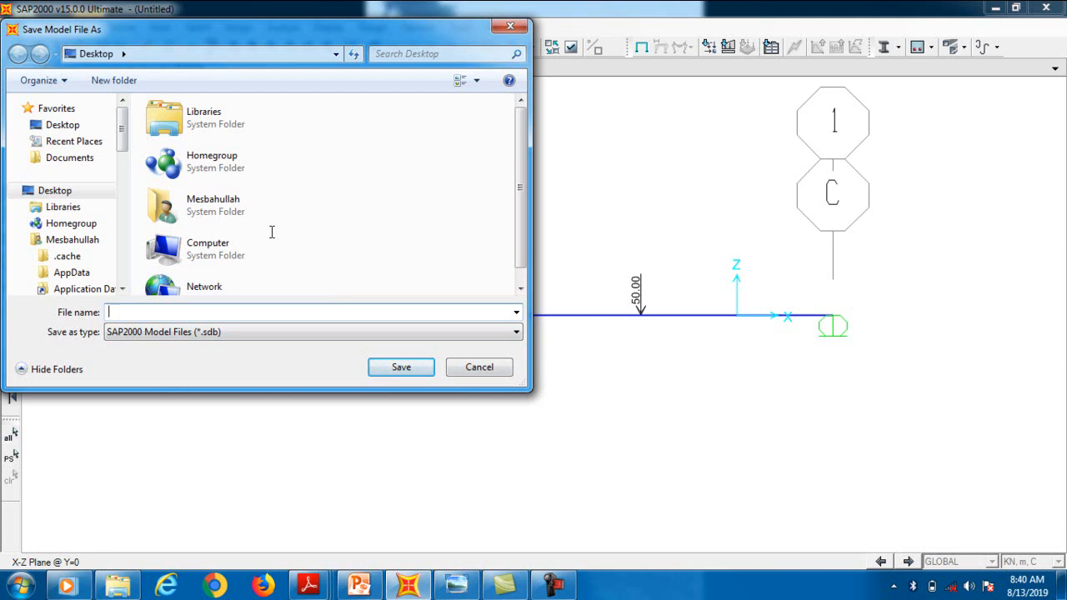
Save the model as overhang inside a new folder on the Desktop and let the analysis complete.
{"action": "type", "text": "overhang"}
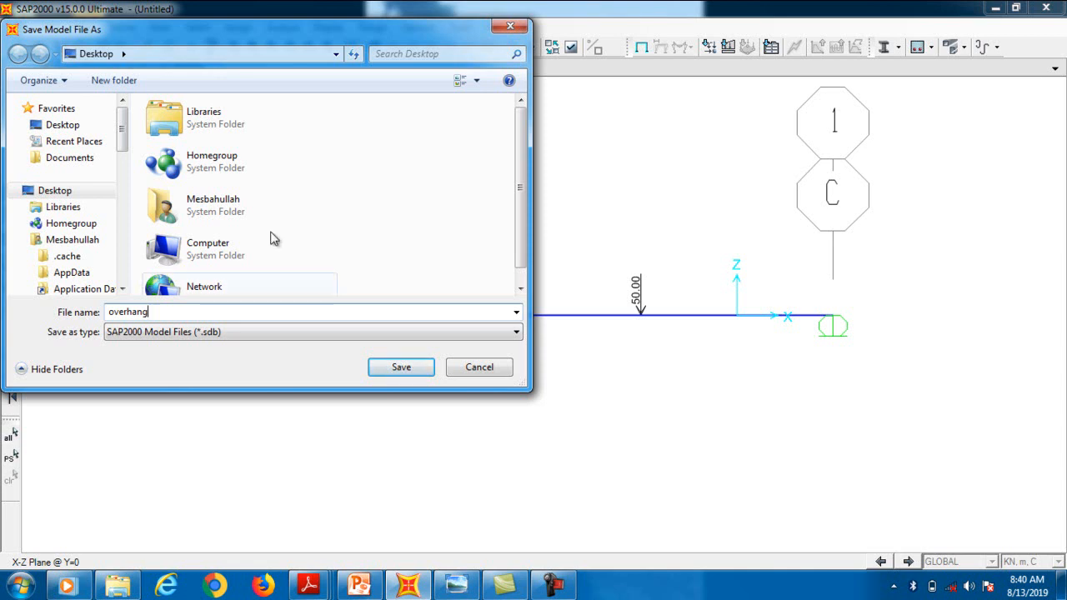
{"action": "key", "text": "Return"}
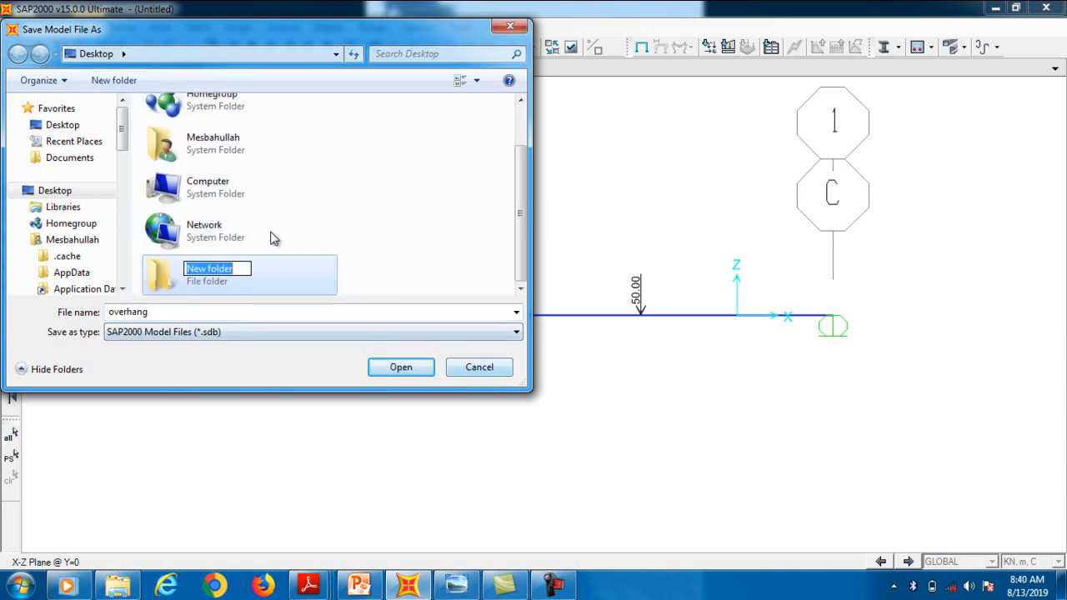
{"action": "key", "text": "Return"}
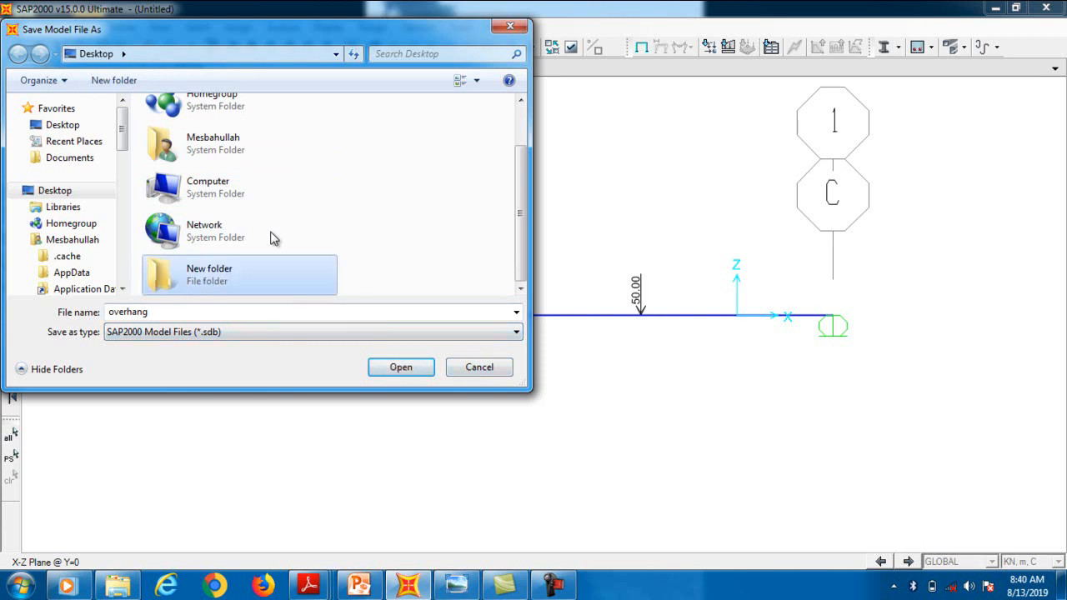
{"action": "key", "text": "Return"}
{"action": "key", "text": "Return"}
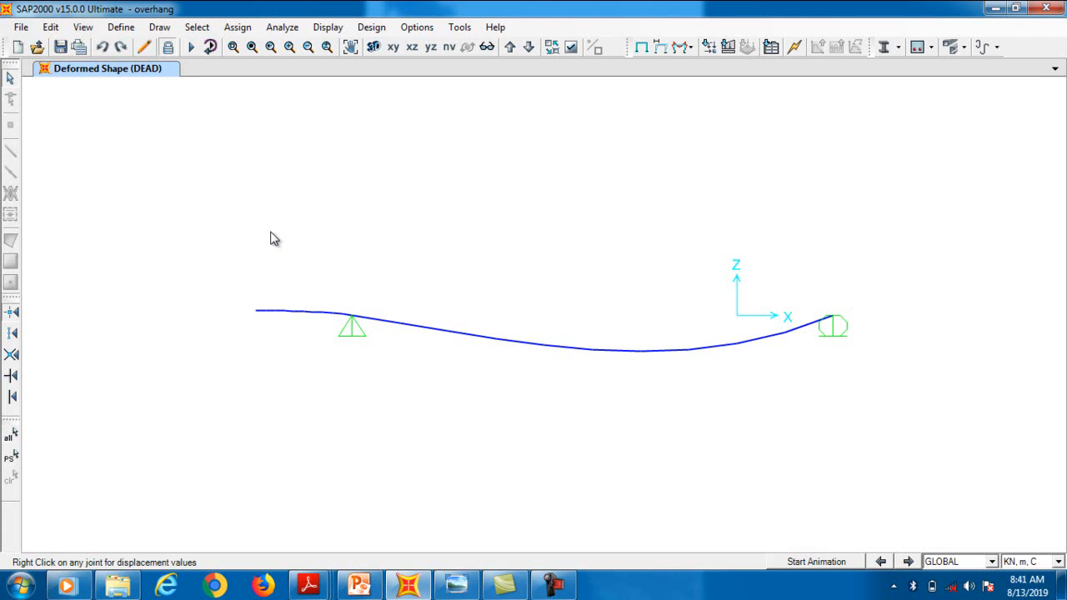
Check the textbook's beam solution, and display the joint reactions for the DEAD case as arrows on the model.
{"action": "key", "text": "super+6"}
{"action": "key", "text": "super+6"}
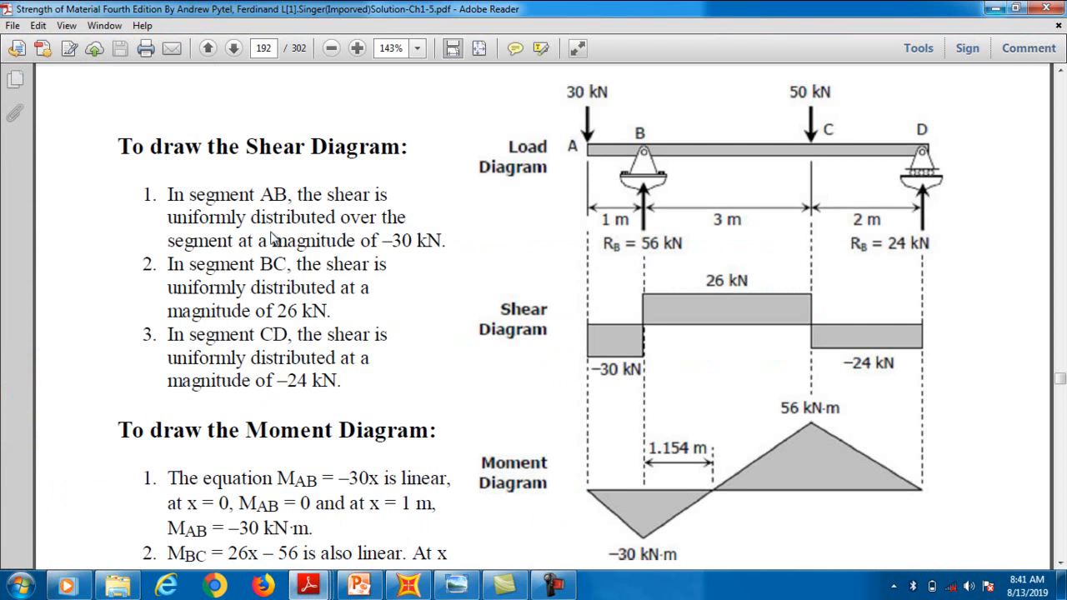
{"action": "left_click", "coordinate": [995, 7]}
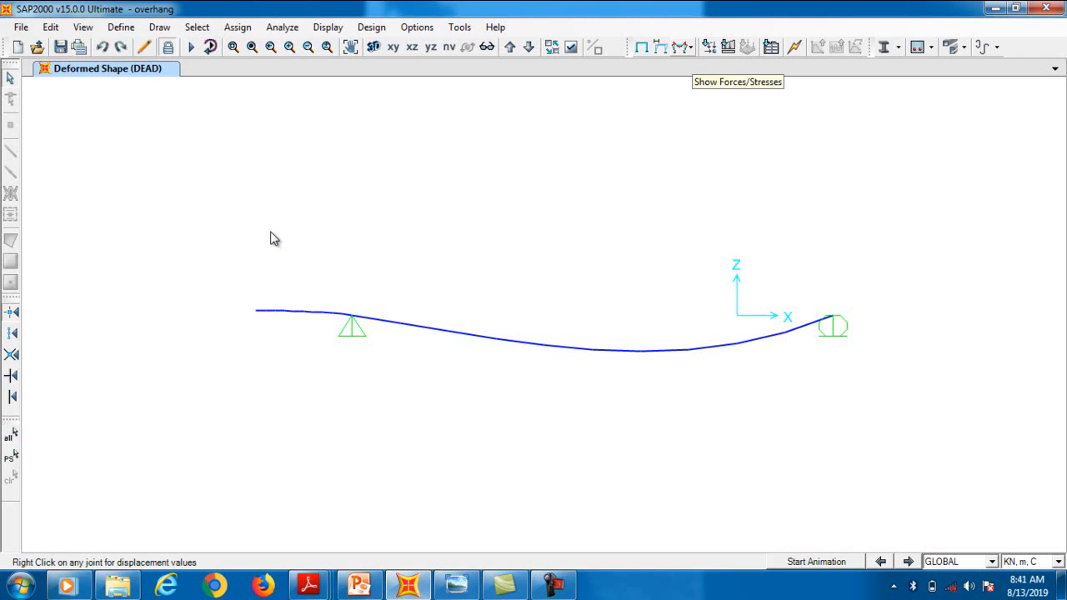
{"action": "left_click", "coordinate": [684, 47]}
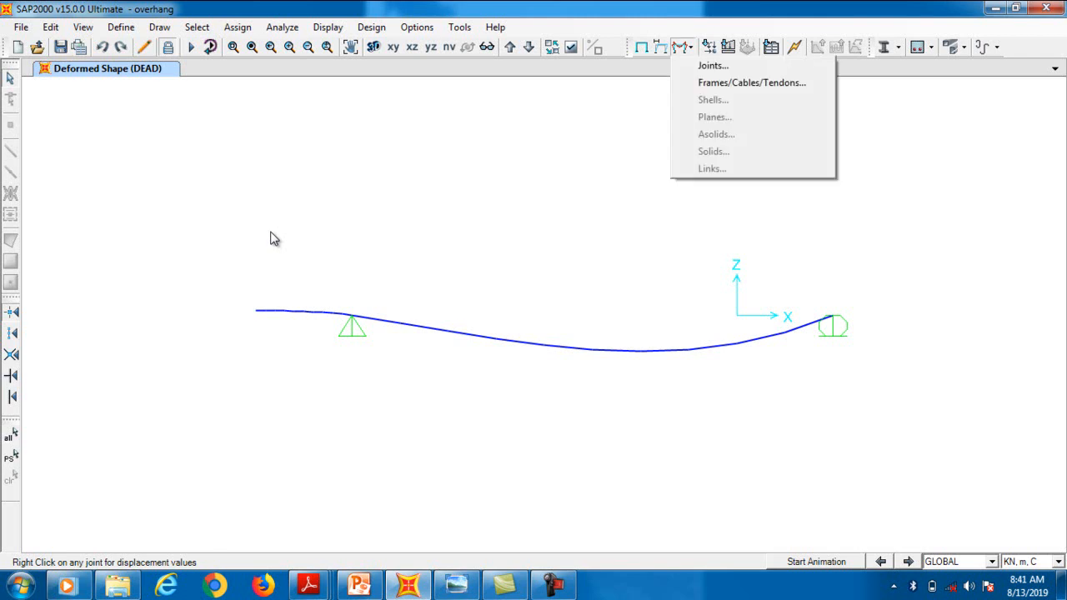
{"action": "left_click", "coordinate": [712, 65]}
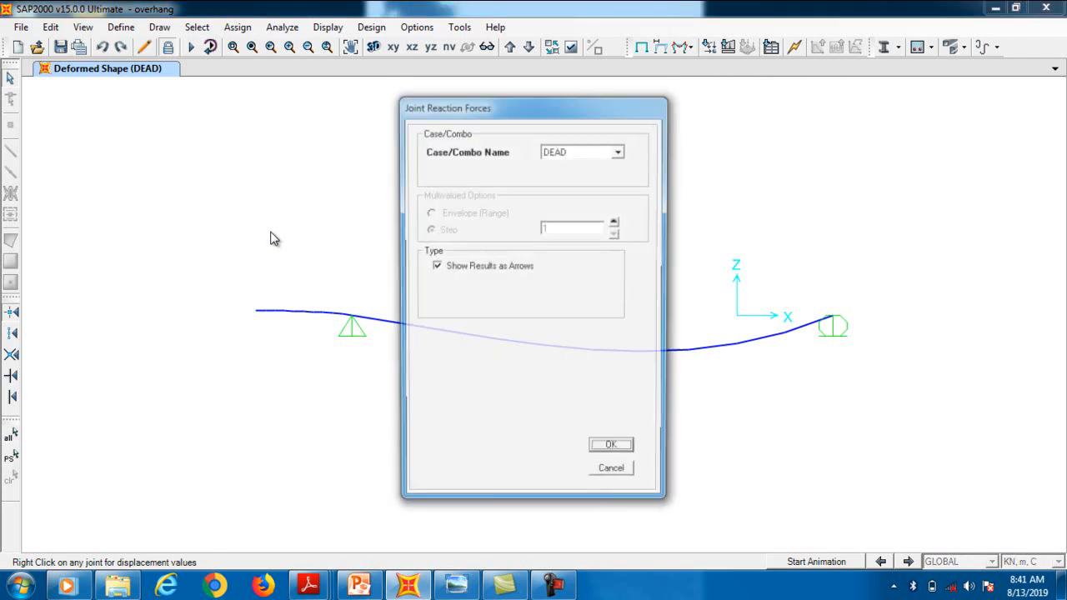
{"action": "left_click", "coordinate": [619, 150]}
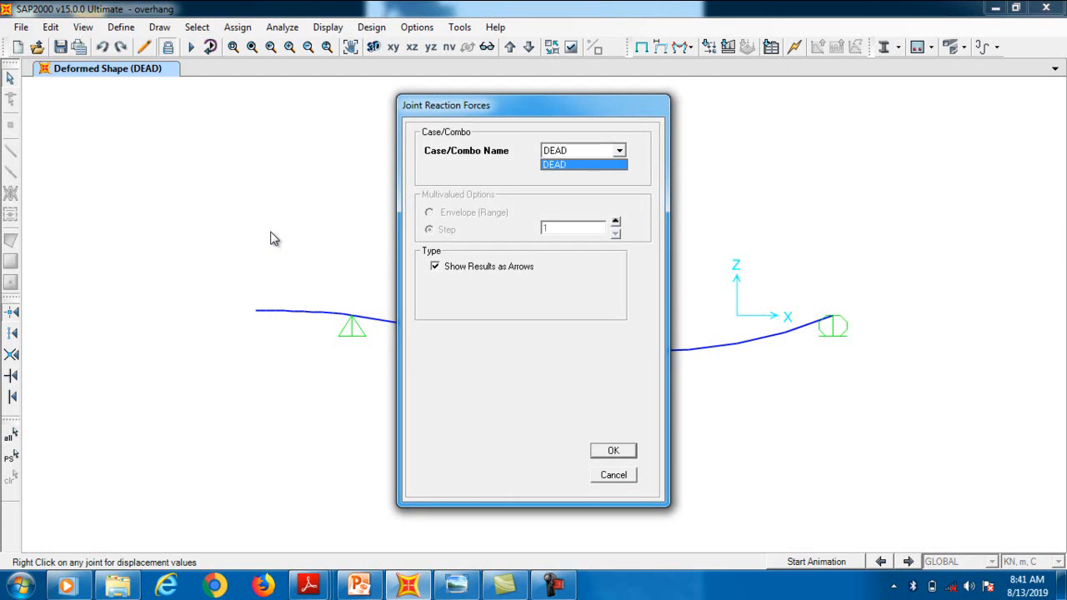
{"action": "left_click", "coordinate": [271, 234]}
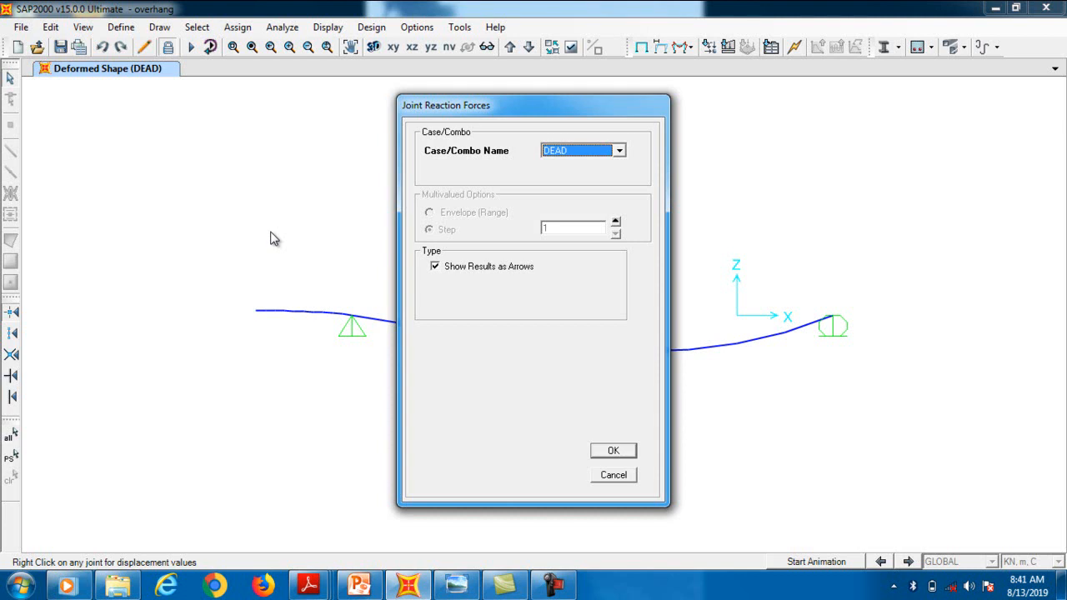
{"action": "key", "text": "Return"}
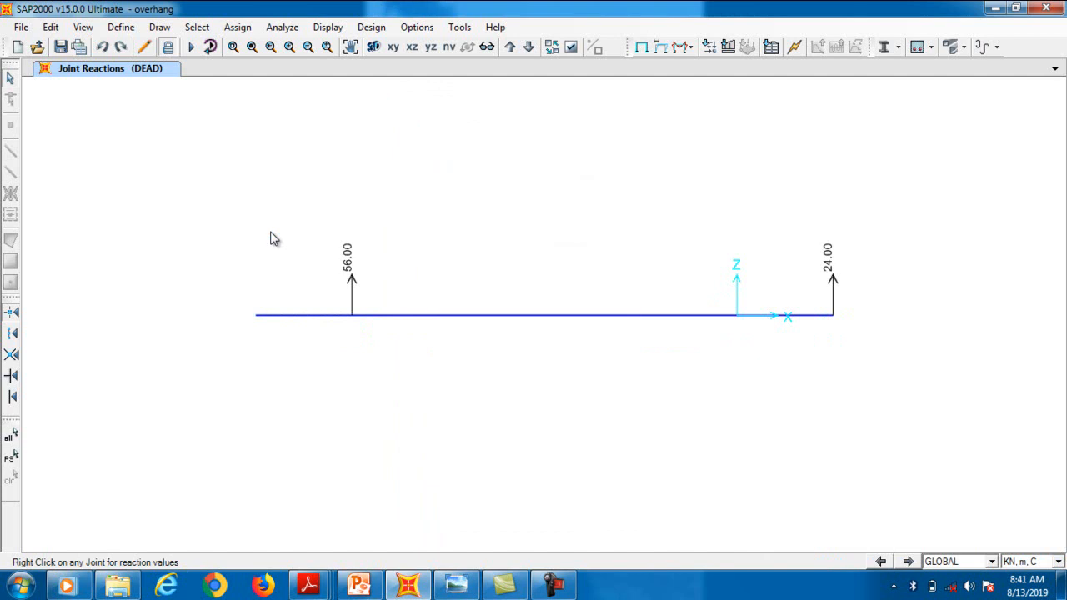
Compare the support reactions with the load diagram in the Strength of Material PDF, and return to the model.
{"action": "left_click", "coordinate": [309, 585]}
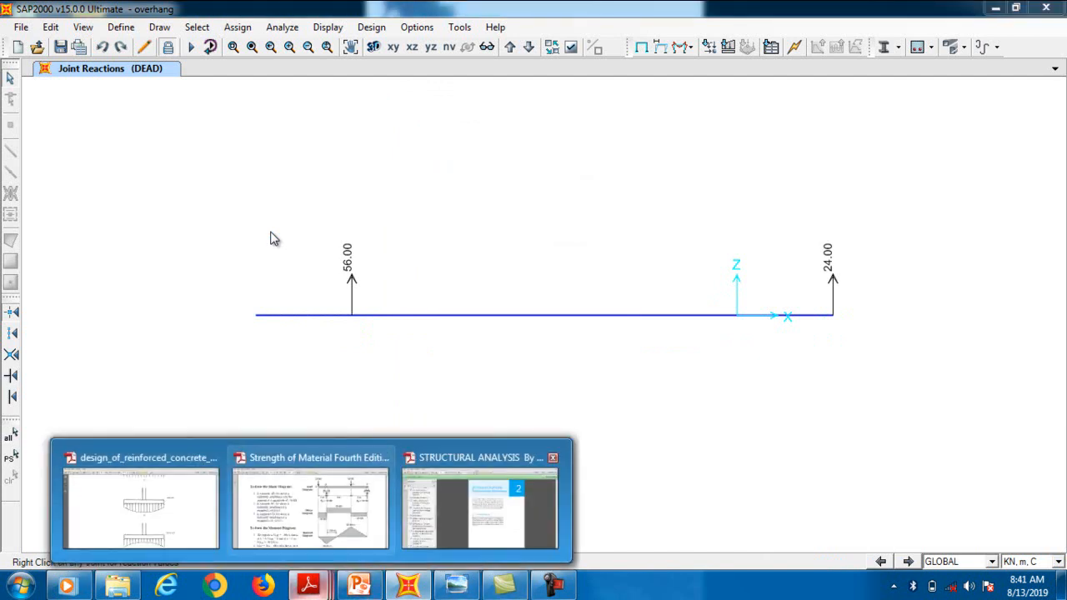
{"action": "left_click", "coordinate": [310, 500]}
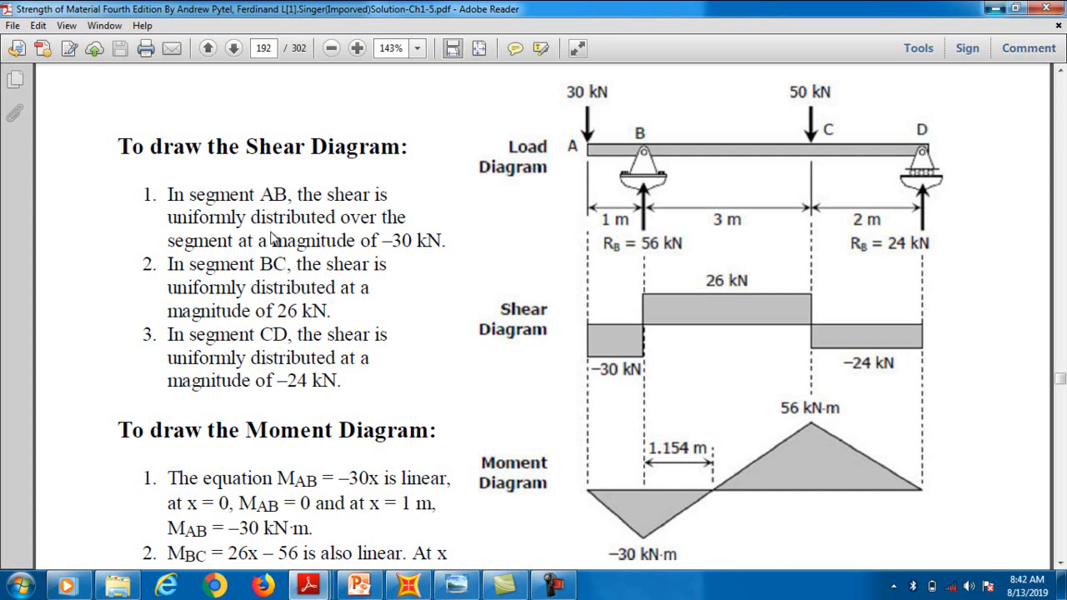
{"action": "left_click", "coordinate": [992, 8]}
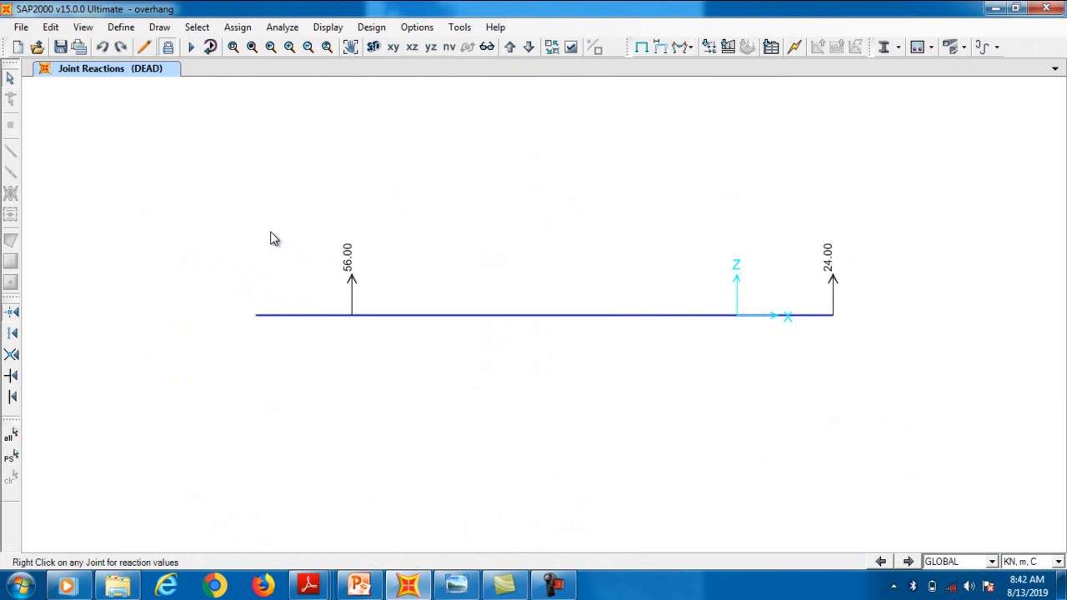
Display the Shear 2-2 force diagram of the frames for the DEAD case as a filled diagram.
{"action": "left_click", "coordinate": [689, 47]}
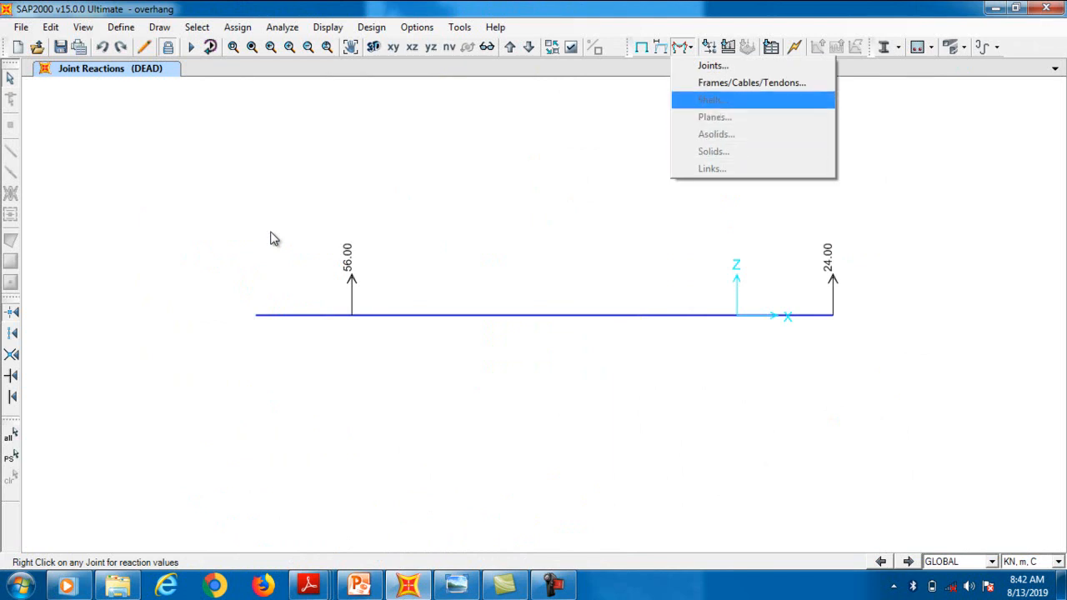
{"action": "left_click", "coordinate": [751, 83]}
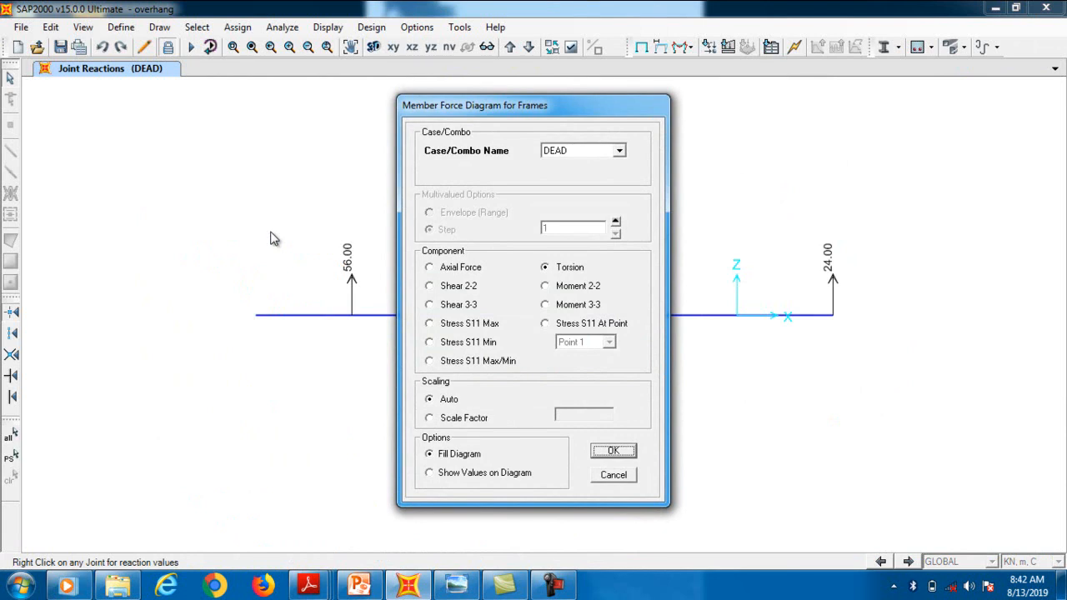
{"action": "left_click", "coordinate": [620, 150]}
{"action": "left_click", "coordinate": [619, 150]}
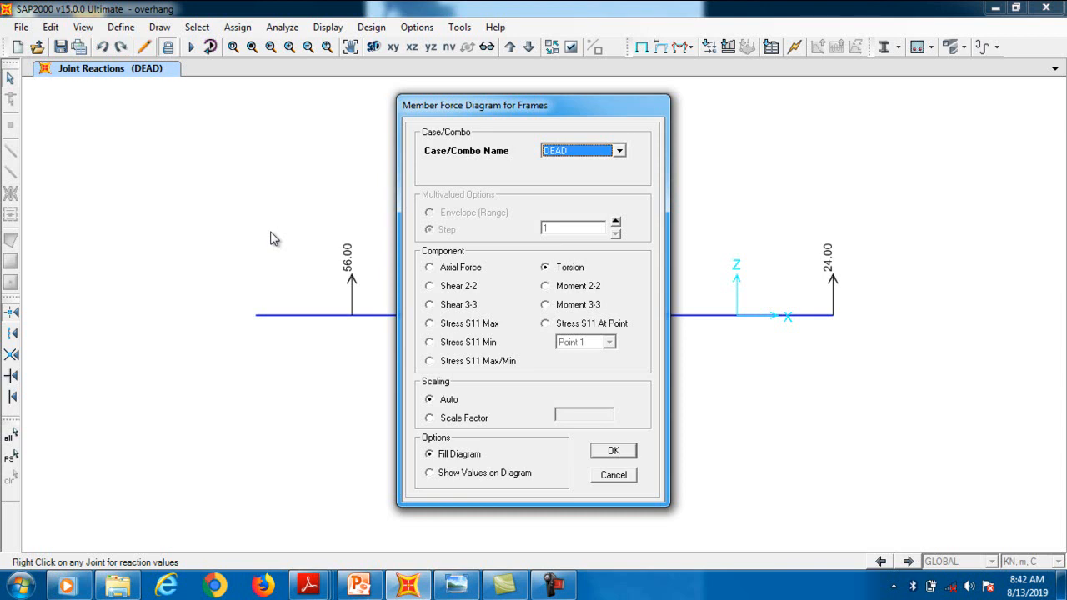
{"action": "key", "text": "Tab"}
{"action": "key", "text": "Up"}
{"action": "key", "text": "Up"}
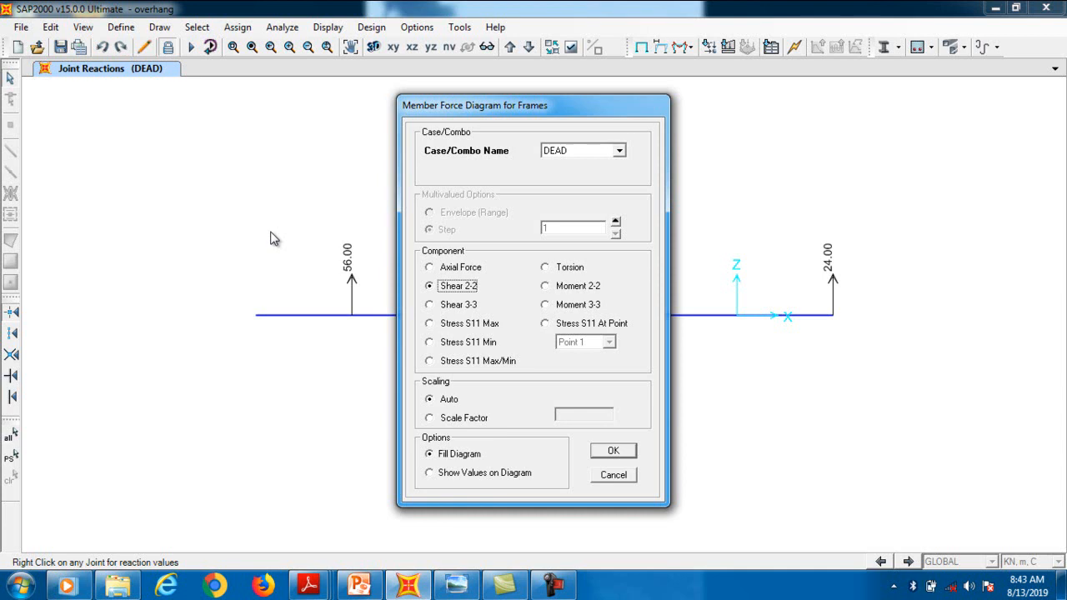
{"action": "key", "text": "Return"}
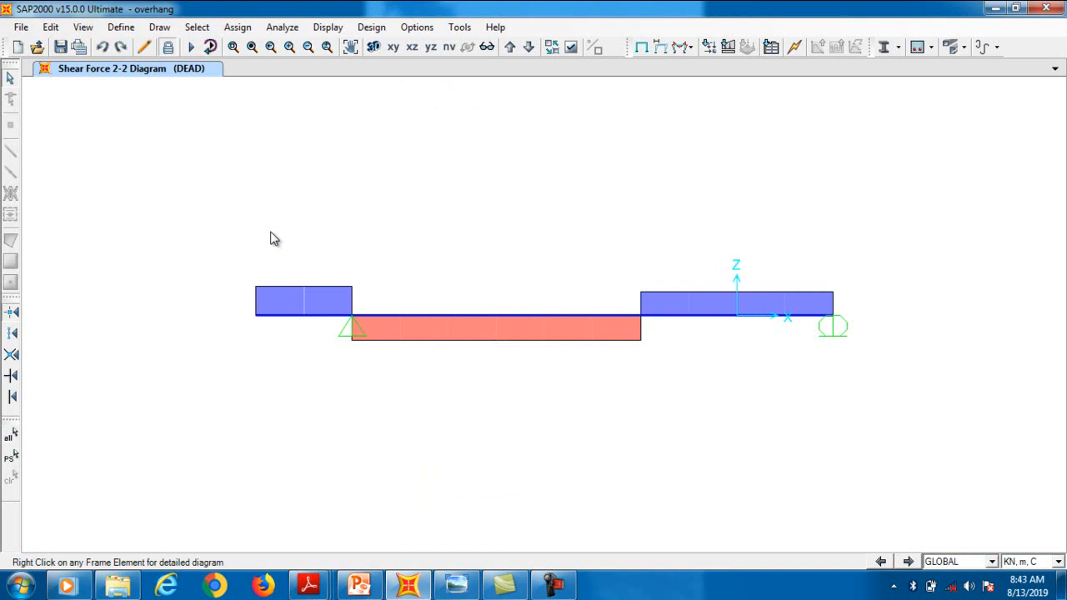
Redisplay the Shear 2-2 diagram with Show Values on Diagram instead of the fill.
{"action": "left_click", "coordinate": [682, 47]}
{"action": "key", "text": "Down"}
{"action": "key", "text": "Return"}
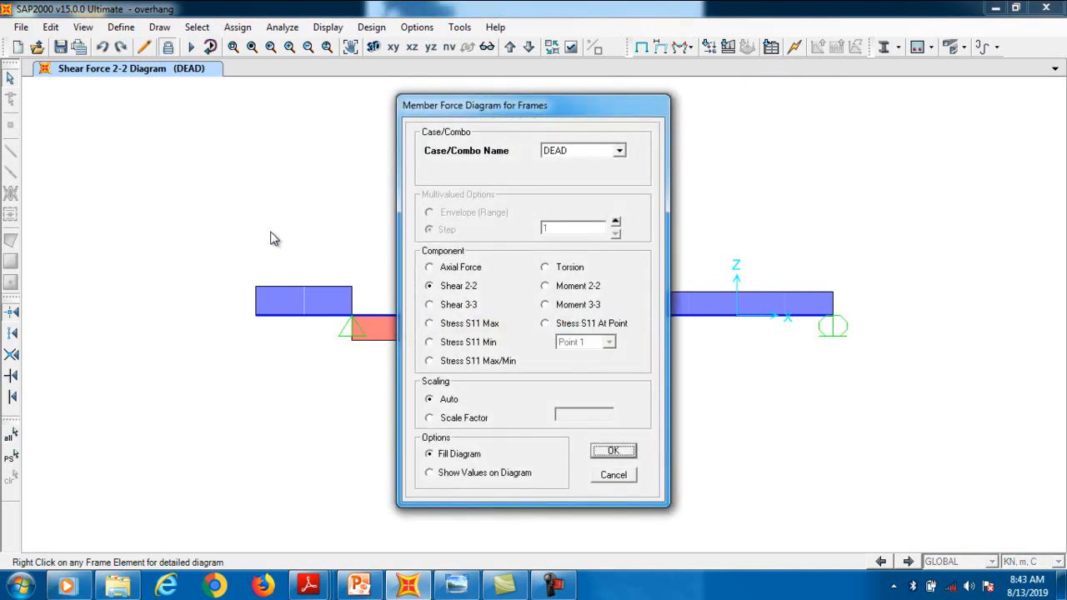
{"action": "key", "text": "shift+Tab"}
{"action": "key", "text": "Down"}
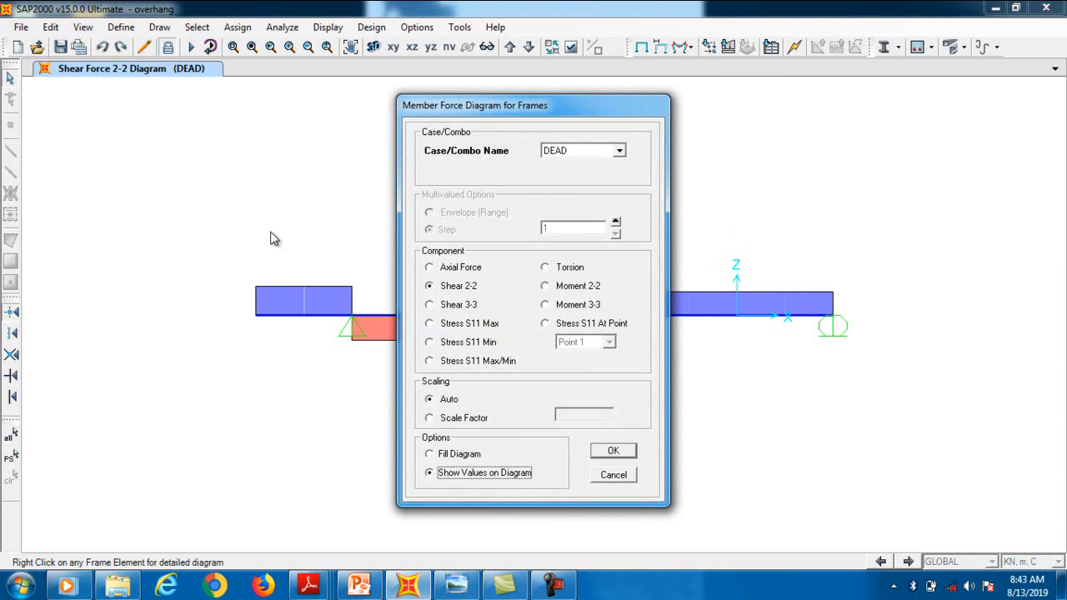
{"action": "key", "text": "Return"}
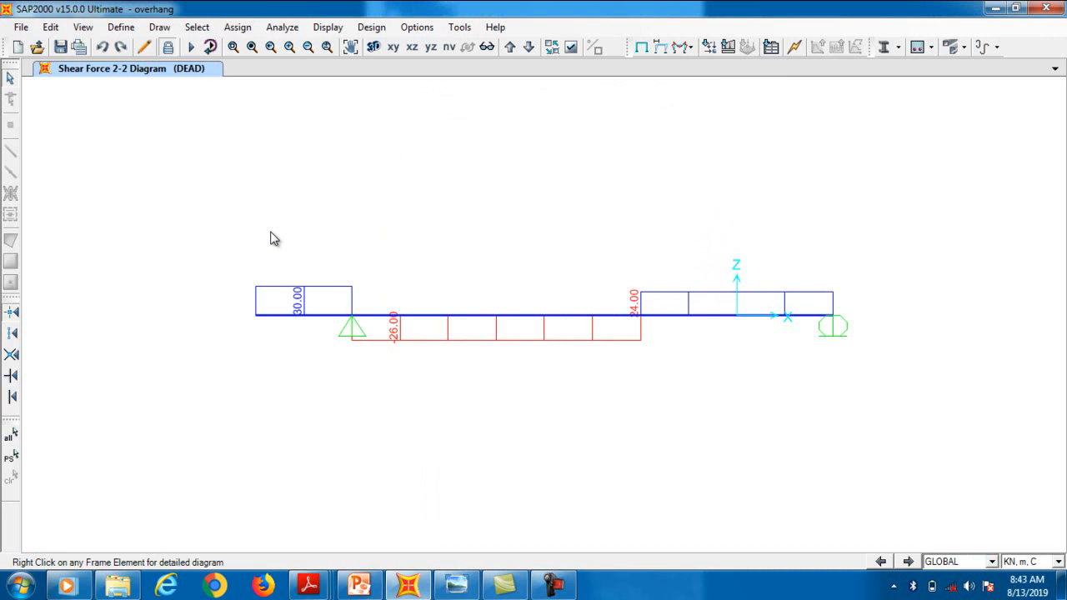
Compare the shear values with the textbook's shear diagram, and return to the model.
{"action": "key", "text": "super+6"}
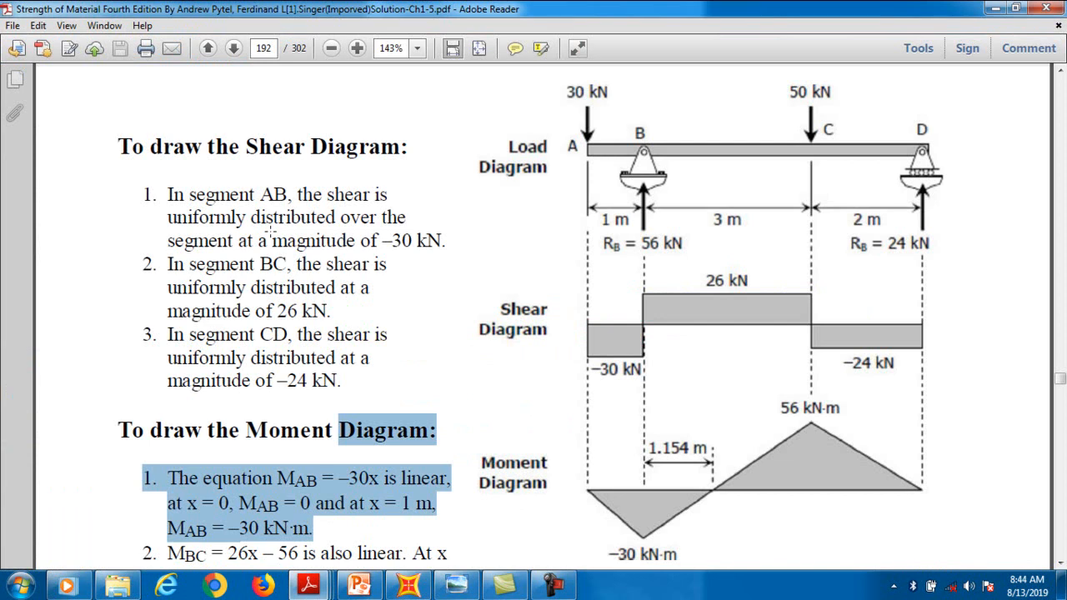
{"action": "key", "text": "alt+Tab"}
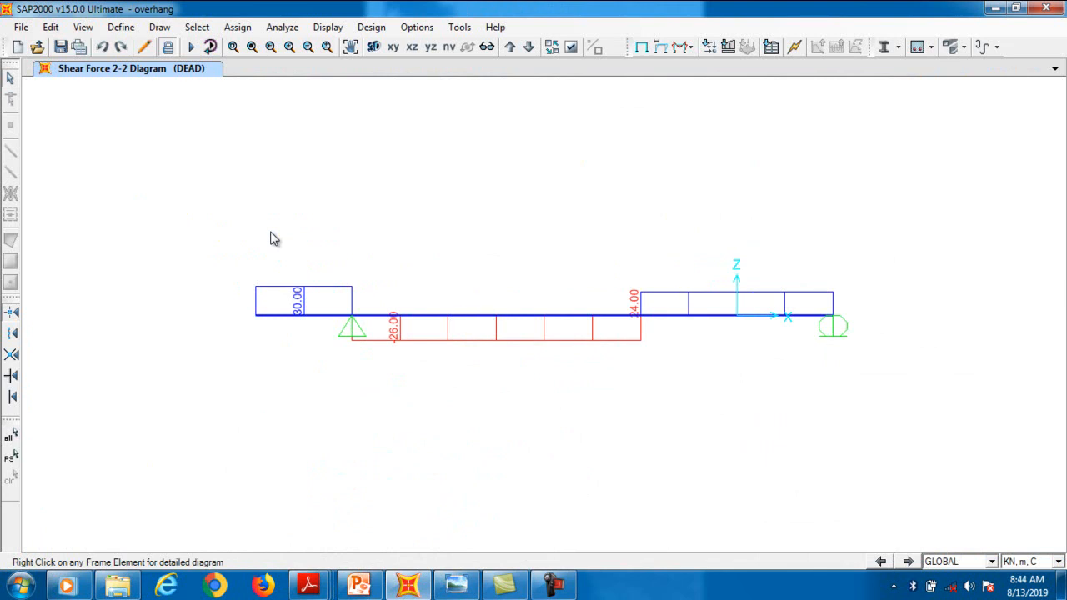
{"action": "left_click", "coordinate": [682, 47]}
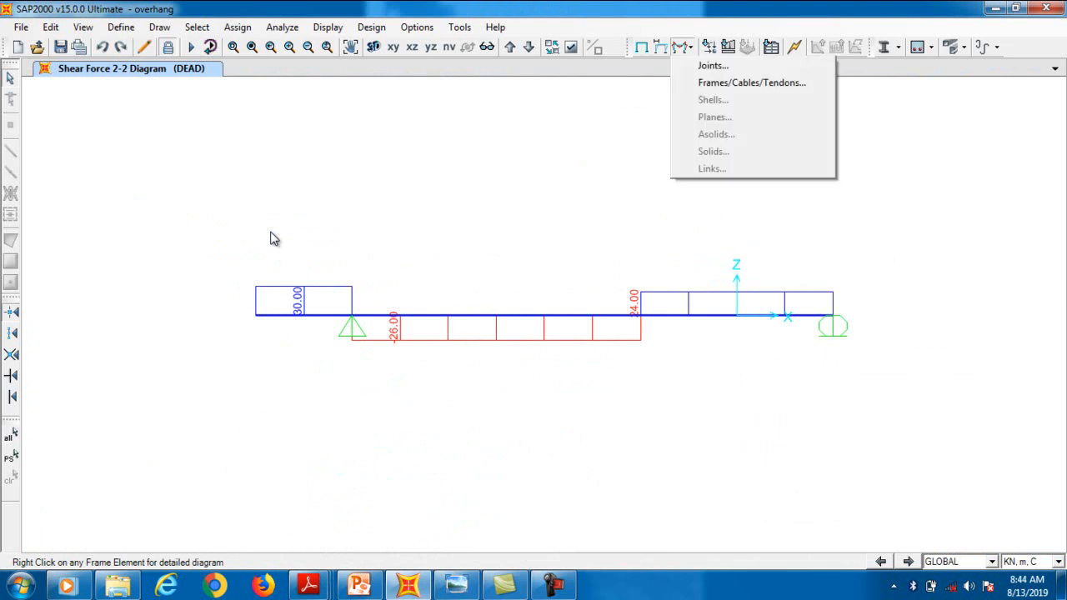
{"action": "key", "text": "Escape"}
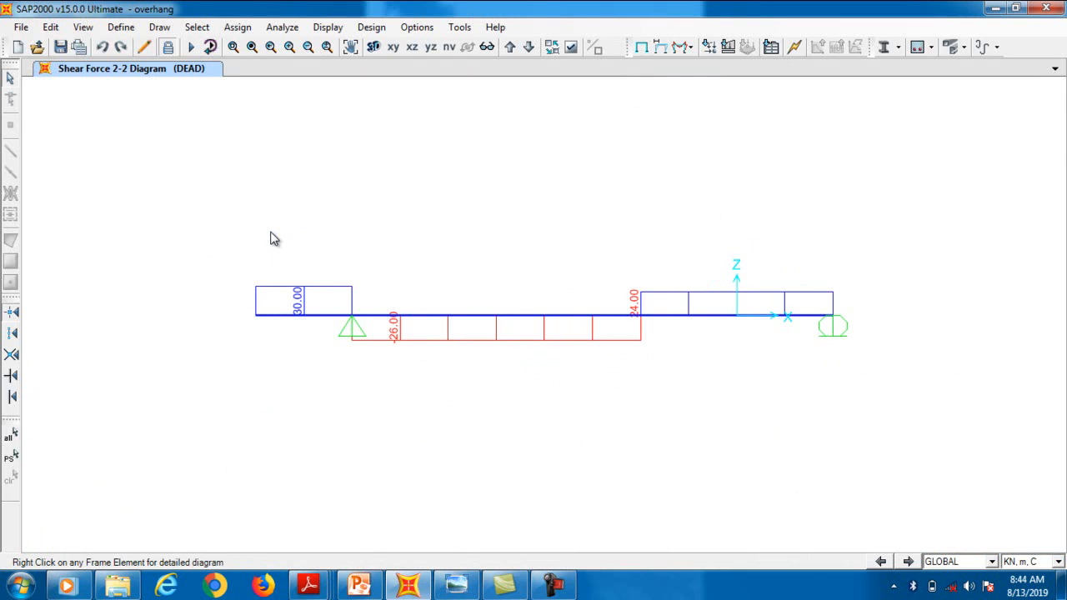
Set the minimum graphic font size to 8 and the maximum to 12 points in the Dimensions/Tolerances preferences.
{"action": "key", "text": "alt+o"}
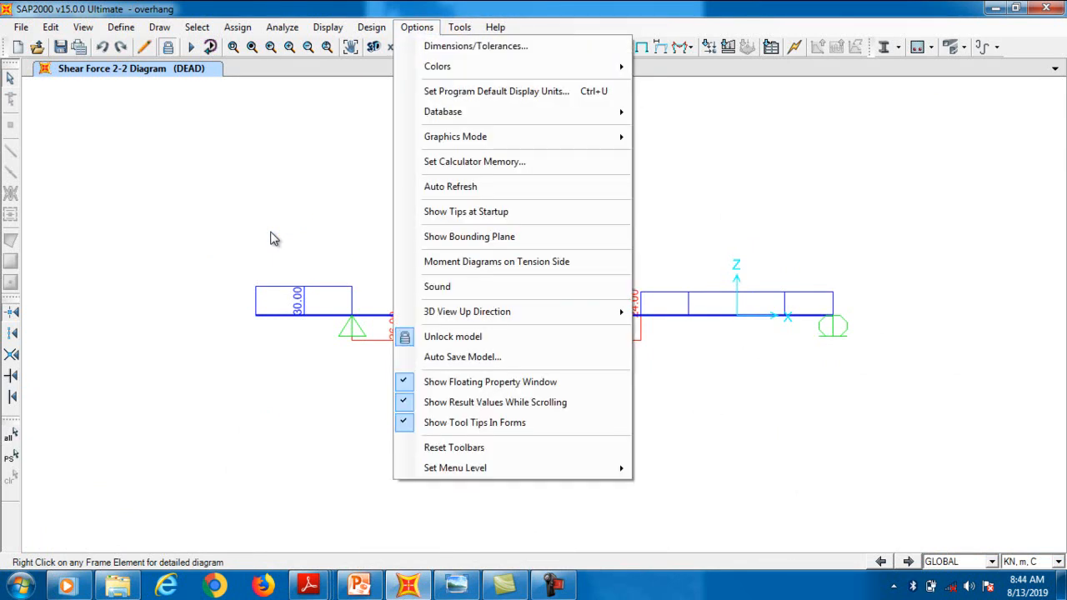
{"action": "key", "text": "Down"}
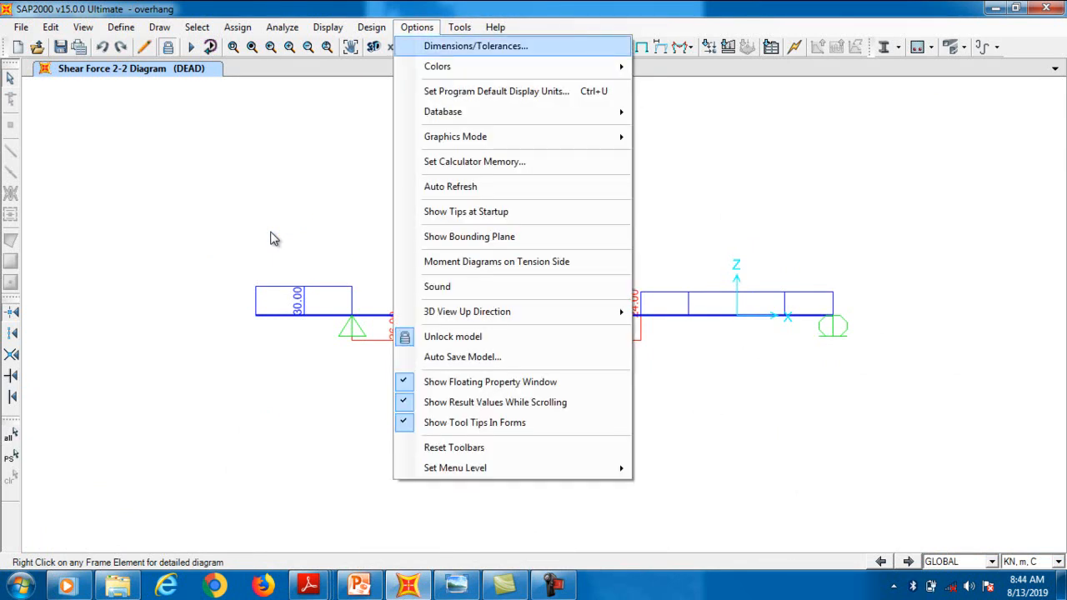
{"action": "key", "text": "Return"}
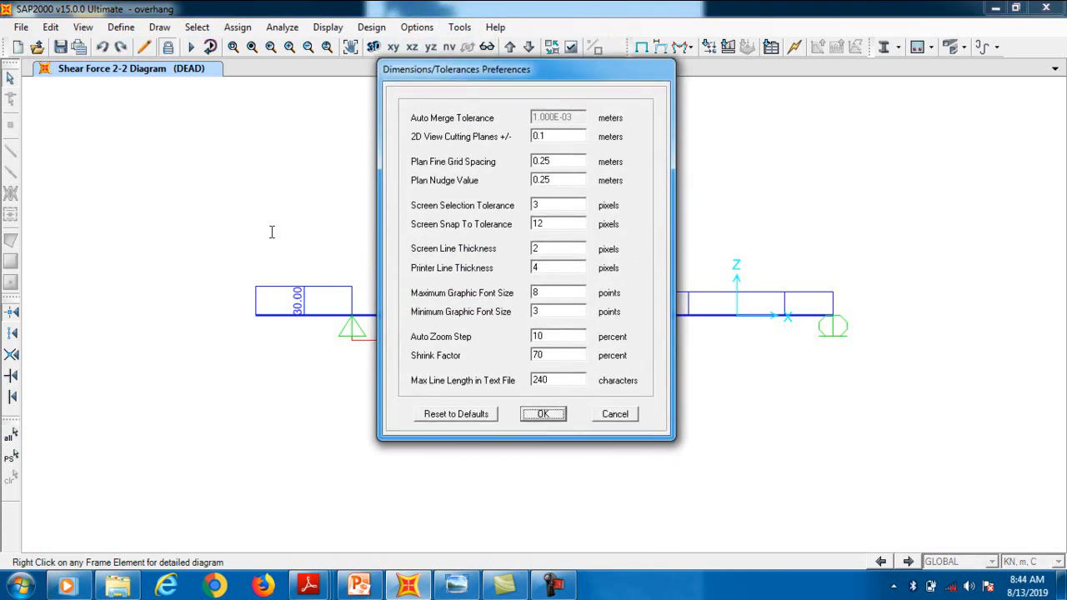
{"action": "double_click", "coordinate": [536, 310]}
{"action": "type", "text": "8"}
{"action": "key", "text": "shift+Tab"}
{"action": "type", "text": "12"}
{"action": "key", "text": "Return"}
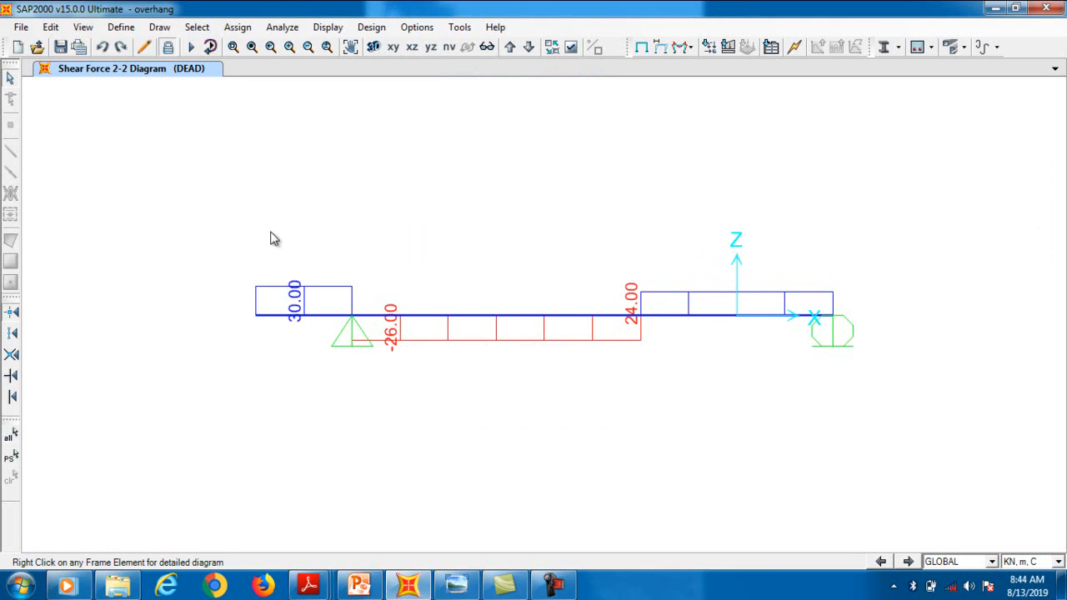
Display the Moment 3-3 diagram of the frames for the DEAD case with values shown.
{"action": "left_click", "coordinate": [687, 48]}
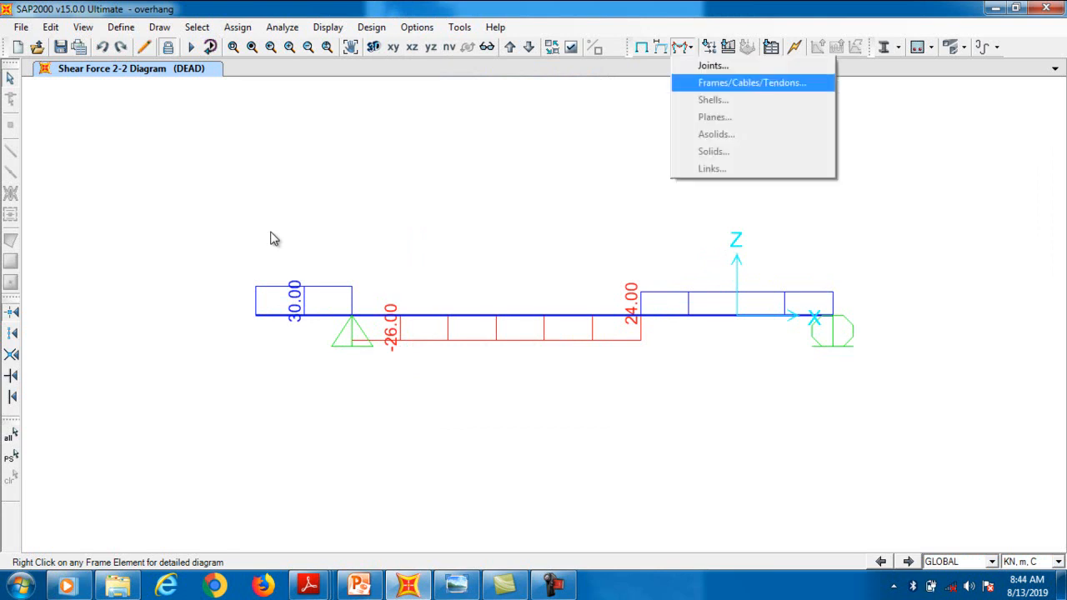
{"action": "left_click", "coordinate": [751, 82]}
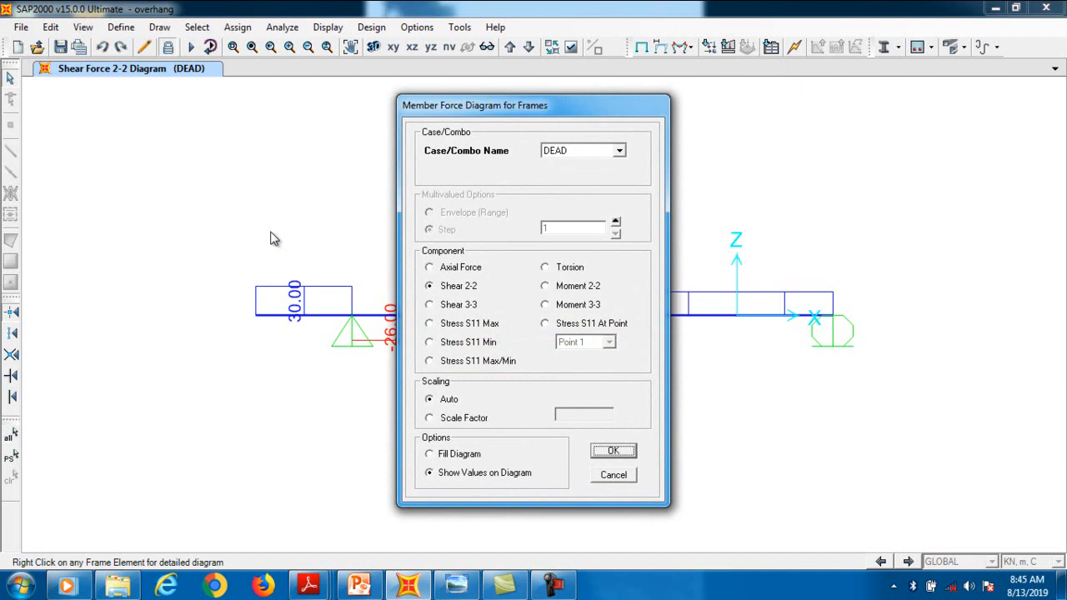
{"action": "left_click", "coordinate": [545, 304]}
{"action": "key", "text": "Return"}
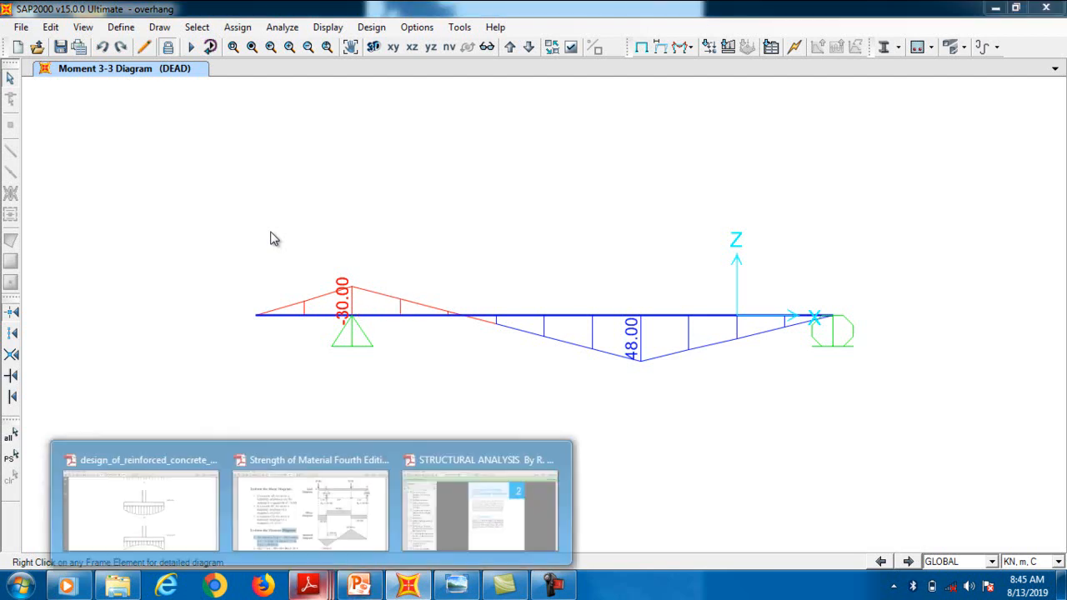
Compare the moment values with the textbook's moment diagram and written equations, and return to the model.
{"action": "key", "text": "super+6"}
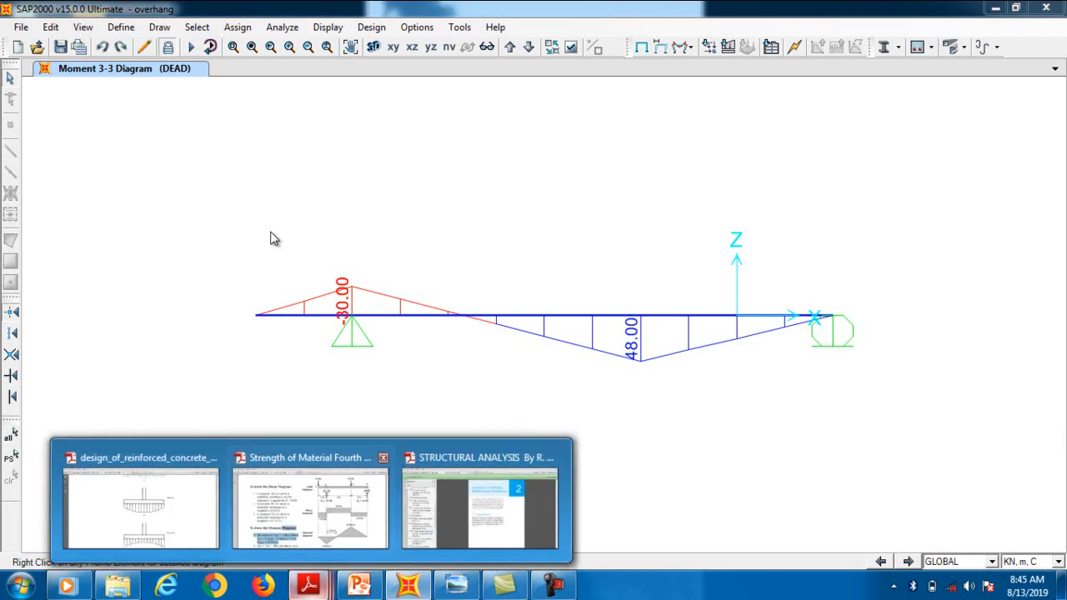
{"action": "scroll", "coordinate": [270, 234], "scroll_direction": "down", "scroll_amount": 5}
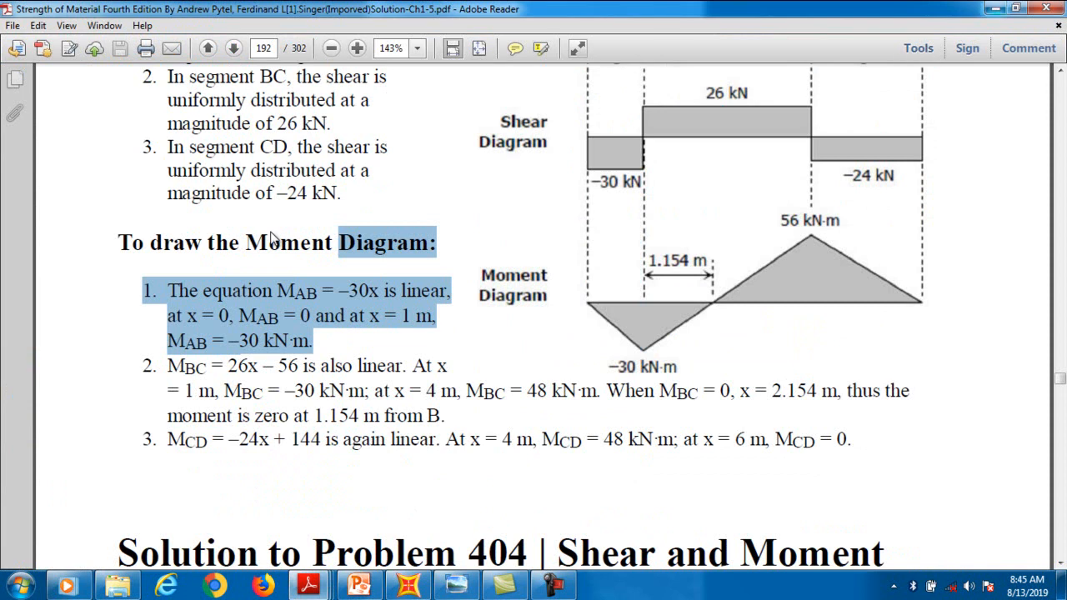
{"action": "key", "text": "alt+Tab"}
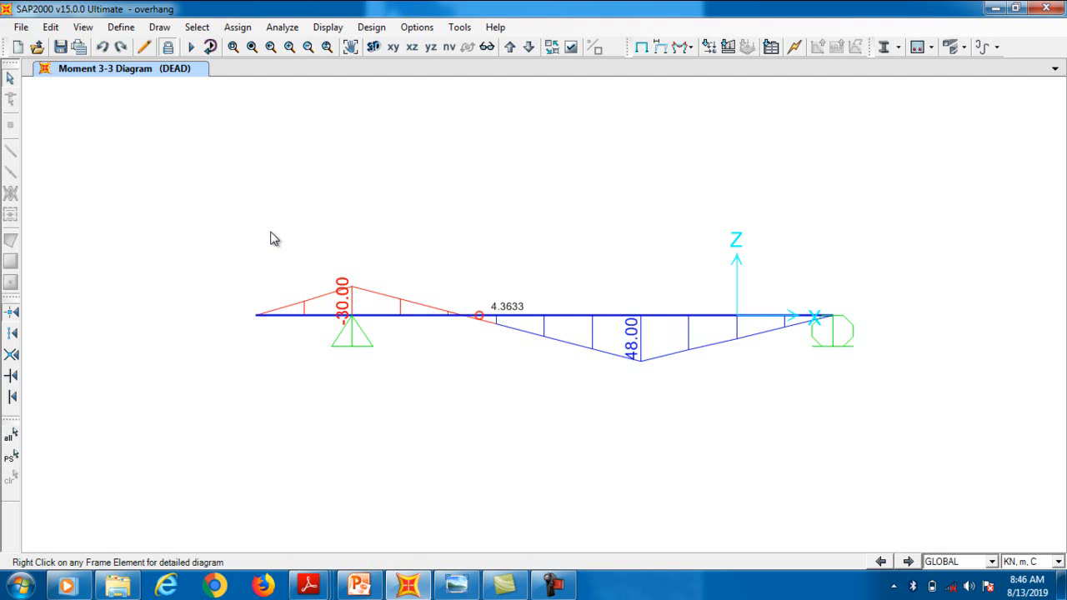
Open the detailed diagrams of the frame between the two supports for the DEAD case and show the maximum values.
{"action": "right_click", "coordinate": [479, 315]}
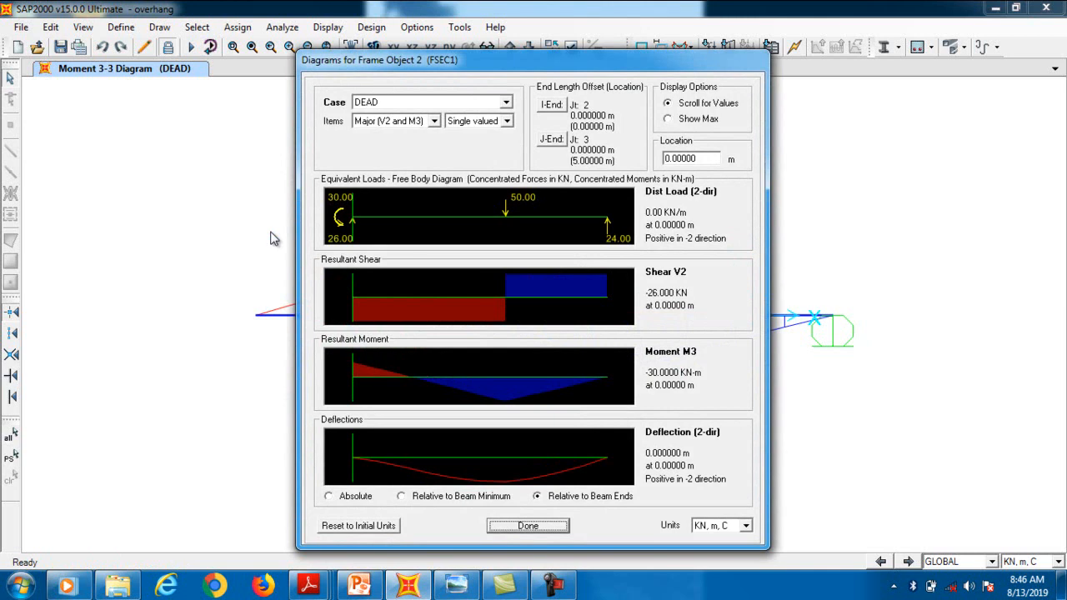
{"action": "mouse_move", "coordinate": [533, 60]}
{"action": "left_mouse_down"}
{"action": "mouse_move", "coordinate": [528, 12]}
{"action": "mouse_move", "coordinate": [528, 45]}
{"action": "left_mouse_up"}
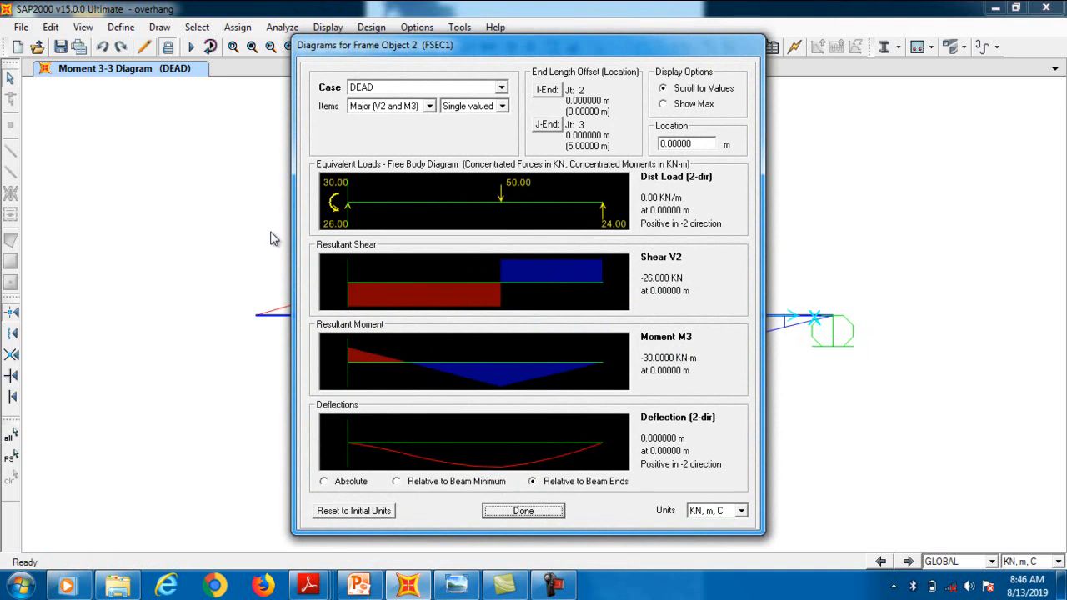
{"action": "left_click", "coordinate": [501, 87]}
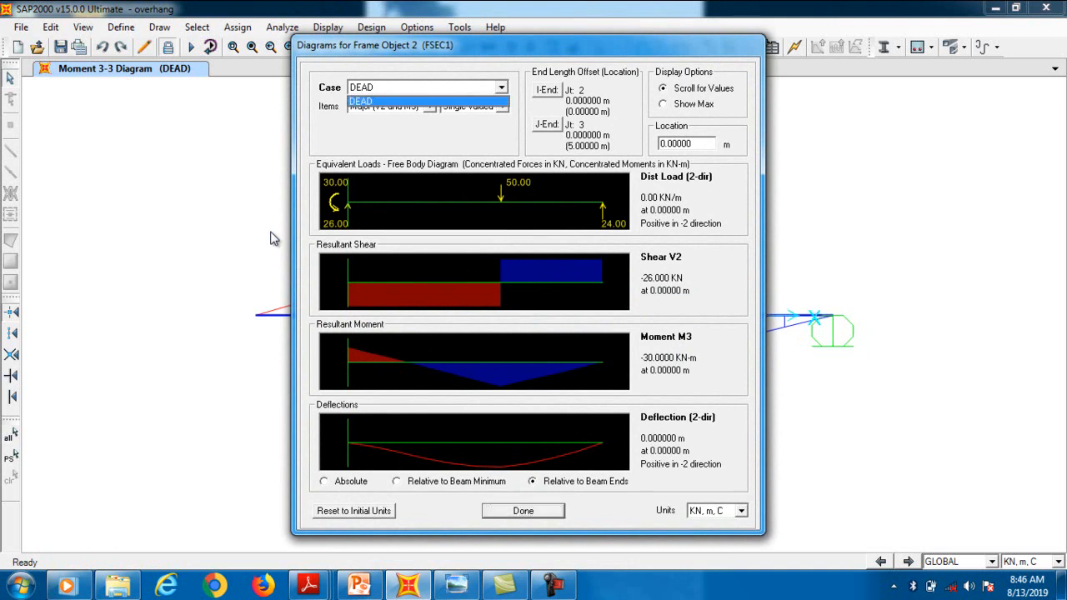
{"action": "key", "text": "Return"}
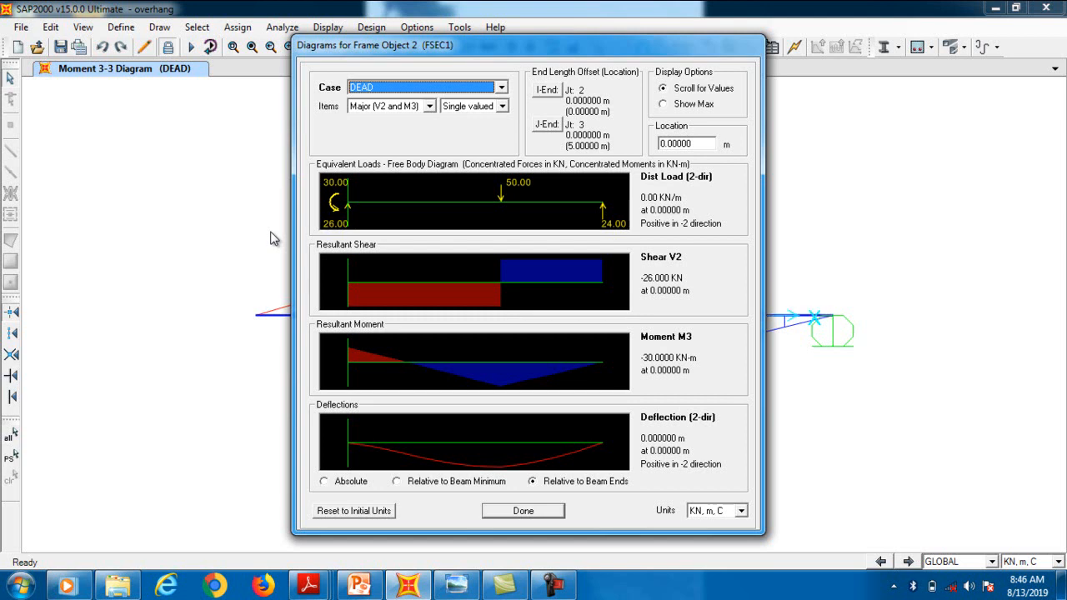
{"action": "left_click", "coordinate": [663, 104]}
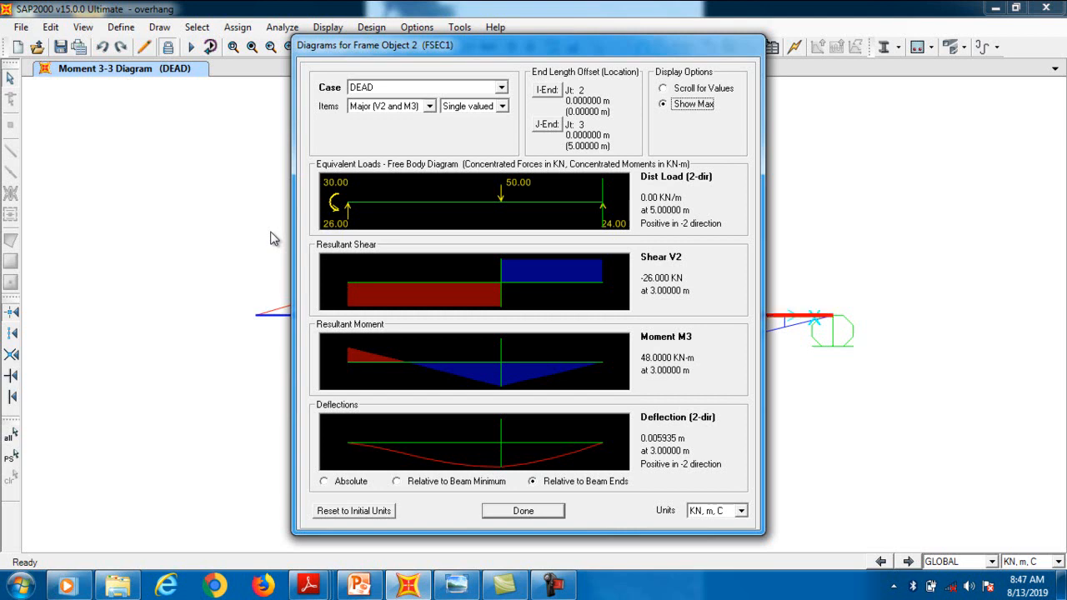
Scroll for values along the frame to locate the zero-moment point, settling at the 1.15311 m location.
{"action": "key", "text": "Up"}
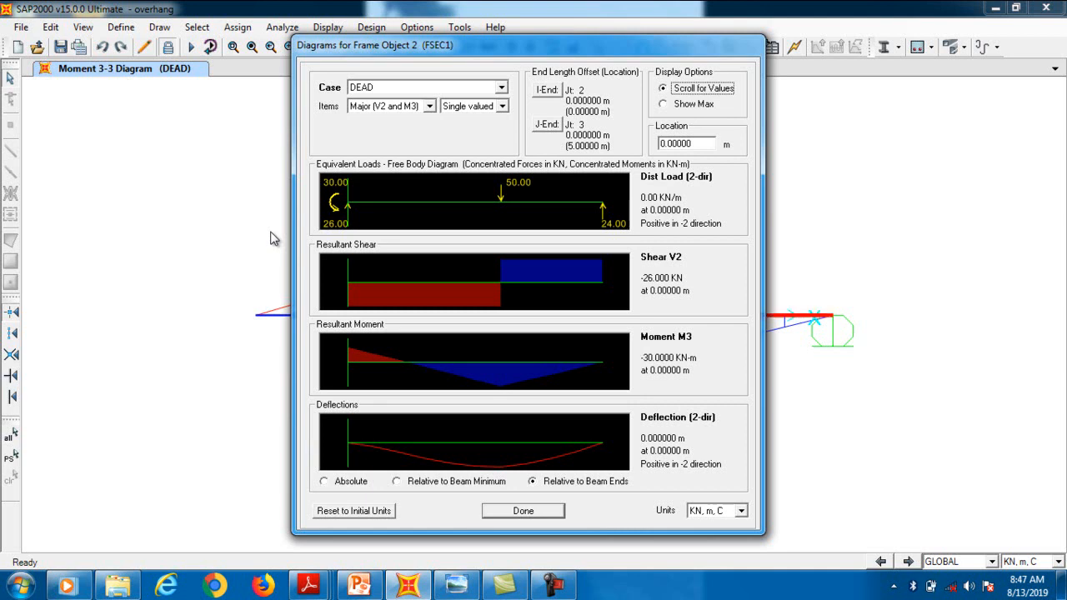
{"action": "key", "text": "Right"}
{"action": "key", "text": "Right"}
{"action": "key", "text": "Right"}
{"action": "key", "text": "Right"}
{"action": "key", "text": "Right"}
{"action": "key", "text": "Right"}
{"action": "key", "text": "Right"}
{"action": "key", "text": "Right"}
{"action": "key", "text": "Right"}
{"action": "key", "text": "Right"}
{"action": "key", "text": "Right"}
{"action": "key", "text": "Right"}
{"action": "key", "text": "Right"}
{"action": "key", "text": "Right"}
{"action": "key", "text": "Right"}
{"action": "key", "text": "Right"}
{"action": "key", "text": "Right"}
{"action": "key", "text": "Right"}
{"action": "key", "text": "Right"}
{"action": "key", "text": "Right"}
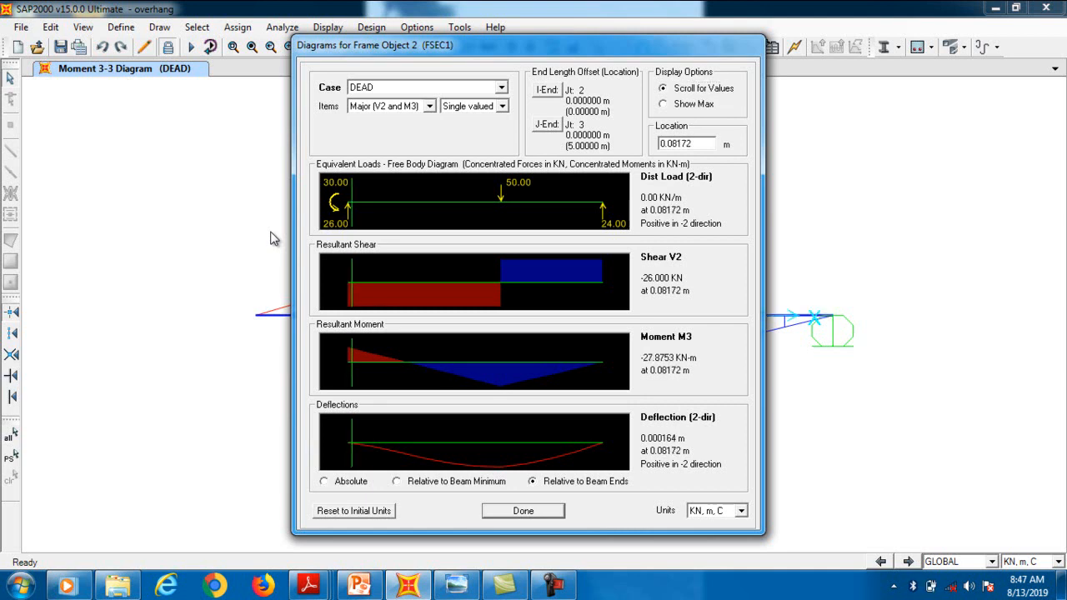
{"action": "key", "text": "Right"}
{"action": "key", "text": "Right"}
{"action": "key", "text": "Right"}
{"action": "key", "text": "Right"}
{"action": "key", "text": "Right"}
{"action": "key", "text": "Right"}
{"action": "key", "text": "Right"}
{"action": "key", "text": "Right"}
{"action": "key", "text": "Right"}
{"action": "key", "text": "Right"}
{"action": "key", "text": "Right"}
{"action": "key", "text": "Right"}
{"action": "key", "text": "Right"}
{"action": "key", "text": "Right"}
{"action": "key", "text": "Right"}
{"action": "key", "text": "Right"}
{"action": "key", "text": "Right"}
{"action": "key", "text": "Right"}
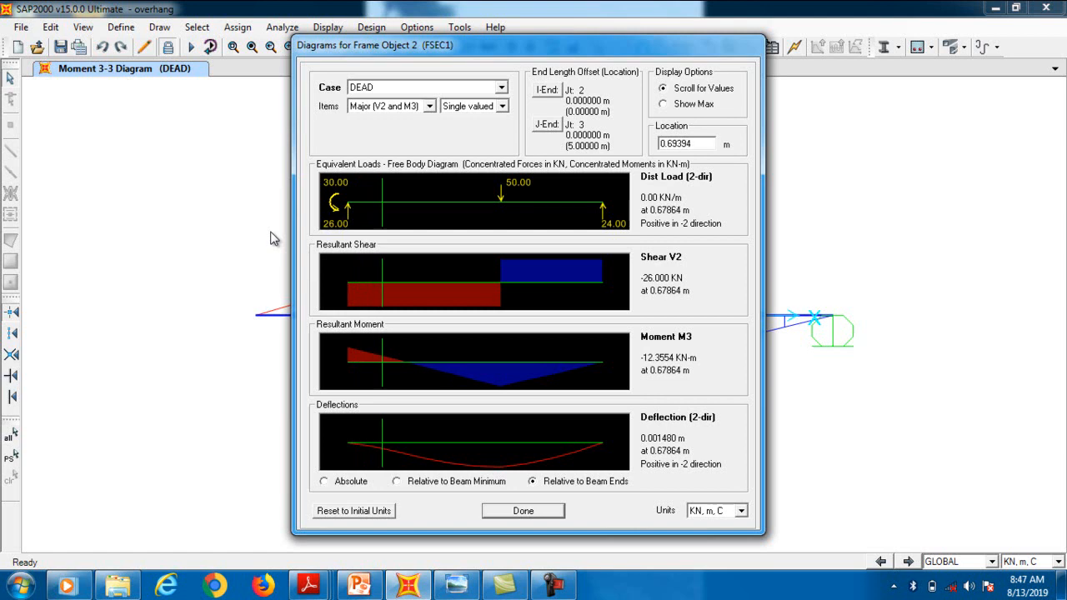
{"action": "key", "text": "Right"}
{"action": "key", "text": "Right"}
{"action": "key", "text": "Right"}
{"action": "key", "text": "Right"}
{"action": "key", "text": "Right"}
{"action": "key", "text": "Right"}
{"action": "key", "text": "Right"}
{"action": "key", "text": "Right"}
{"action": "key", "text": "Right"}
{"action": "key", "text": "Right"}
{"action": "key", "text": "Right"}
{"action": "key", "text": "Right"}
{"action": "key", "text": "Right"}
{"action": "key", "text": "Right"}
{"action": "key", "text": "Right"}
{"action": "key", "text": "Right"}
{"action": "key", "text": "Right"}
{"action": "key", "text": "Right"}
{"action": "key", "text": "Right"}
{"action": "key", "text": "Right"}
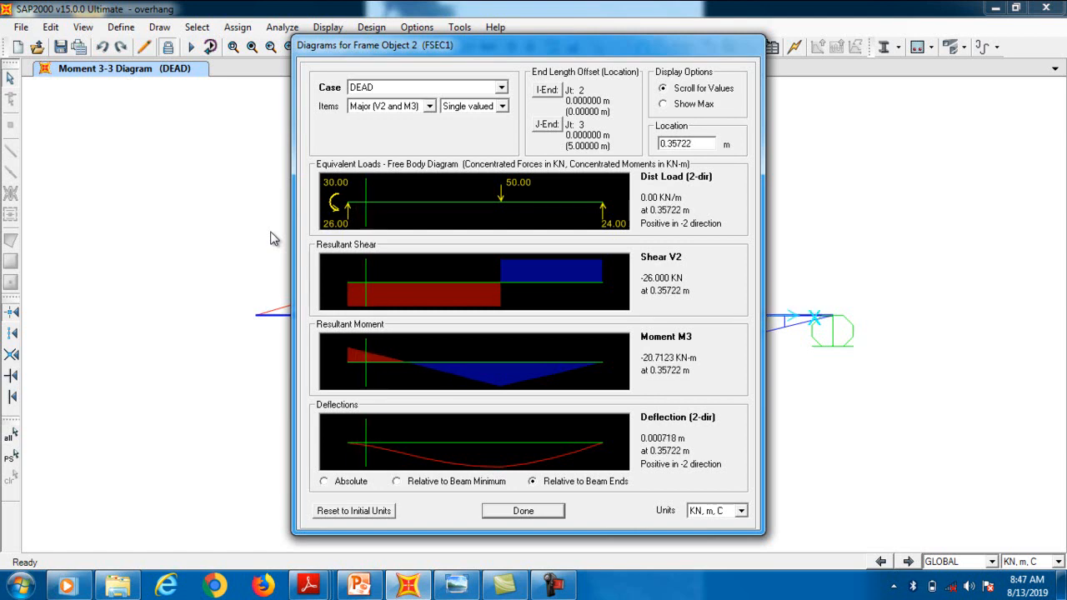
{"action": "key", "text": "Right"}
{"action": "key", "text": "Right"}
{"action": "key", "text": "Right"}
{"action": "key", "text": "Right"}
{"action": "key", "text": "Right"}
{"action": "key", "text": "Right"}
{"action": "key", "text": "Right"}
{"action": "key", "text": "Right"}
{"action": "key", "text": "Right"}
{"action": "key", "text": "Right"}
{"action": "key", "text": "Right"}
{"action": "key", "text": "Right"}
{"action": "key", "text": "Right"}
{"action": "key", "text": "Right"}
{"action": "key", "text": "Right"}
{"action": "key", "text": "Right"}
{"action": "key", "text": "Right"}
{"action": "key", "text": "Right"}
{"action": "key", "text": "Right"}
{"action": "key", "text": "Right"}
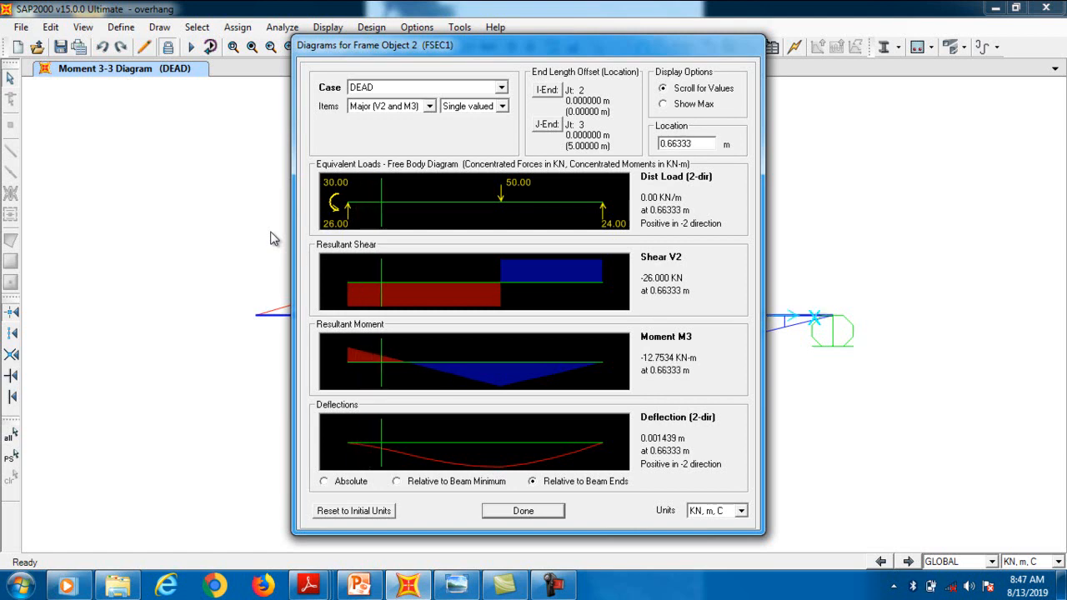
{"action": "key", "text": "Right"}
{"action": "key", "text": "Right"}
{"action": "key", "text": "Right"}
{"action": "key", "text": "Right"}
{"action": "key", "text": "Right"}
{"action": "key", "text": "Right"}
{"action": "key", "text": "Right"}
{"action": "key", "text": "Right"}
{"action": "key", "text": "Right"}
{"action": "key", "text": "Right"}
{"action": "key", "text": "Right"}
{"action": "key", "text": "Right"}
{"action": "key", "text": "Right"}
{"action": "key", "text": "Right"}
{"action": "key", "text": "Right"}
{"action": "key", "text": "Right"}
{"action": "key", "text": "Right"}
{"action": "key", "text": "Right"}
{"action": "key", "text": "Right"}
{"action": "key", "text": "Right"}
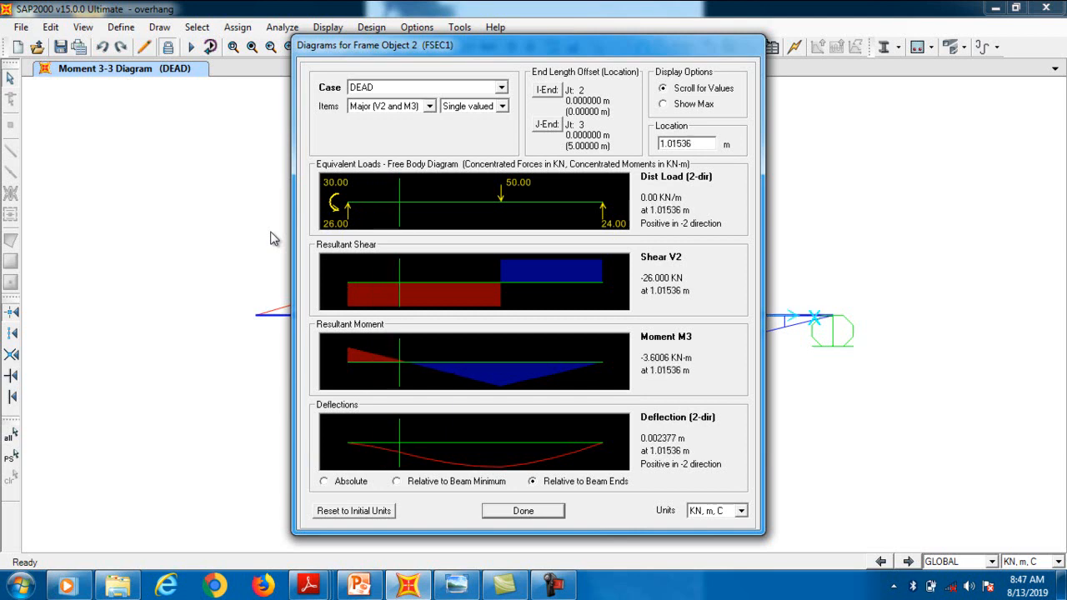
{"action": "key", "text": "Right"}
{"action": "key", "text": "Right"}
{"action": "key", "text": "Right"}
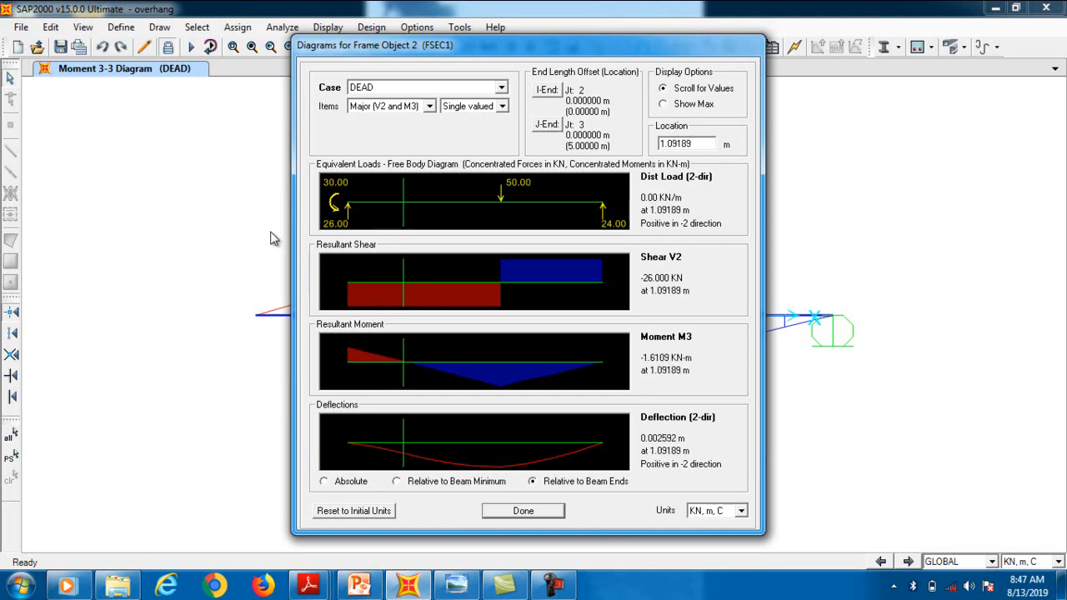
{"action": "key", "text": "Right"}
{"action": "key", "text": "Right"}
{"action": "key", "text": "Right"}
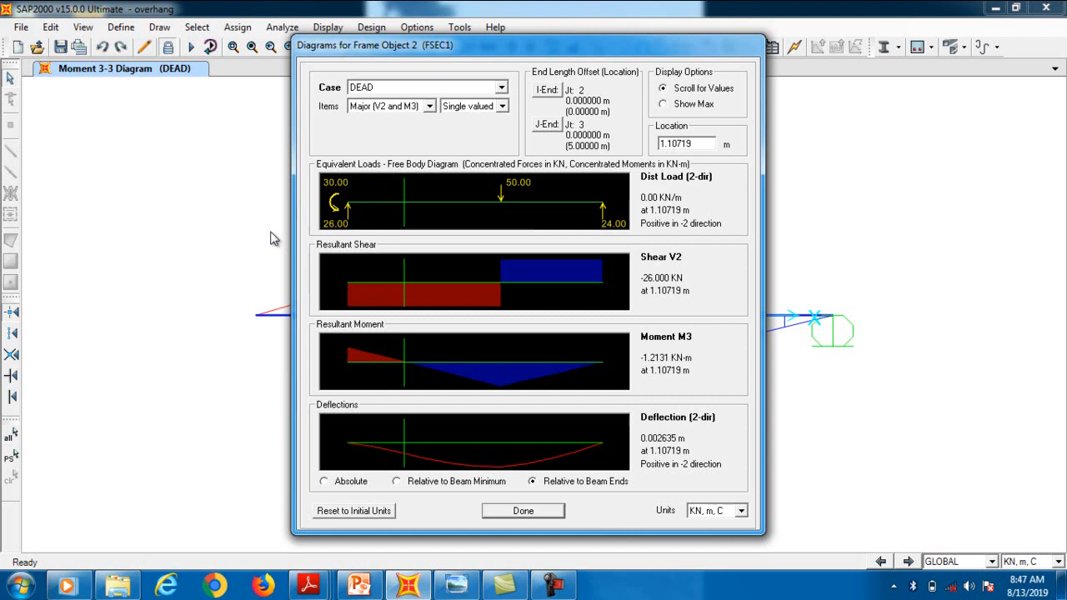
{"action": "key", "text": "Right"}
{"action": "key", "text": "Right"}
{"action": "key", "text": "Right"}
{"action": "key", "text": "Right"}
{"action": "key", "text": "Right"}
{"action": "key", "text": "Right"}
{"action": "key", "text": "Right"}
{"action": "key", "text": "Right"}
{"action": "key", "text": "Right"}
{"action": "key", "text": "Right"}
{"action": "key", "text": "Right"}
{"action": "key", "text": "Right"}
{"action": "key", "text": "Right"}
{"action": "key", "text": "Right"}
{"action": "key", "text": "Right"}
{"action": "key", "text": "Right"}
{"action": "key", "text": "Right"}
{"action": "key", "text": "Right"}
{"action": "key", "text": "Right"}
{"action": "key", "text": "Right"}
{"action": "key", "text": "Right"}
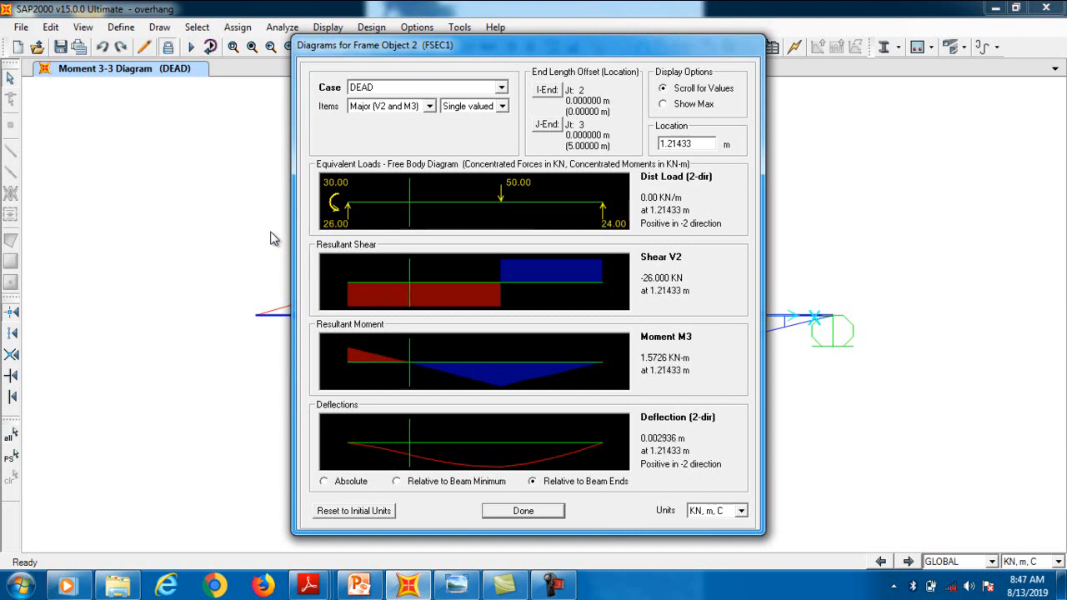
{"action": "key", "text": "Left"}
{"action": "key", "text": "Left"}
{"action": "key", "text": "Left"}
{"action": "key", "text": "Left"}
{"action": "key", "text": "Left"}
{"action": "key", "text": "Left"}
{"action": "key", "text": "Left"}
{"action": "key", "text": "Left"}
{"action": "key", "text": "Left"}
{"action": "key", "text": "Left"}
{"action": "key", "text": "Left"}
{"action": "key", "text": "Left"}
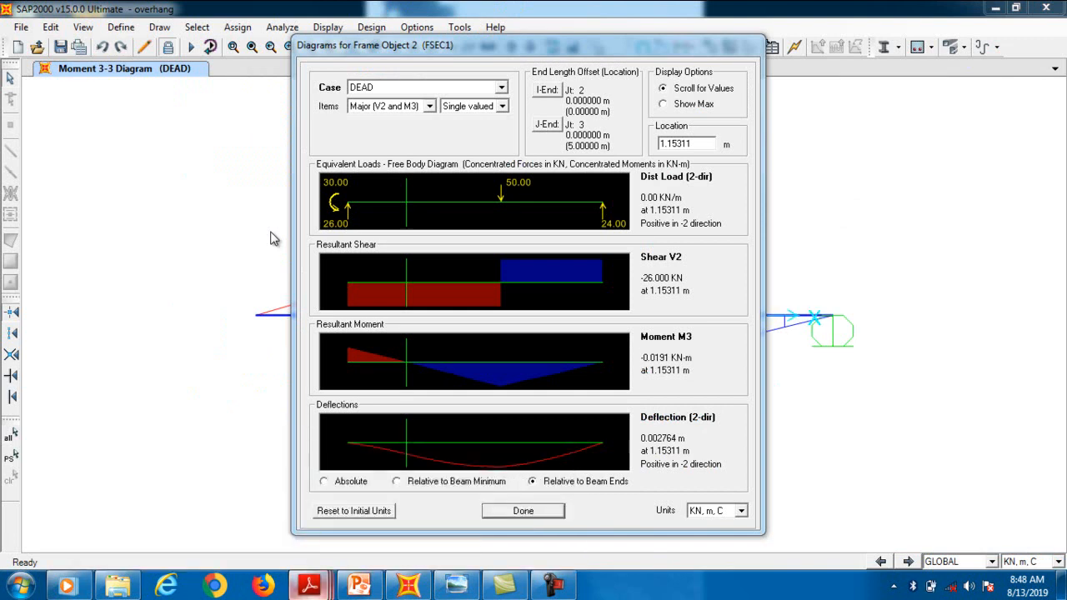
Bring up the open PDF textbooks to compare the zero-moment location with the written solution.
{"action": "key", "text": "super+6"}
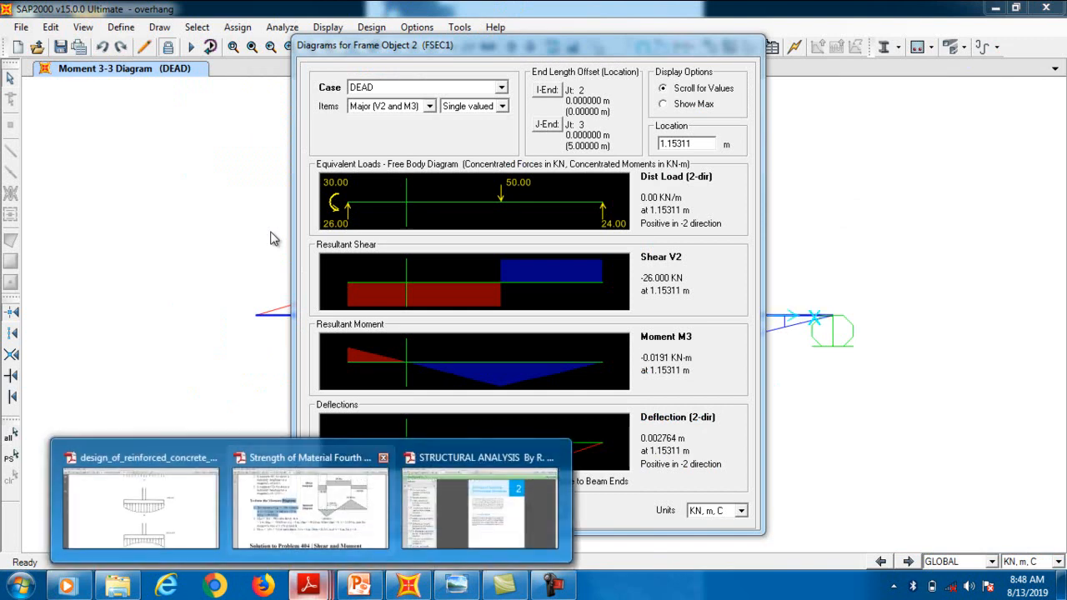